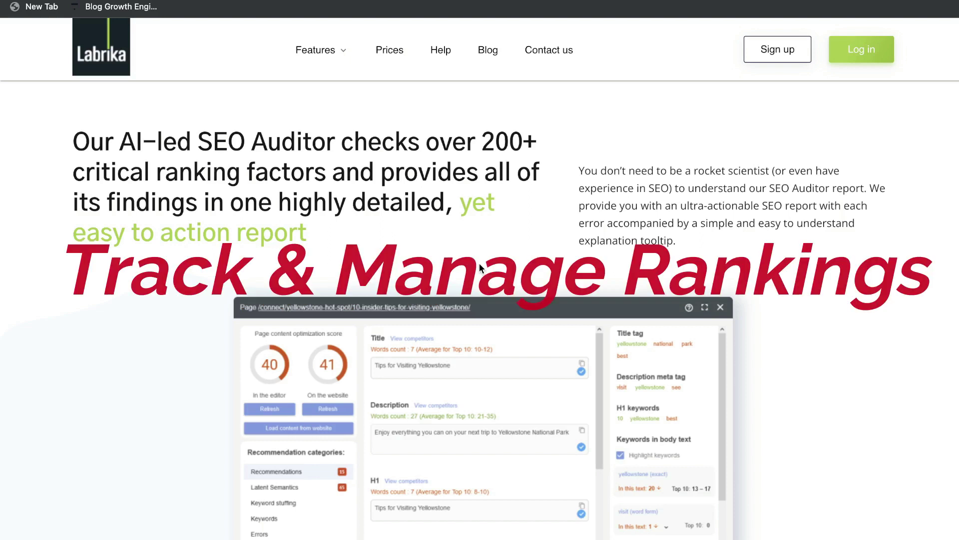
Step: Look through the Labrika home page's feature sections and examine the list of supported site languages
scroll(479, 264, down, 1)
scroll(479, 263, down, 8)
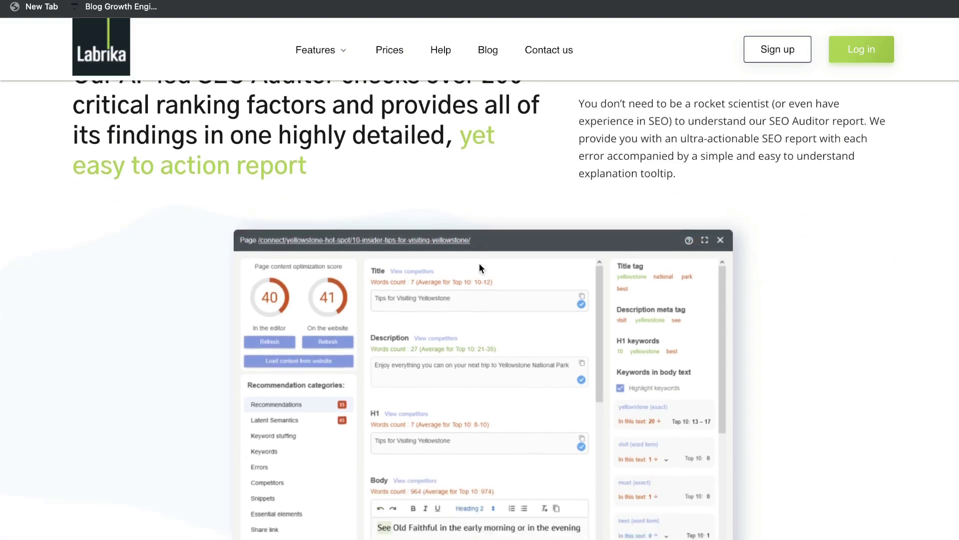
scroll(479, 263, down, 1)
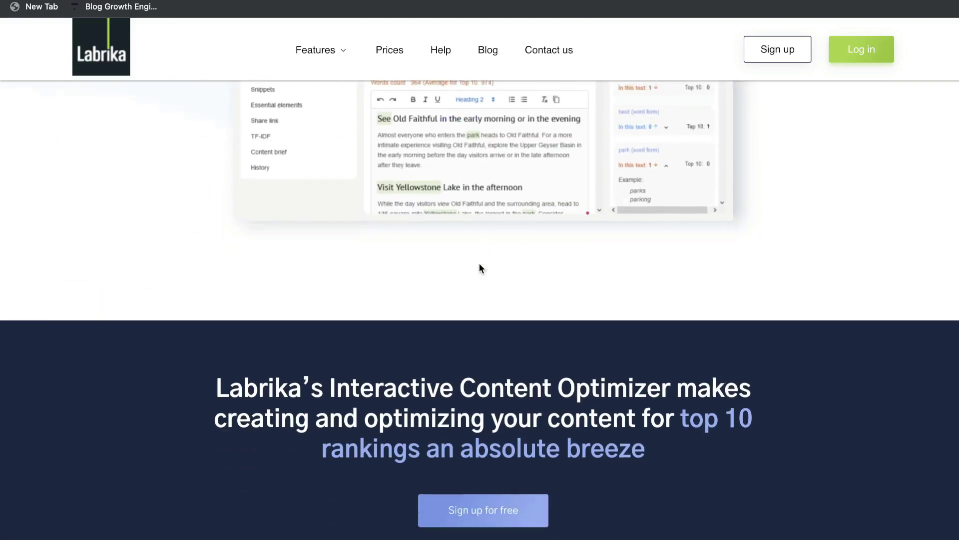
scroll(479, 263, down, 4)
scroll(480, 269, down, 7)
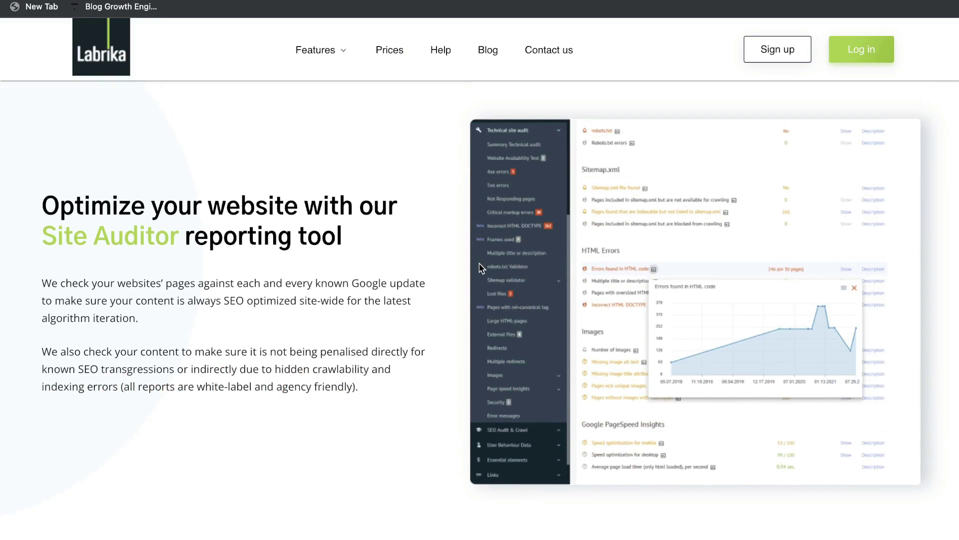
scroll(479, 269, down, 10)
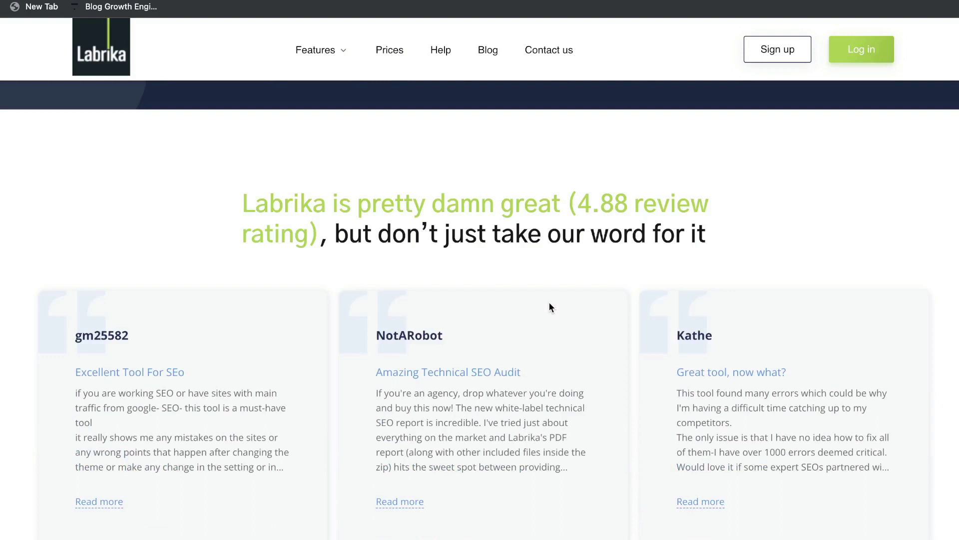
scroll(550, 304, up, 5)
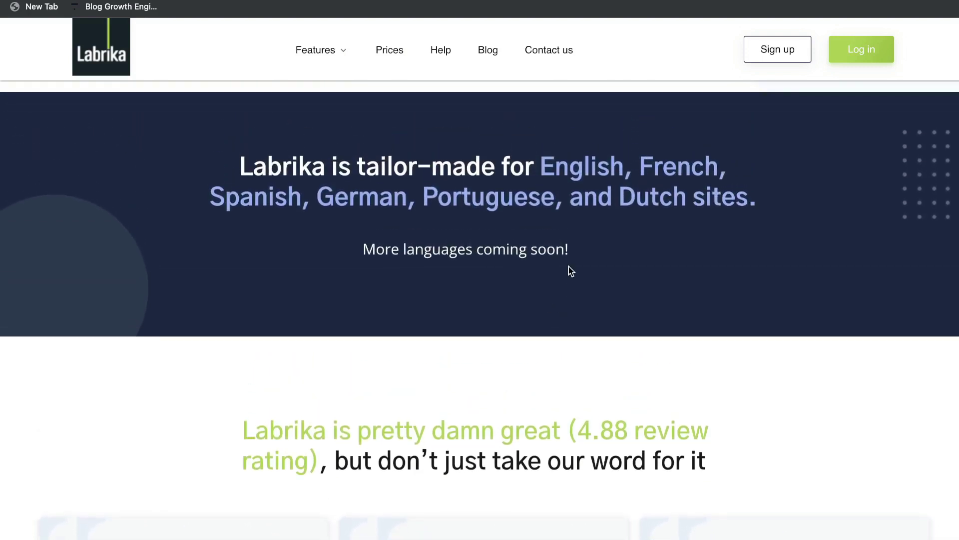
drag(641, 168, 690, 176)
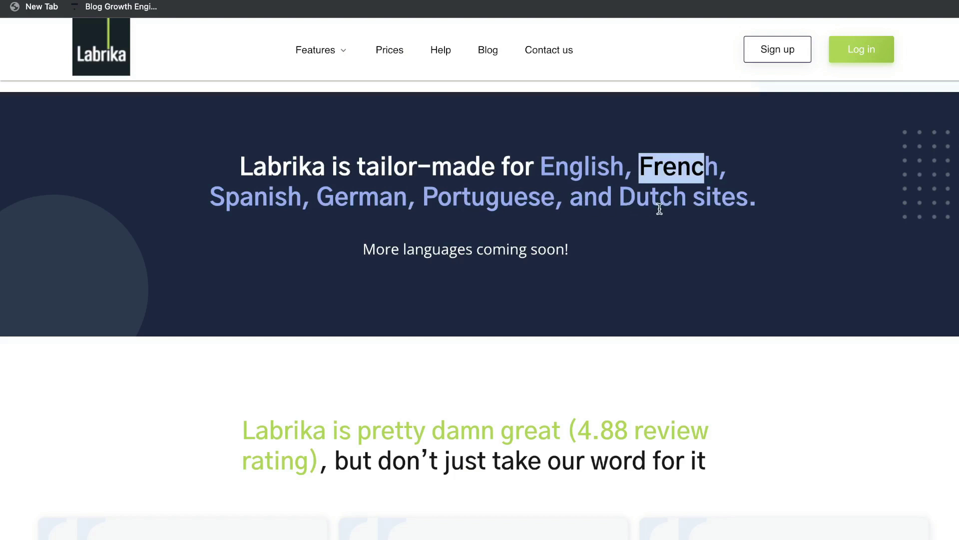
drag(756, 197, 398, 180)
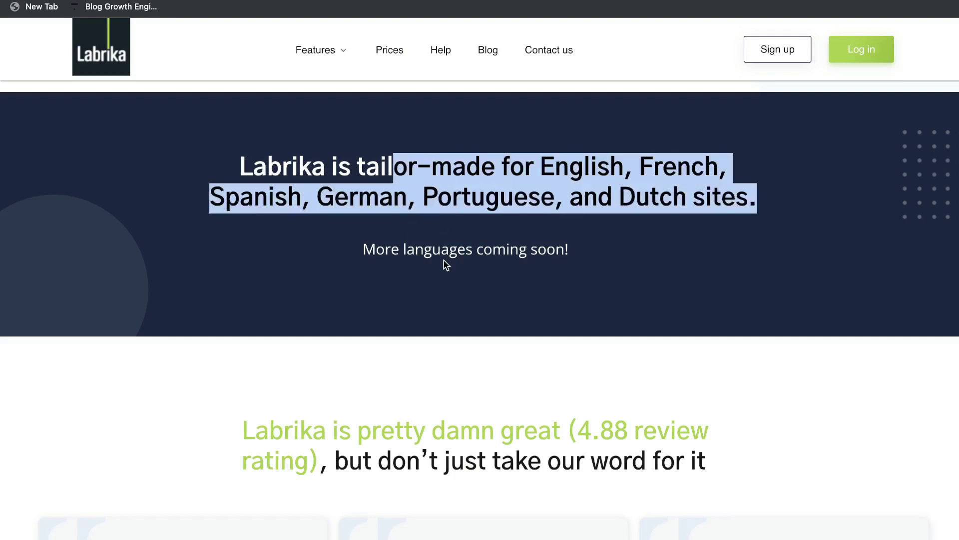
Step: Compare the monthly prices and limits of Labrika's Lite, Business, E-commerce and Agency plans
scroll(250, 270, up, 10)
scroll(254, 277, down, 1)
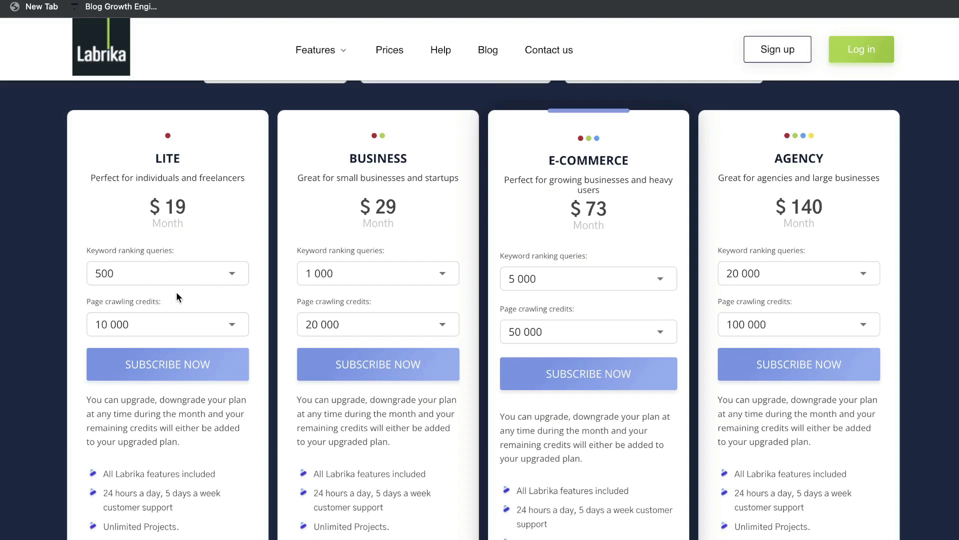
scroll(176, 292, down, 1)
scroll(175, 329, down, 1)
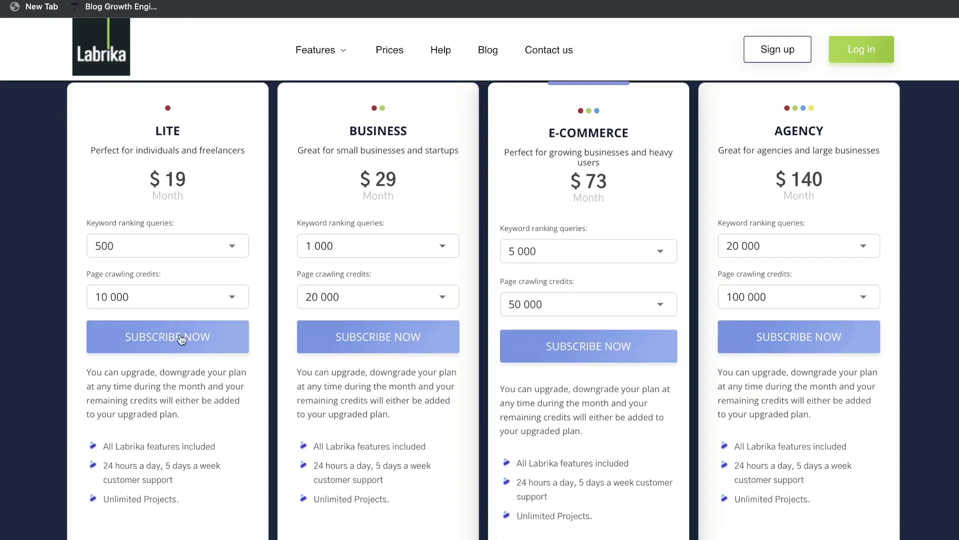
scroll(415, 214, up, 2)
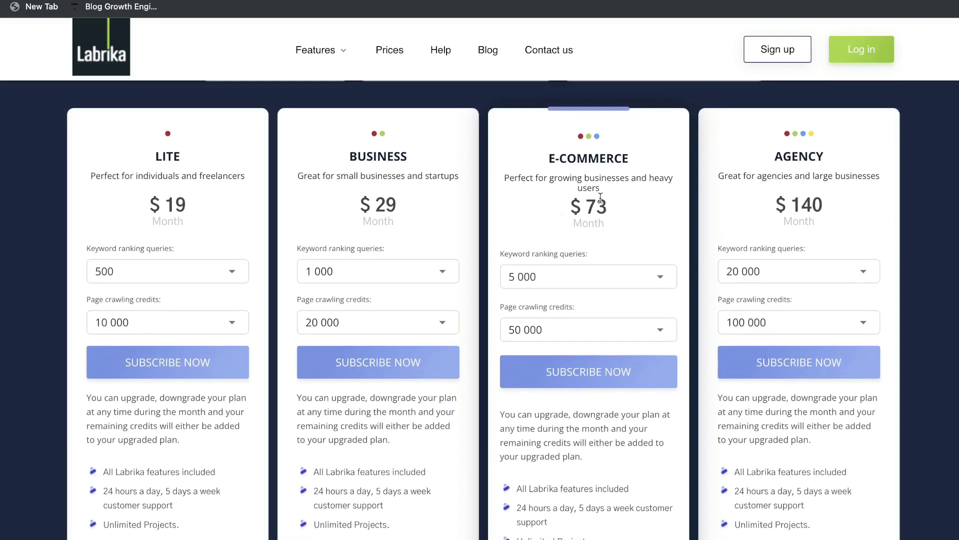
drag(571, 206, 610, 206)
scroll(614, 235, down, 1)
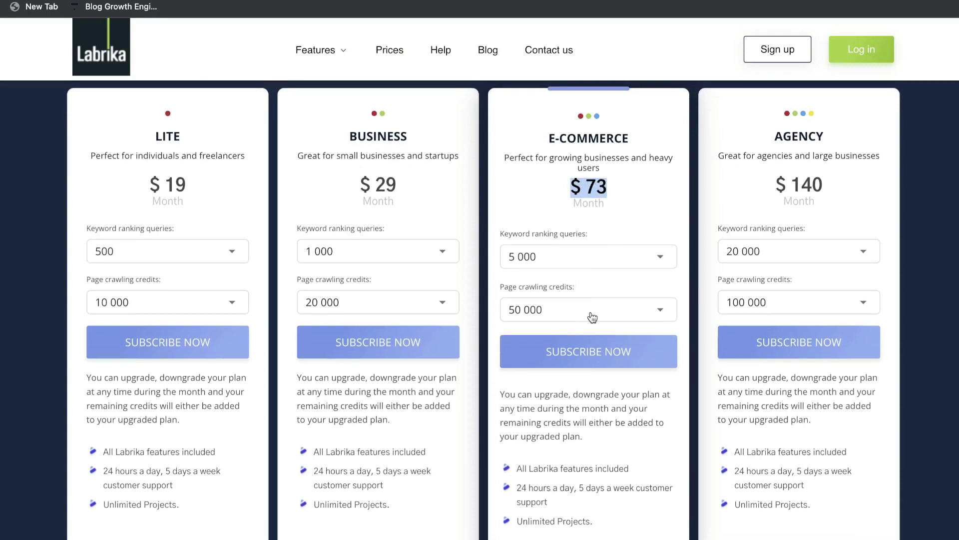
drag(757, 187, 832, 191)
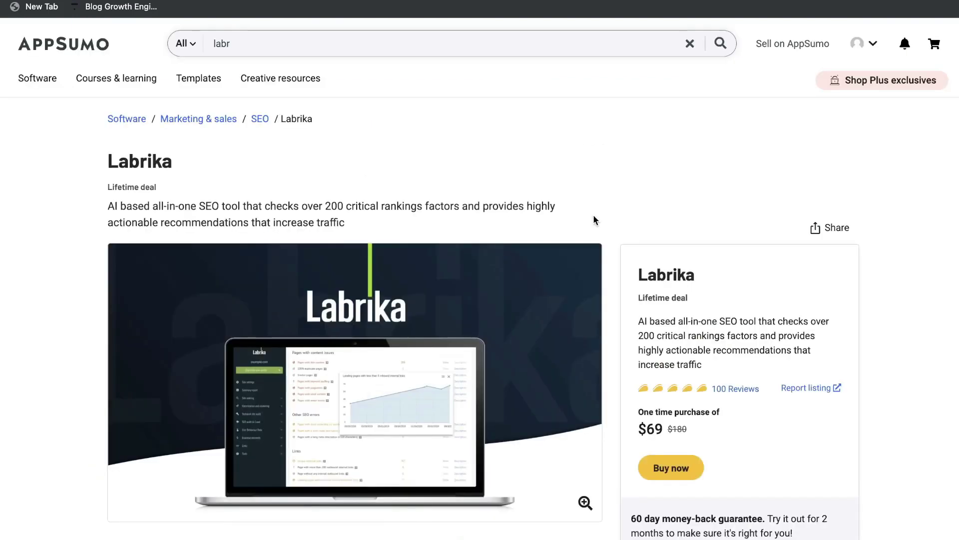
Step: Examine the one-time purchase price of Labrika's AppSumo lifetime deal and its product overview
scroll(633, 213, down, 1)
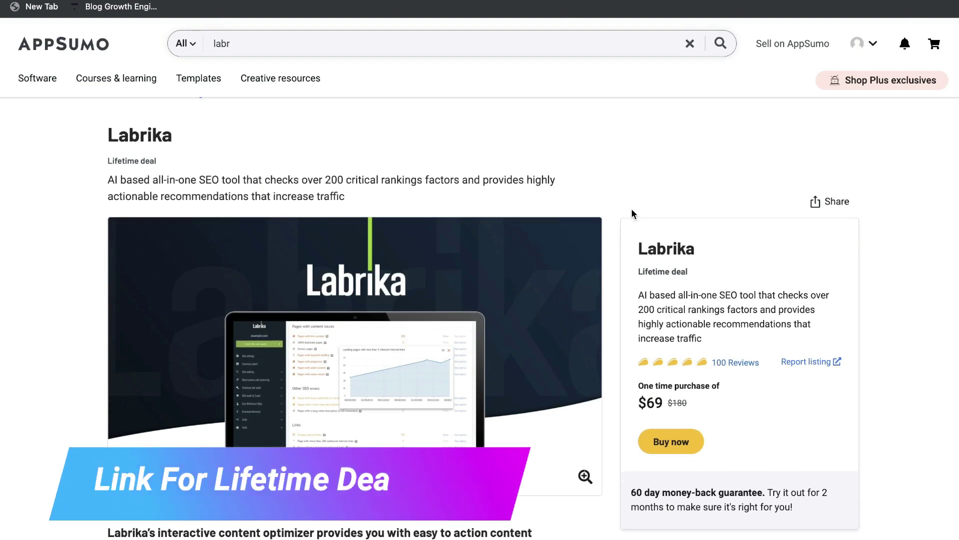
scroll(632, 210, down, 1)
scroll(660, 214, down, 2)
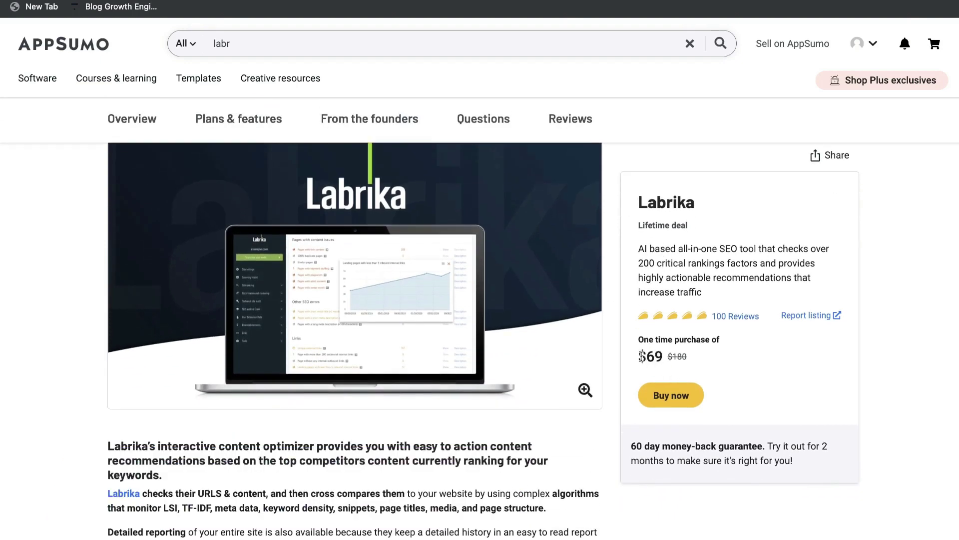
drag(639, 356, 667, 356)
scroll(631, 305, down, 15)
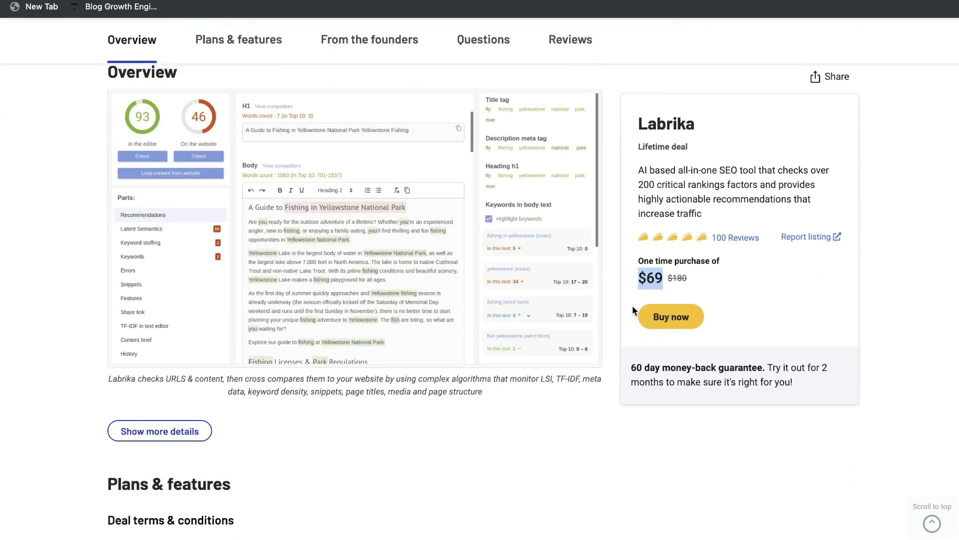
Step: Read through the features of the Labrika AppSumo plan, including keyword rankings and number of websites
drag(201, 164, 221, 167)
drag(161, 206, 215, 206)
scroll(230, 253, down, 1)
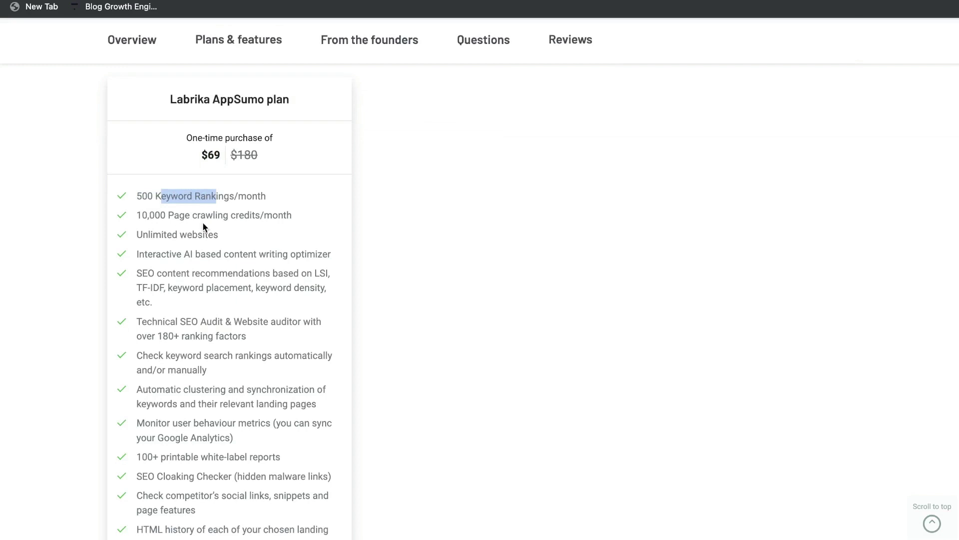
scroll(233, 227, down, 1)
drag(161, 218, 218, 218)
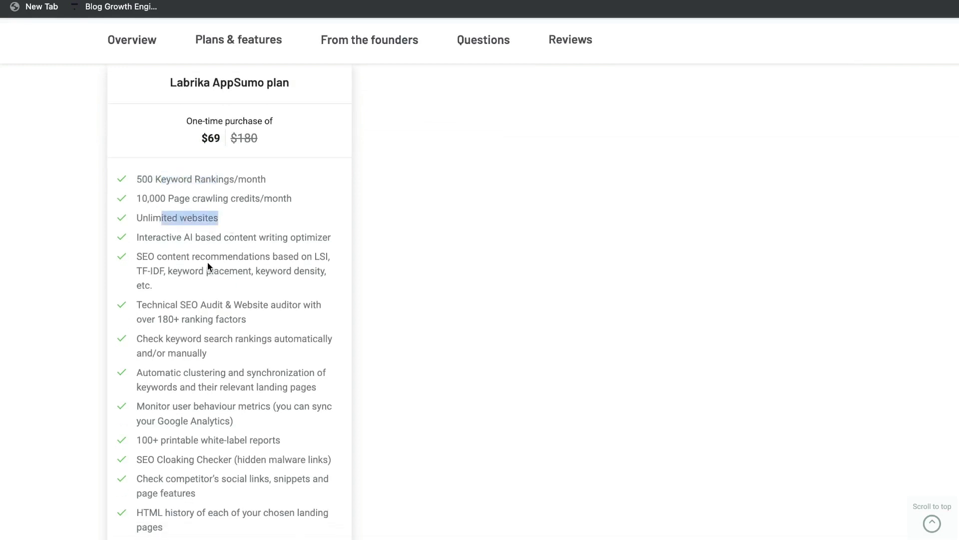
scroll(208, 265, down, 2)
scroll(208, 390, down, 7)
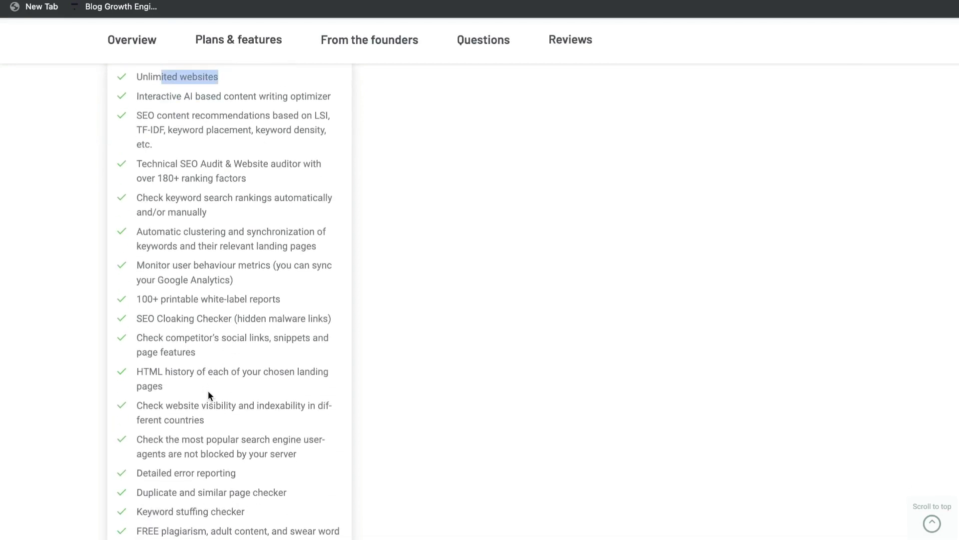
scroll(208, 390, down, 4)
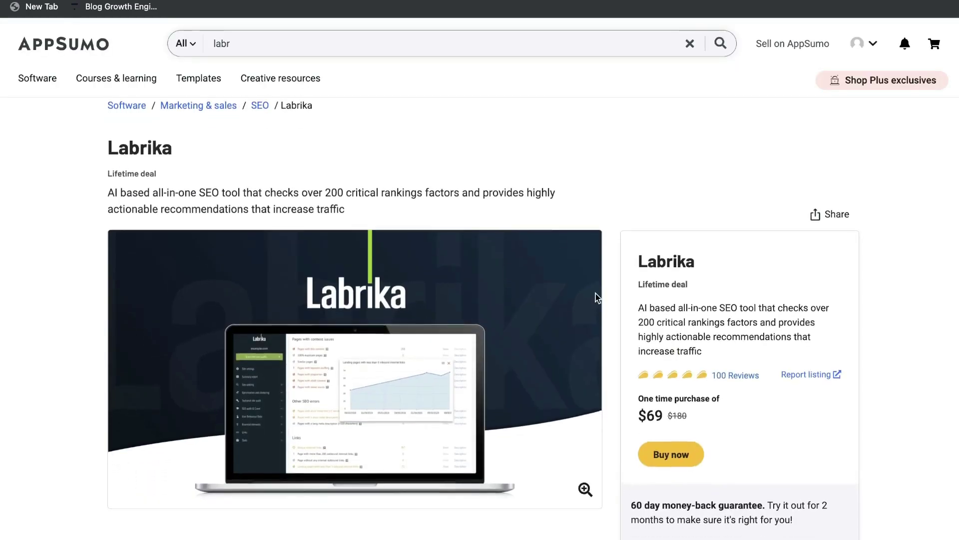
Step: Check the one-time price of the Labrika deal again on its AppSumo listing
scroll(595, 293, down, 1)
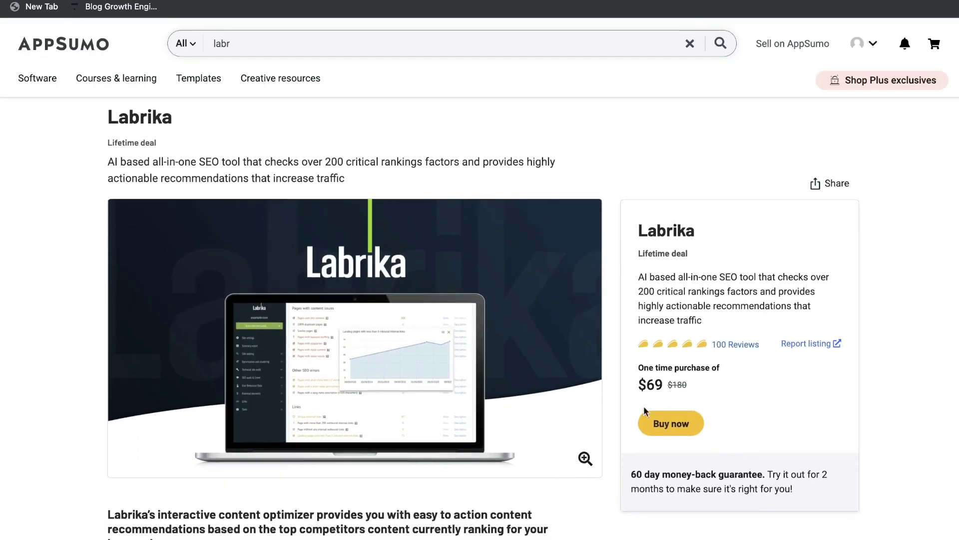
drag(638, 384, 657, 383)
scroll(663, 382, down, 1)
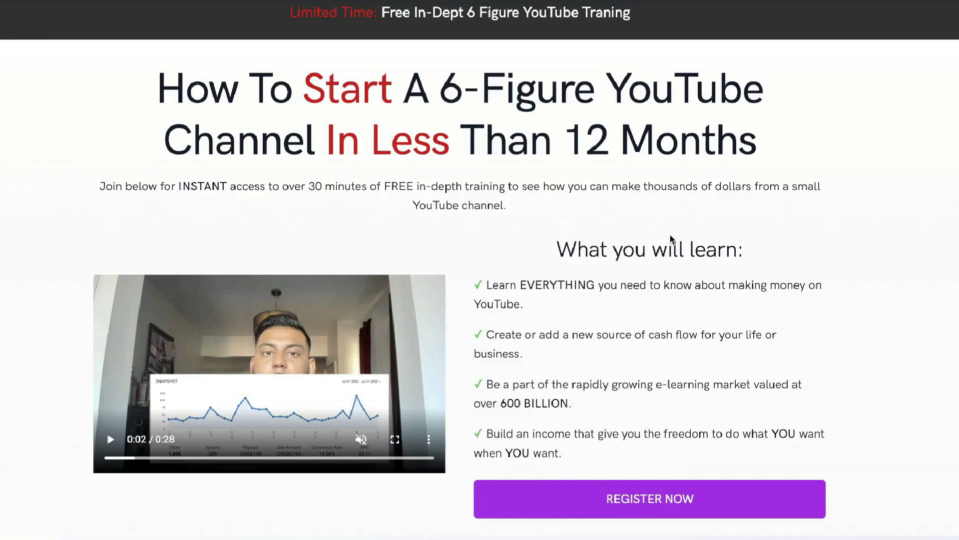
scroll(670, 235, down, 1)
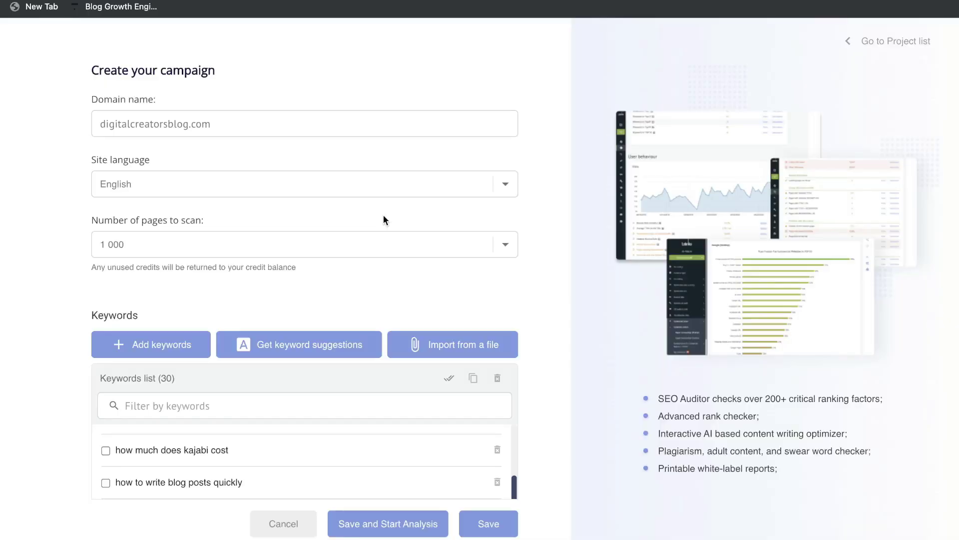
Step: Set the number of pages to scan to 1000 for the digitalcreatorsblog.com campaign and check the note about unused credits
scroll(308, 196, down, 1)
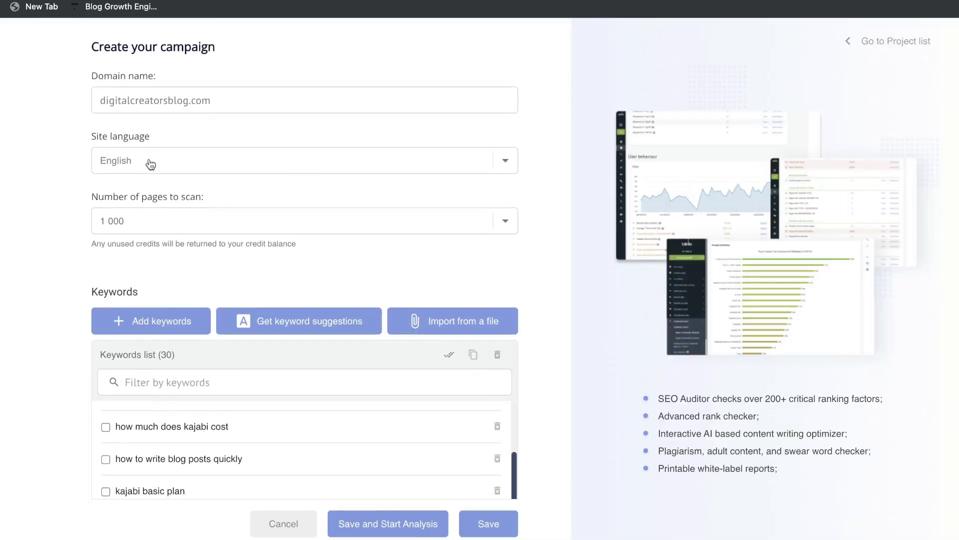
scroll(184, 178, down, 1)
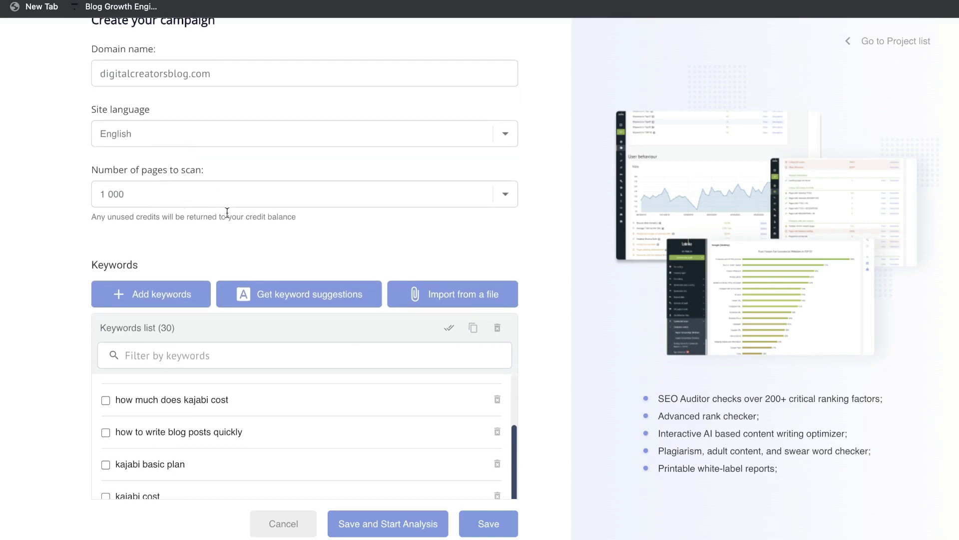
click(150, 200)
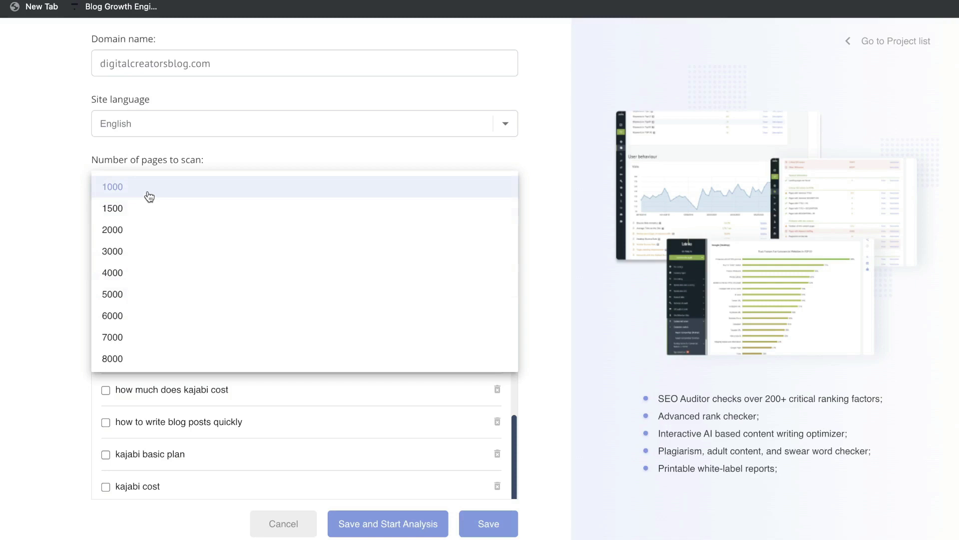
click(149, 196)
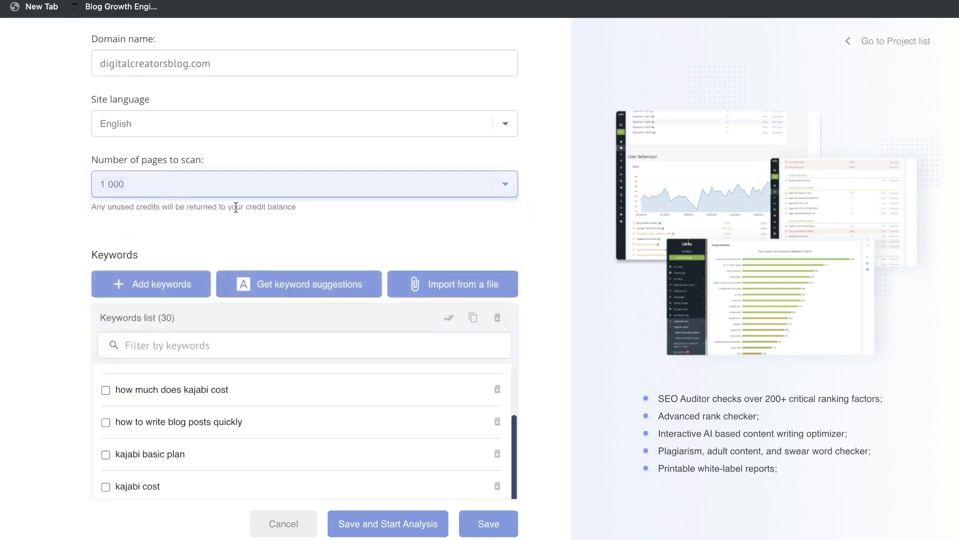
drag(295, 207, 268, 207)
scroll(168, 231, down, 2)
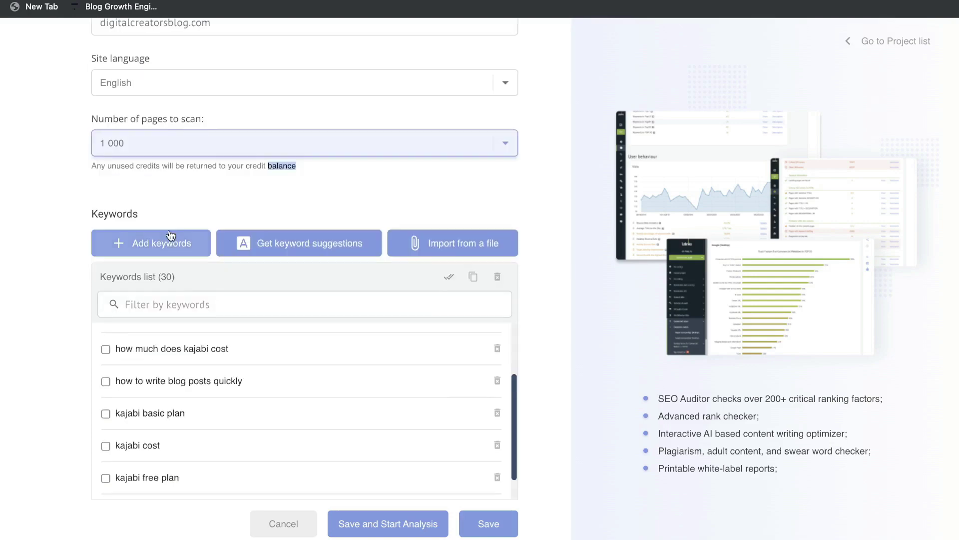
Step: Add the keyword "ai copywriter" to the campaign's keywords list
scroll(209, 210, down, 1)
click(199, 216)
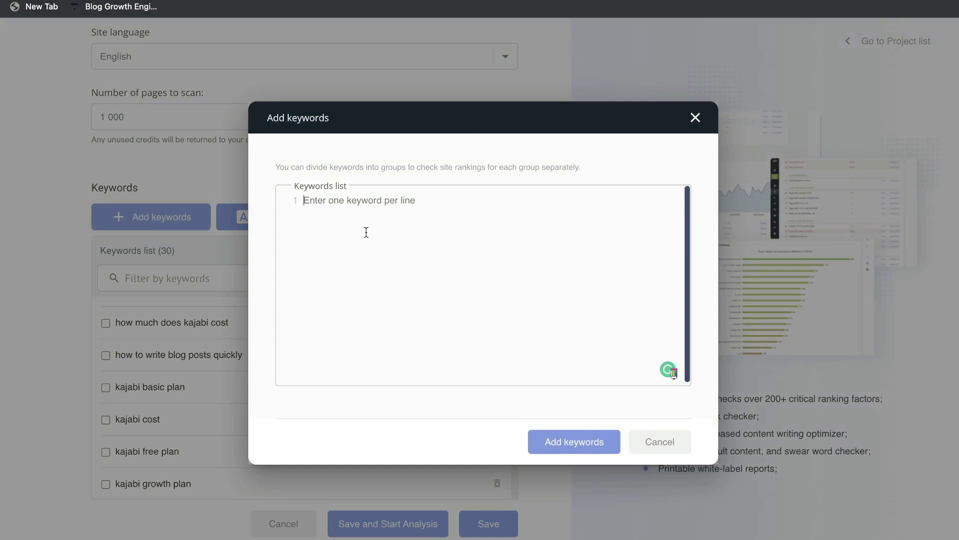
text(ai cop)
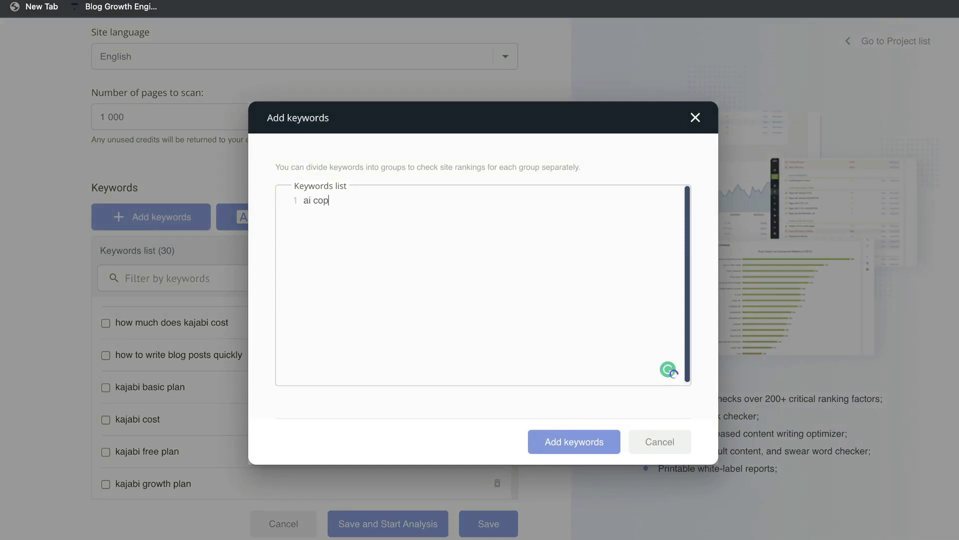
text(ywriter)
key(Return)
click(554, 441)
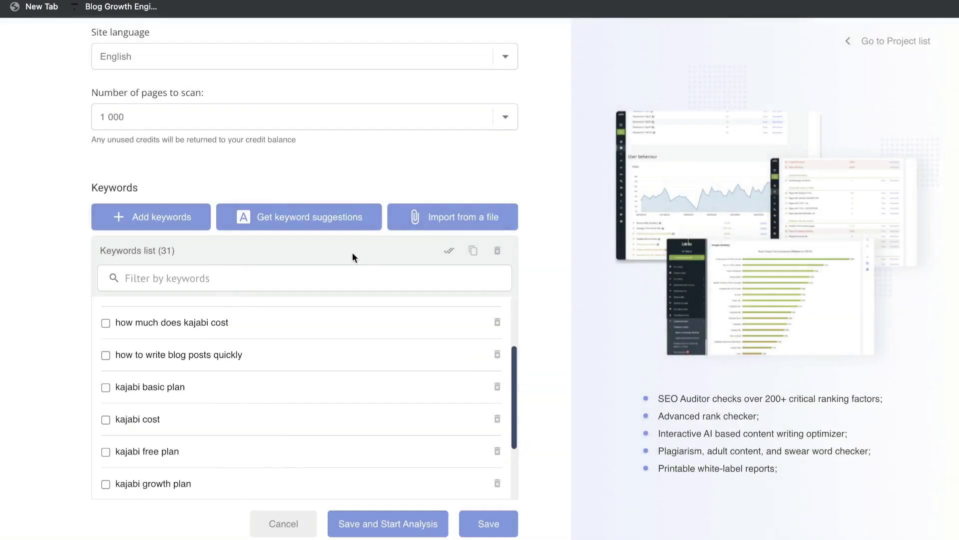
Step: Request keyword suggestions for the campaign and dismiss the suggestions dialog
scroll(344, 245, down, 1)
click(317, 214)
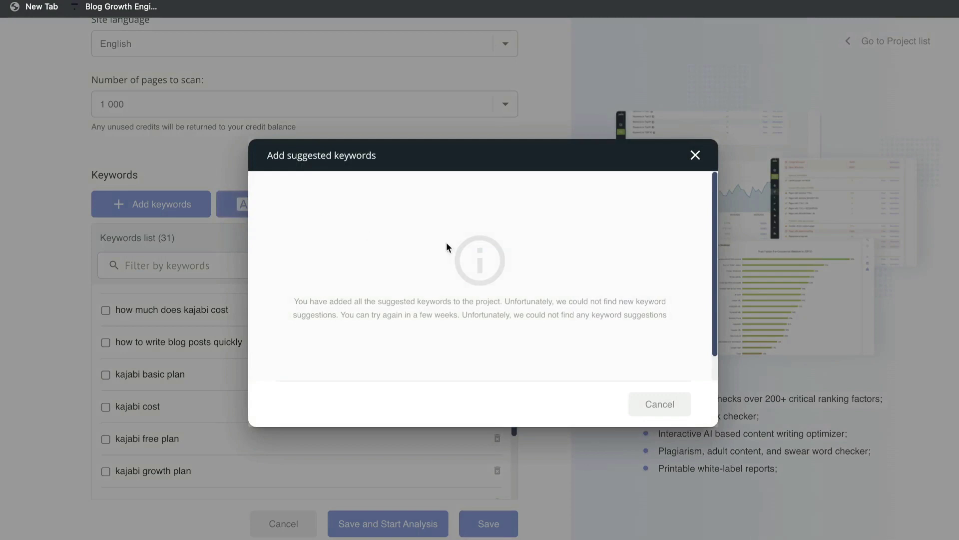
key(Escape)
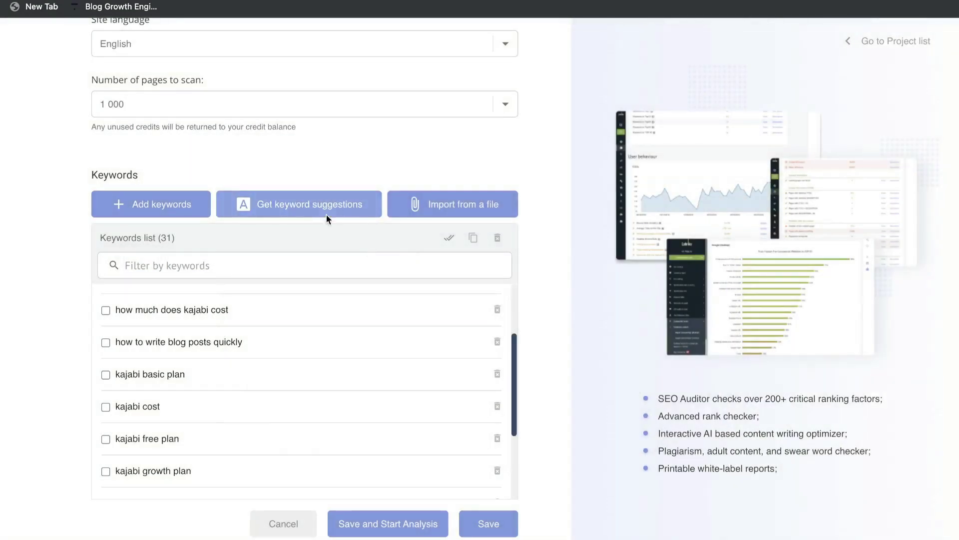
Step: Review the campaign's domain name, site language and page scan settings
scroll(326, 215, up, 2)
scroll(323, 224, up, 1)
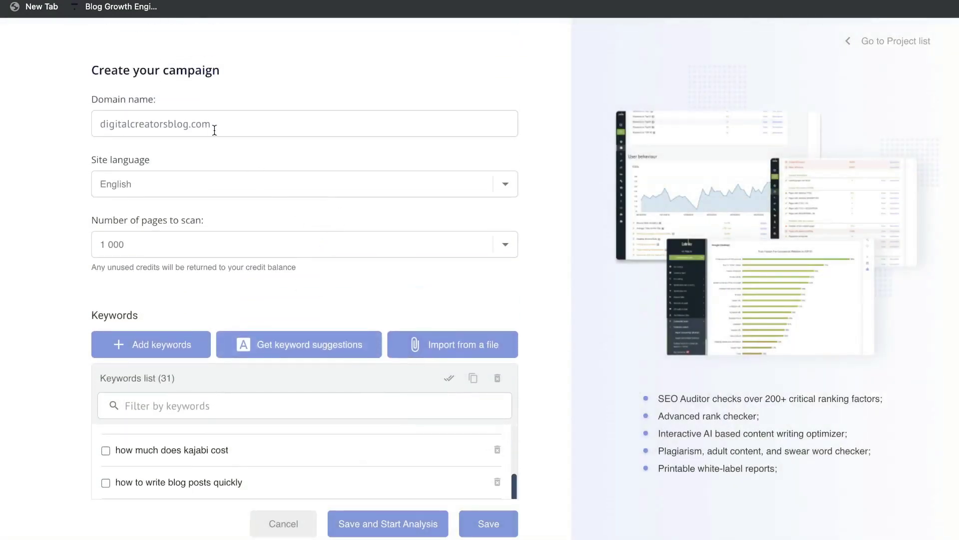
drag(219, 129, 48, 130)
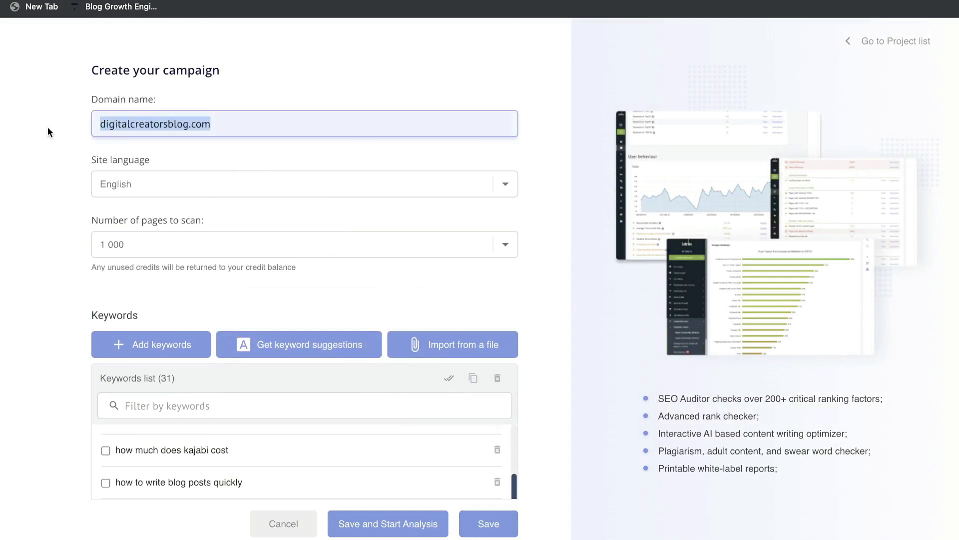
scroll(139, 162, down, 1)
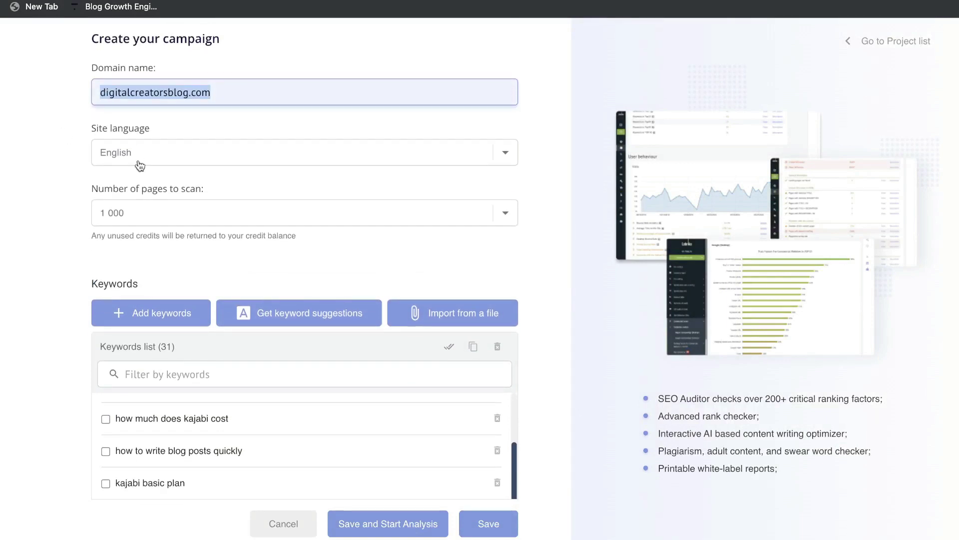
Step: Look through the keywords gathered in the campaign's keywords list
scroll(193, 267, down, 2)
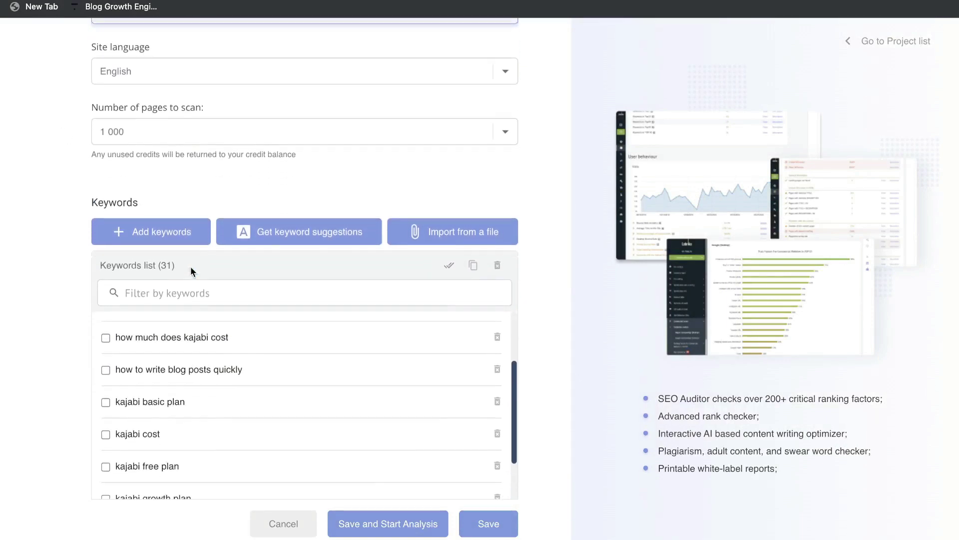
scroll(235, 405, down, 3)
scroll(235, 351, down, 4)
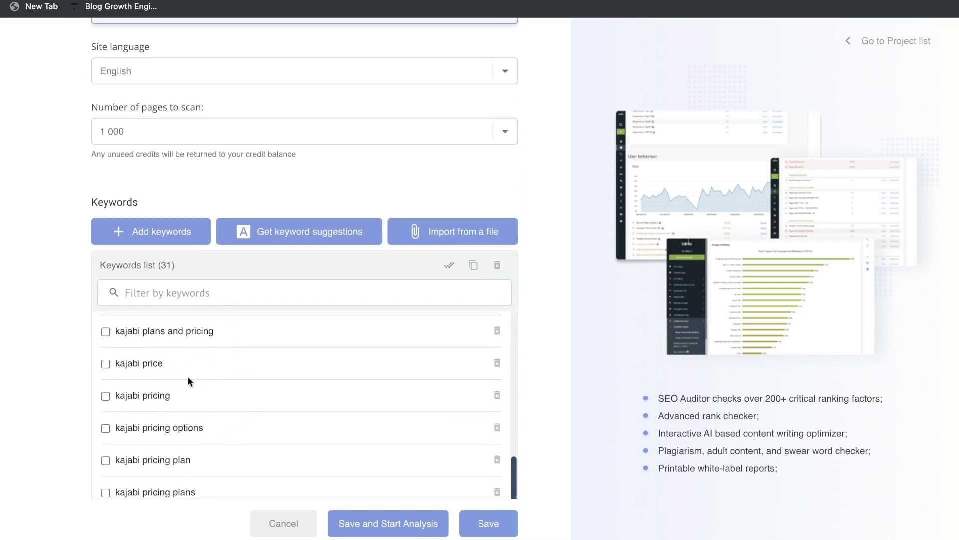
scroll(238, 438, up, 3)
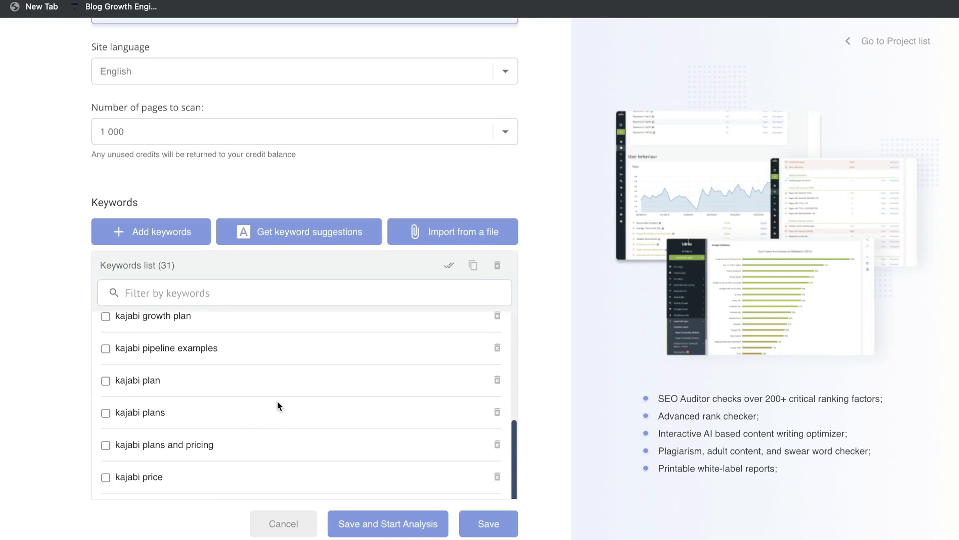
scroll(276, 400, up, 1)
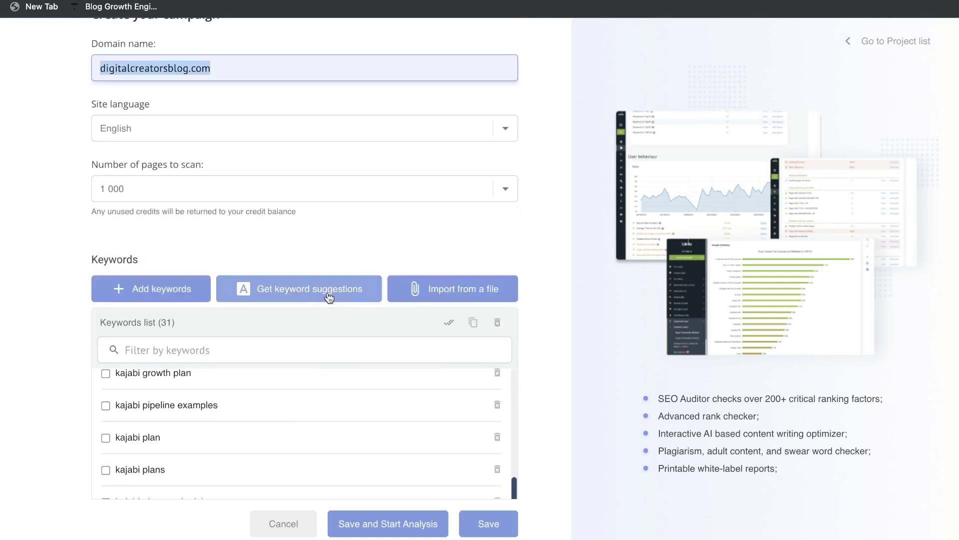
scroll(330, 298, down, 1)
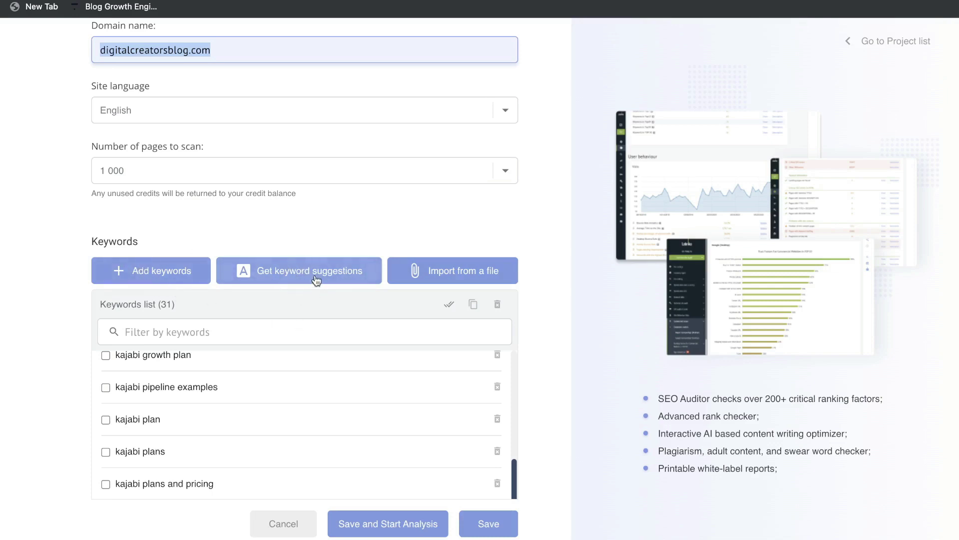
scroll(322, 304, down, 5)
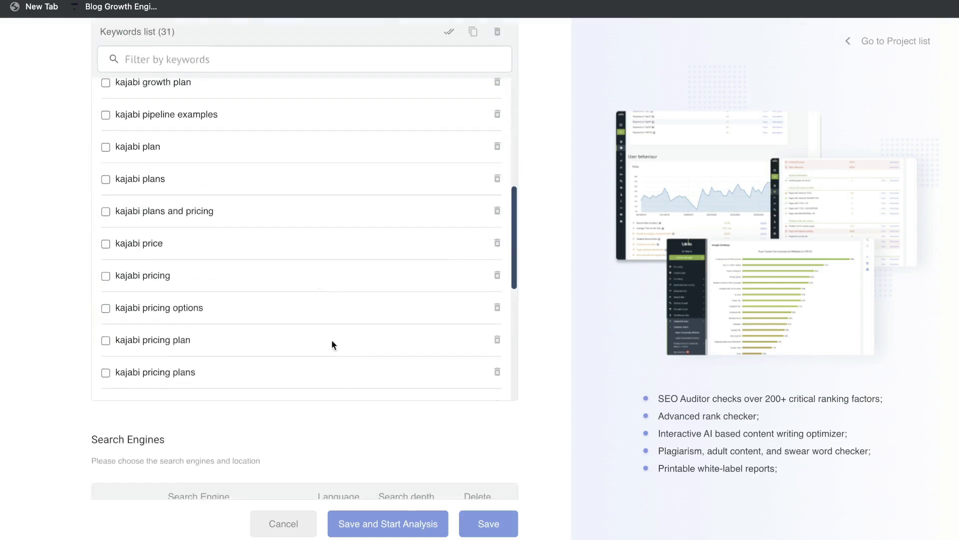
Step: Try to save the campaign and start its analysis, and check the Search Engines section
click(399, 524)
click(158, 312)
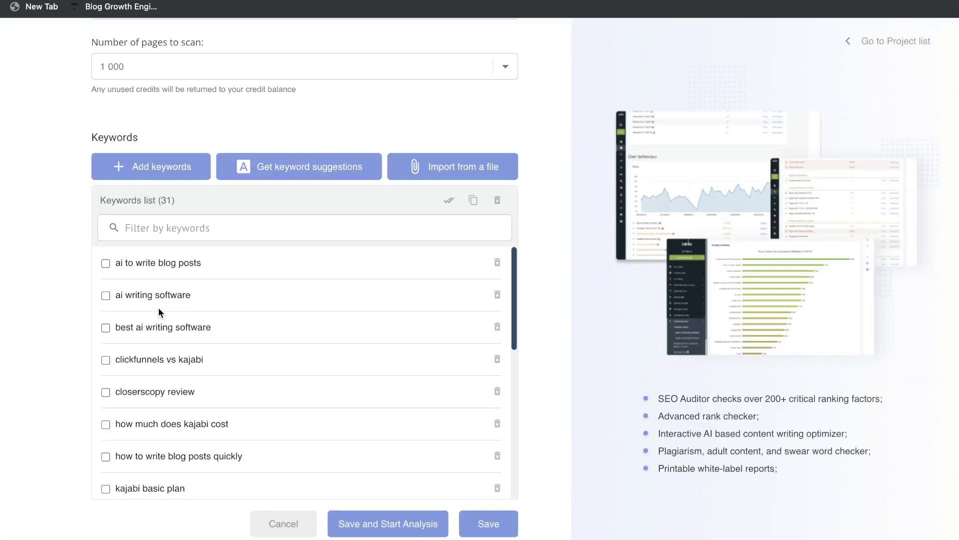
scroll(173, 340, down, 1)
scroll(65, 349, down, 6)
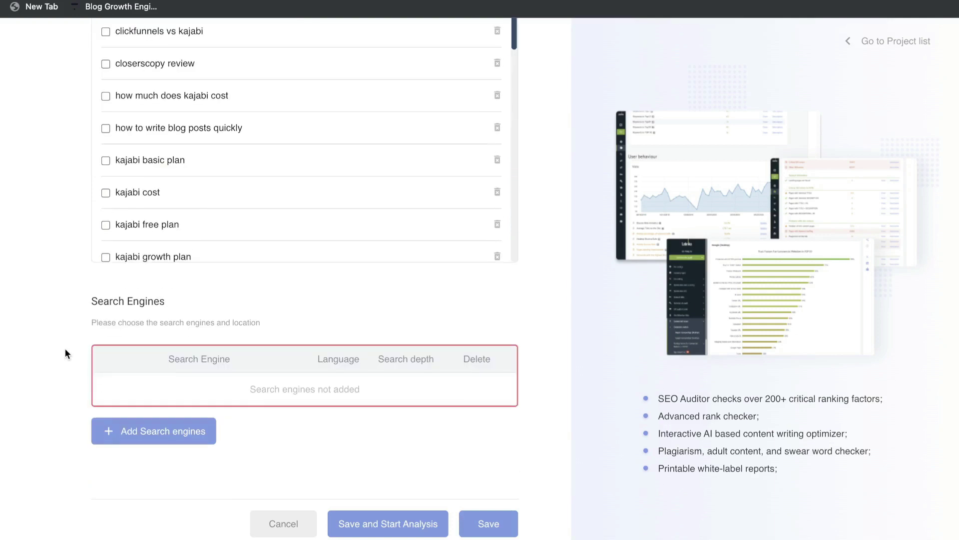
Step: Begin adding Google as a search engine, leaving the country empty and choosing Desktop as the device type
click(135, 348)
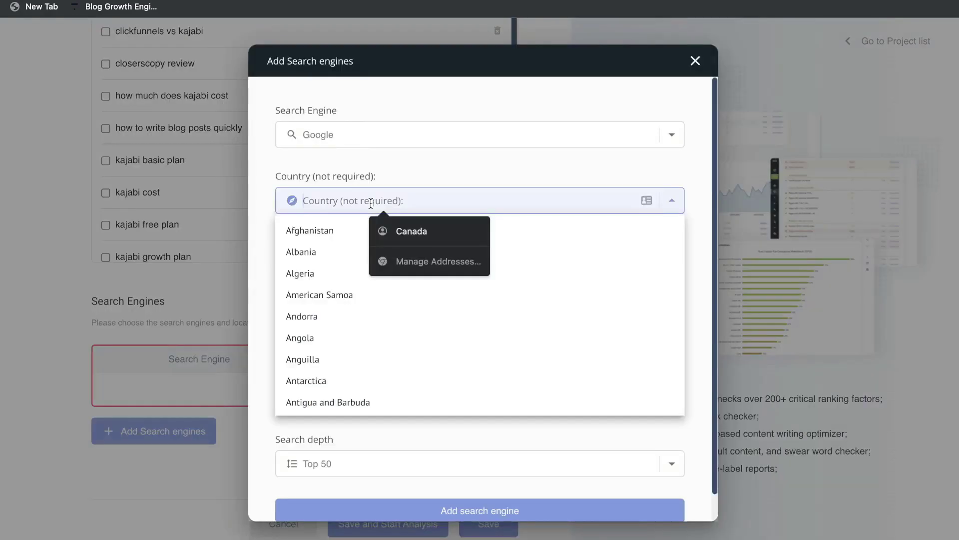
click(372, 161)
scroll(372, 165, down, 1)
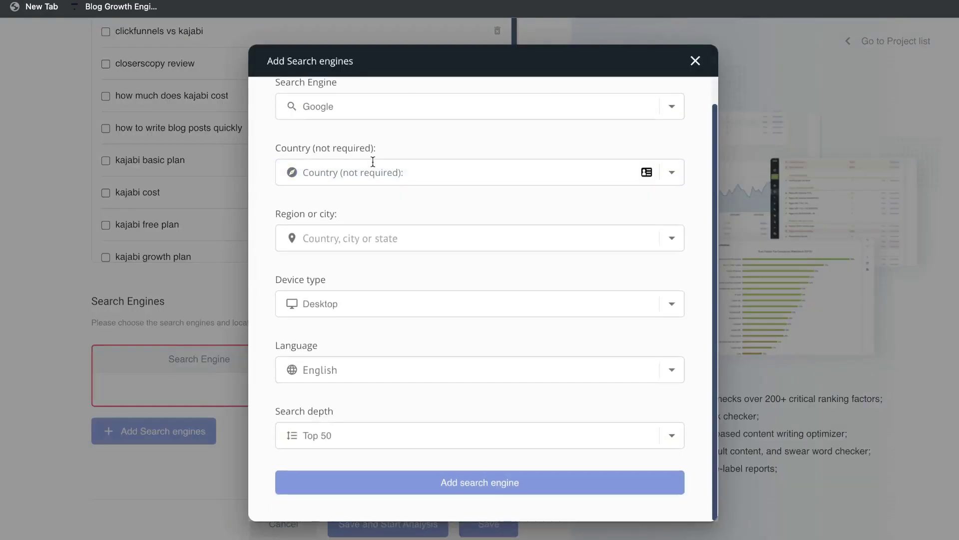
click(353, 307)
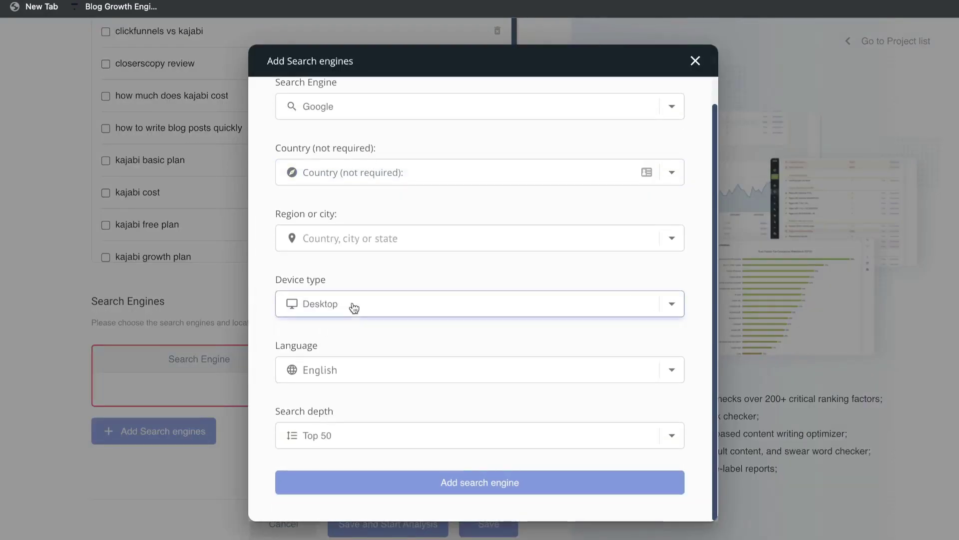
click(355, 277)
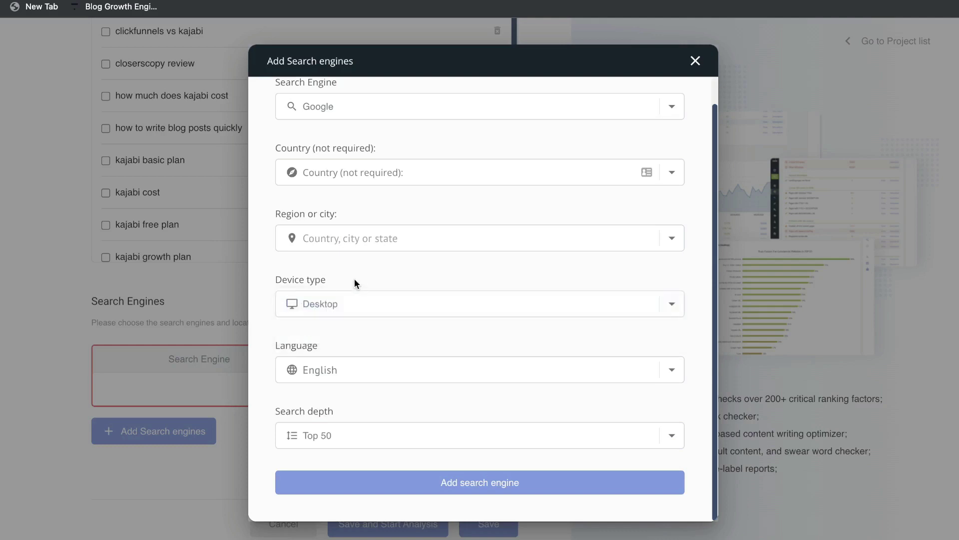
click(354, 308)
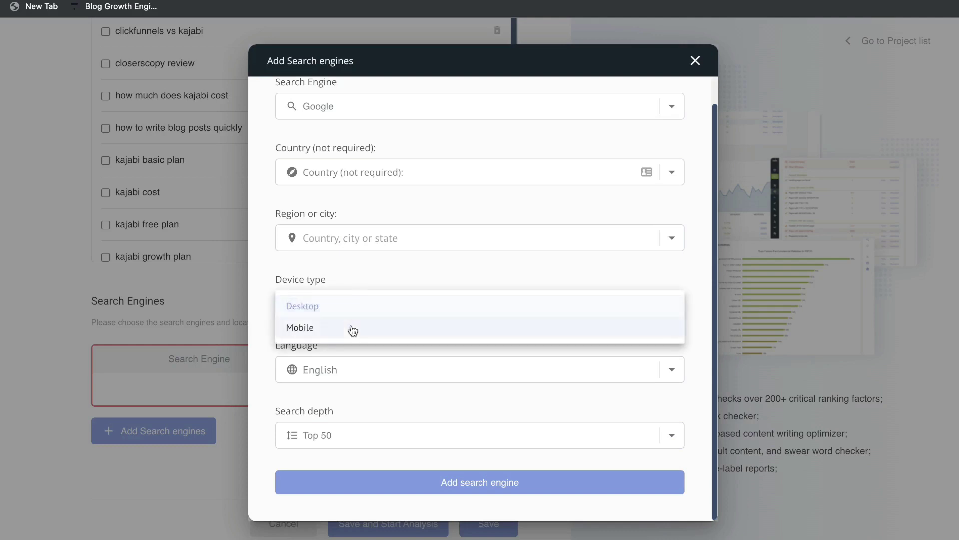
click(358, 306)
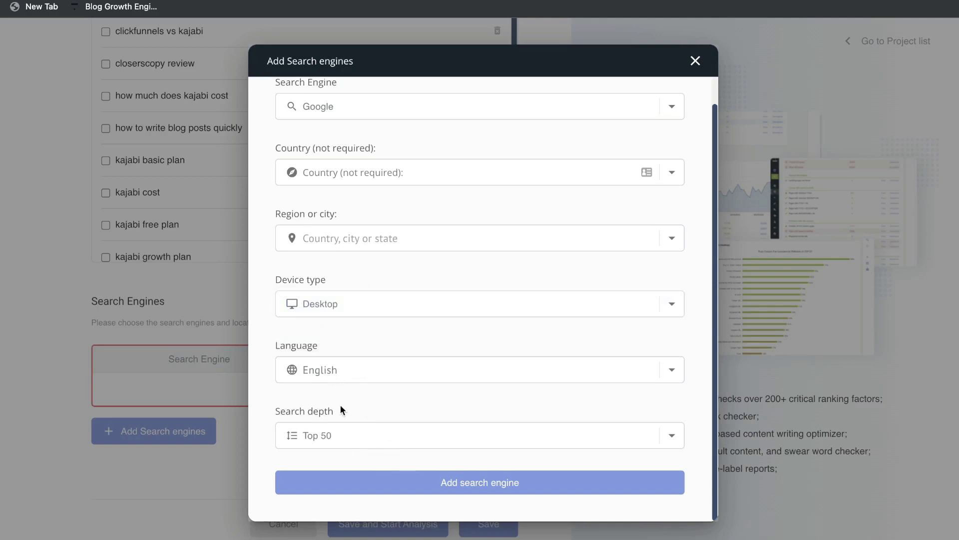
Step: Keep the search depth at Top 50 and add the Google search engine to the campaign
click(344, 440)
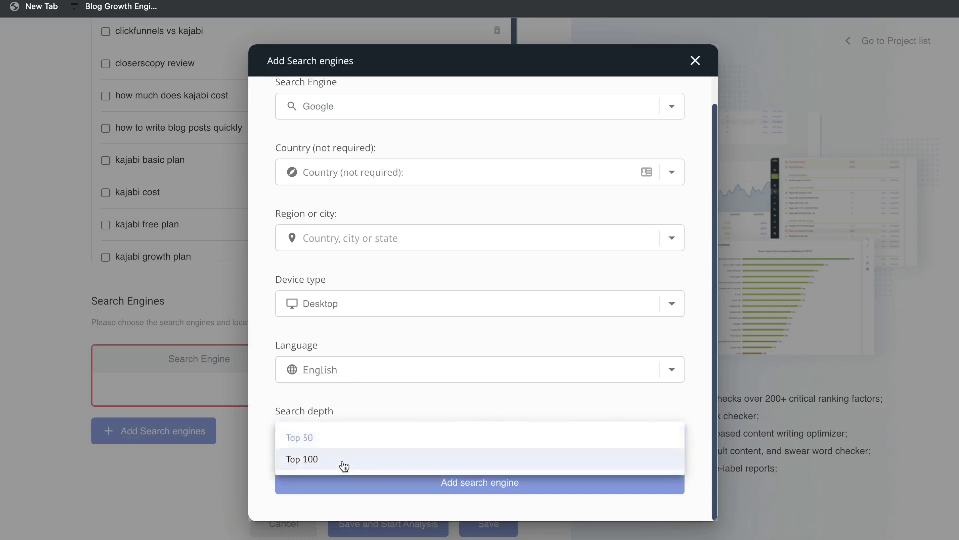
click(343, 461)
click(341, 446)
click(342, 448)
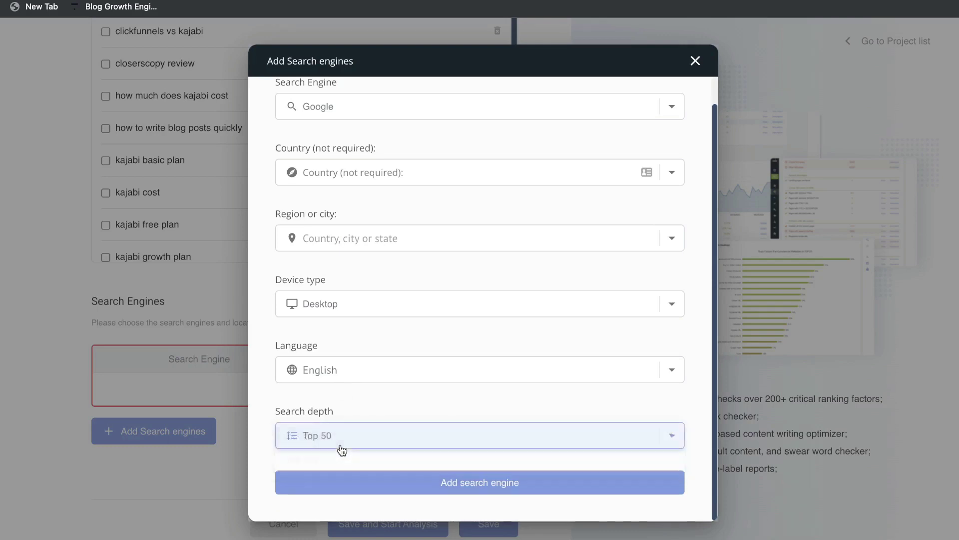
click(360, 483)
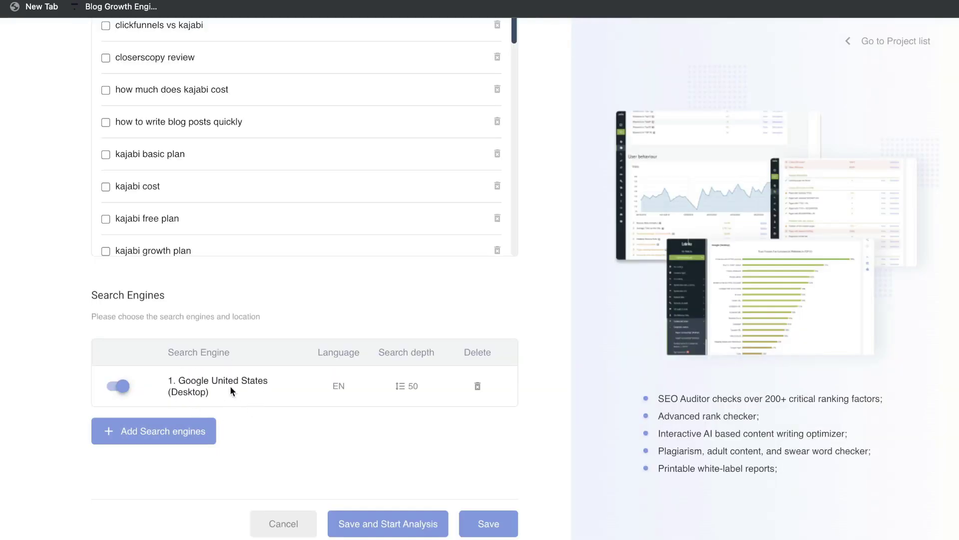
Step: Save the digitalcreatorsblog.com campaign and launch its analysis setup
scroll(340, 256, up, 2)
scroll(343, 312, down, 3)
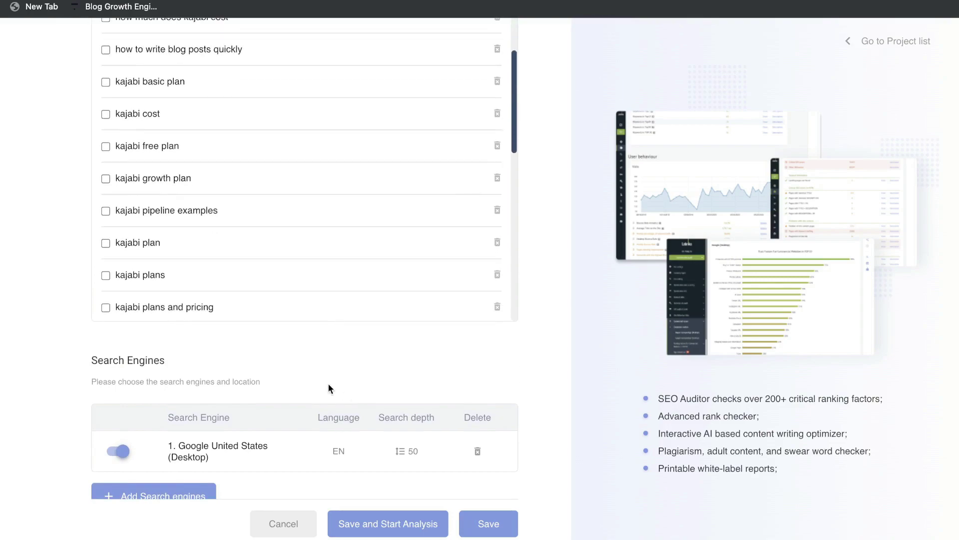
scroll(329, 387, down, 2)
click(383, 523)
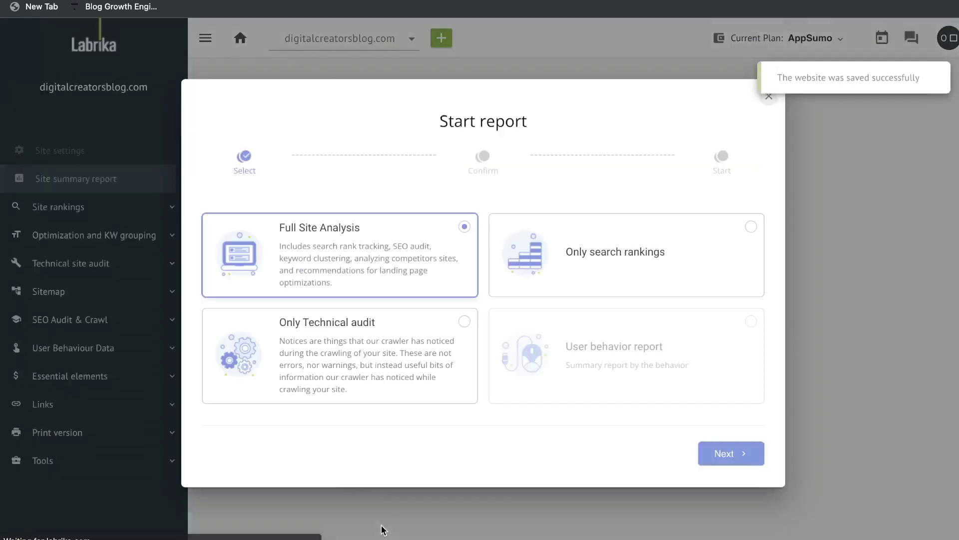
Step: Choose Full Site Analysis as the report type and start the full audit
click(404, 343)
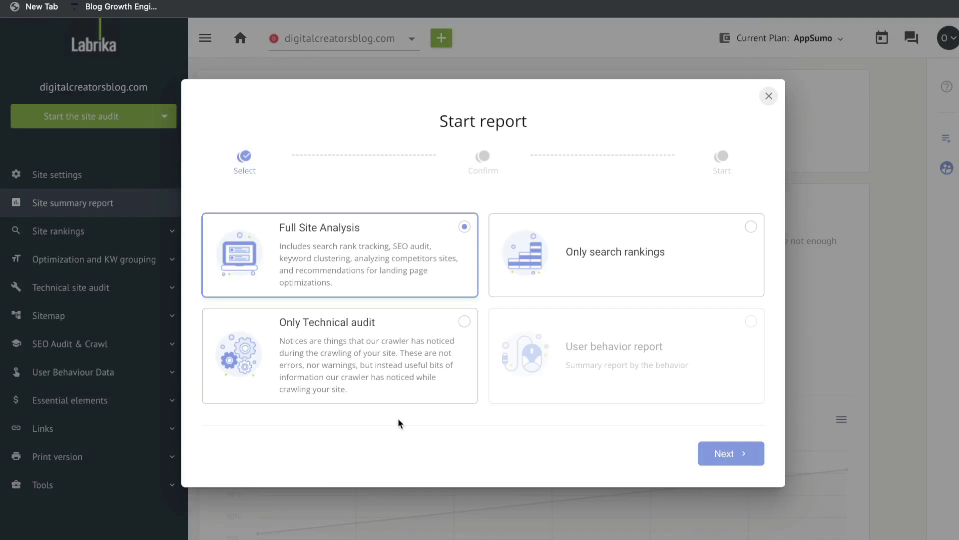
click(370, 368)
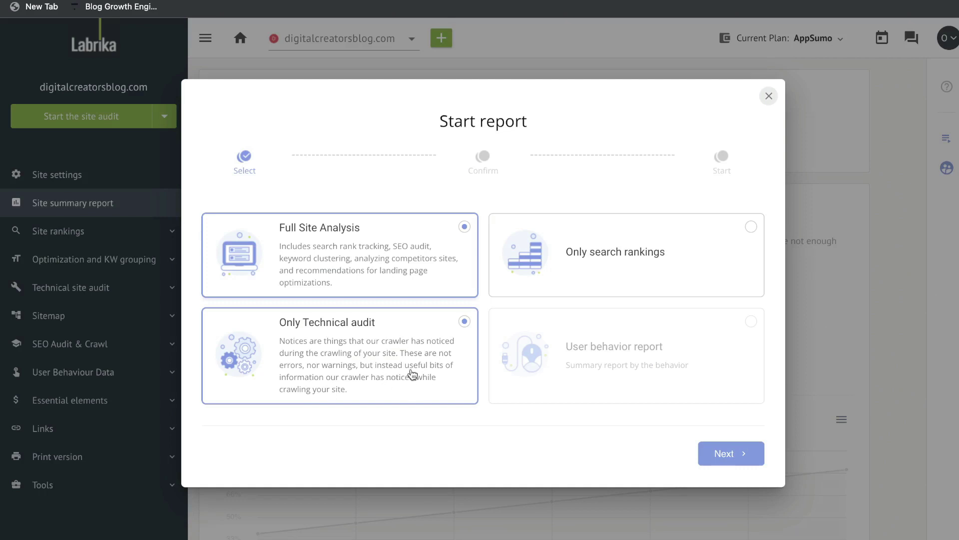
click(680, 270)
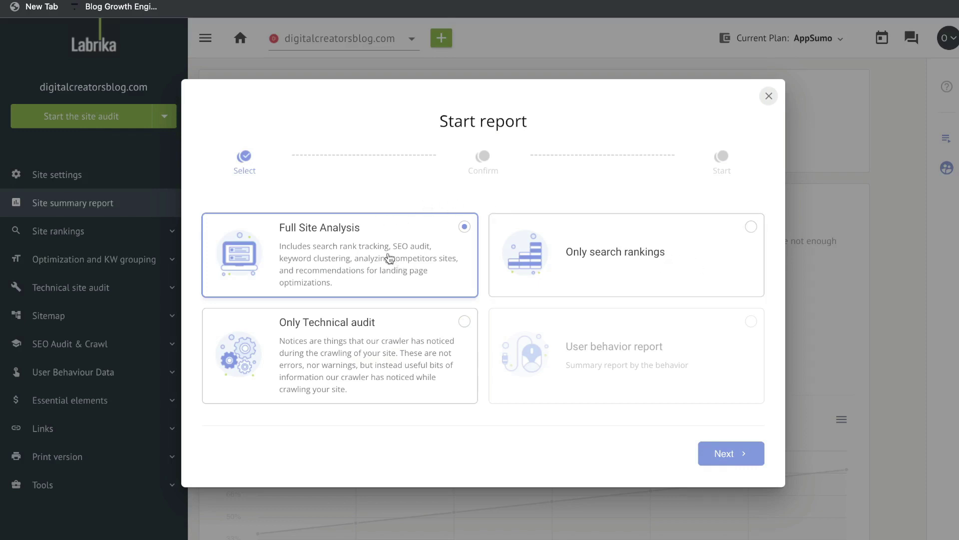
click(724, 452)
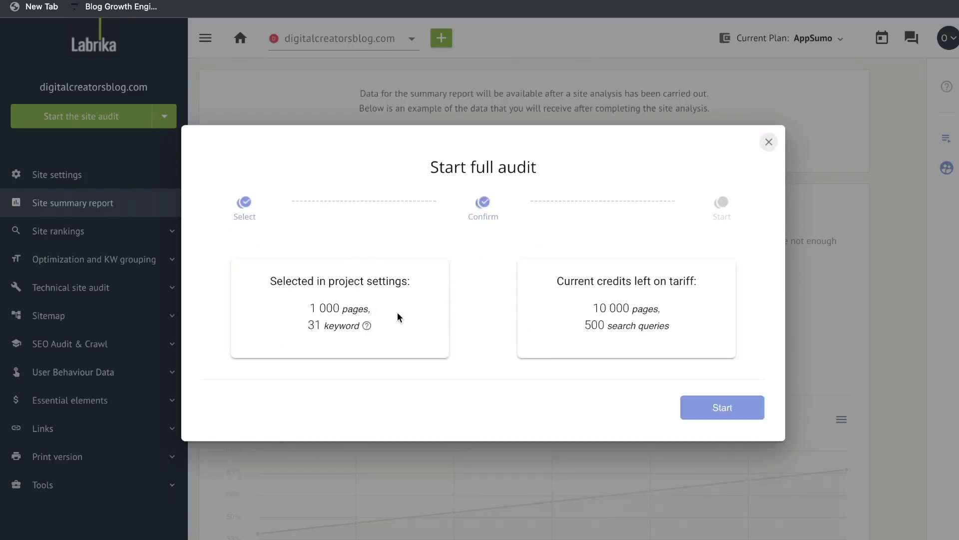
click(707, 405)
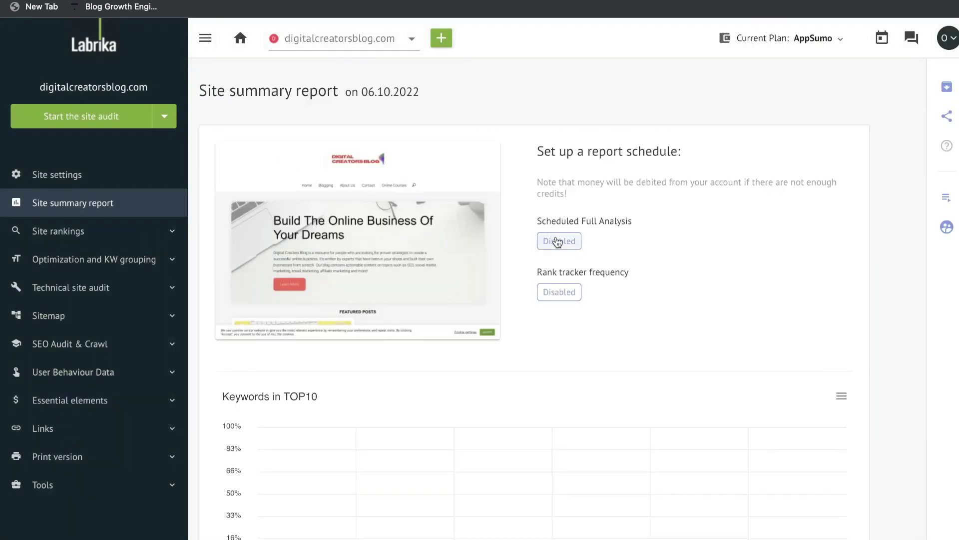
Step: Review the report schedule options and the Keywords in TOP10 chart in the site summary report
scroll(552, 280, down, 3)
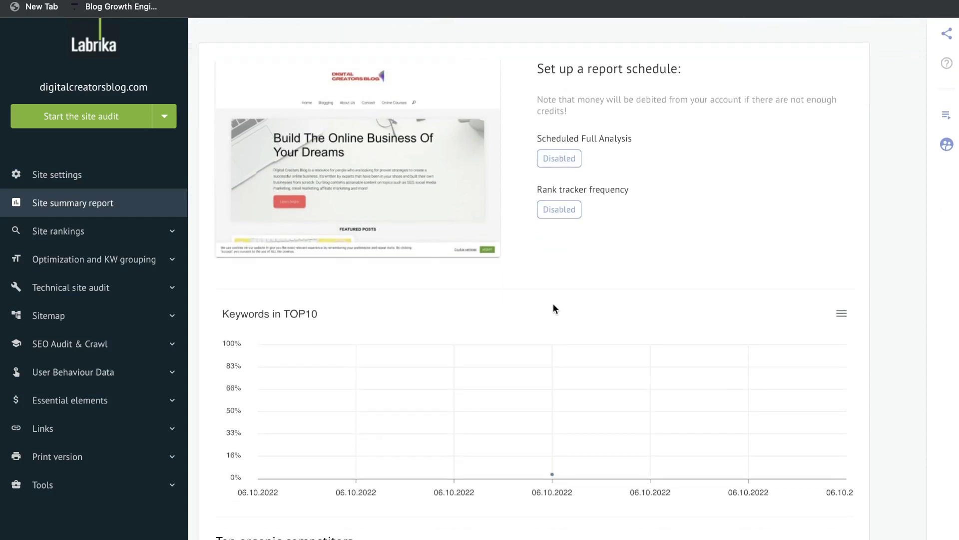
scroll(553, 304, up, 3)
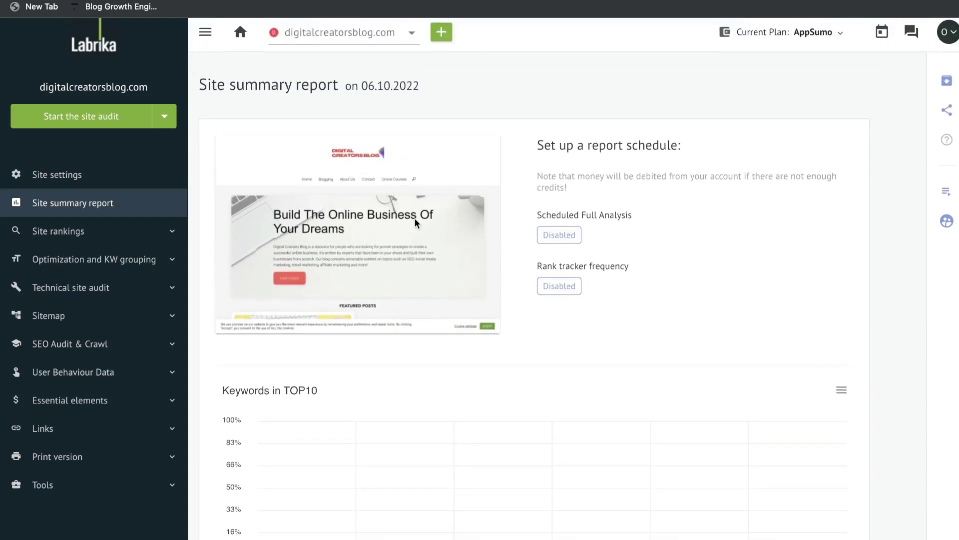
scroll(447, 266, down, 6)
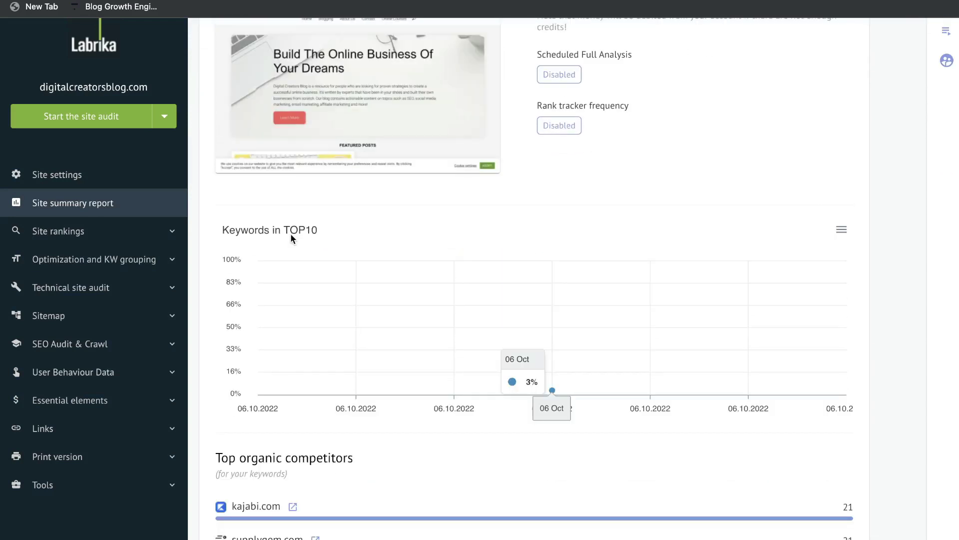
scroll(345, 245, down, 1)
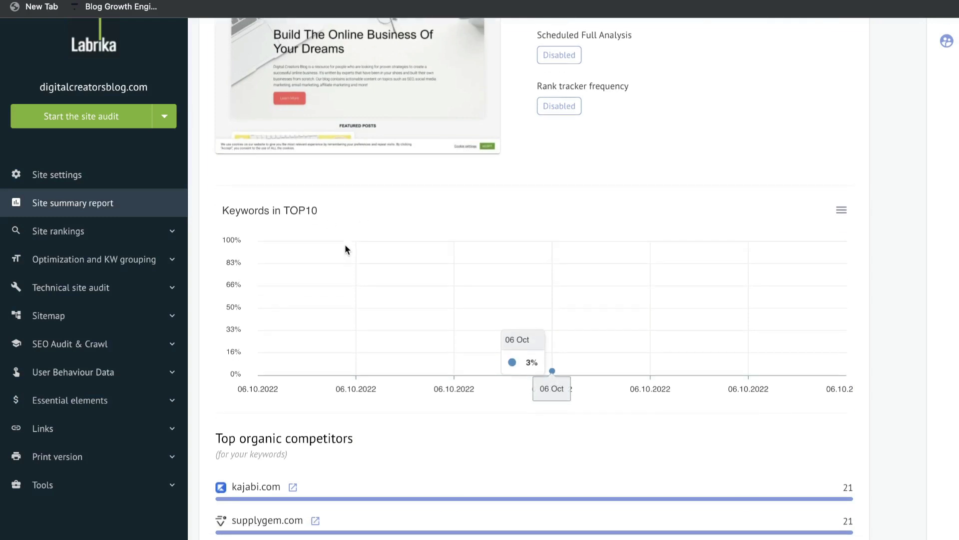
scroll(345, 246, down, 1)
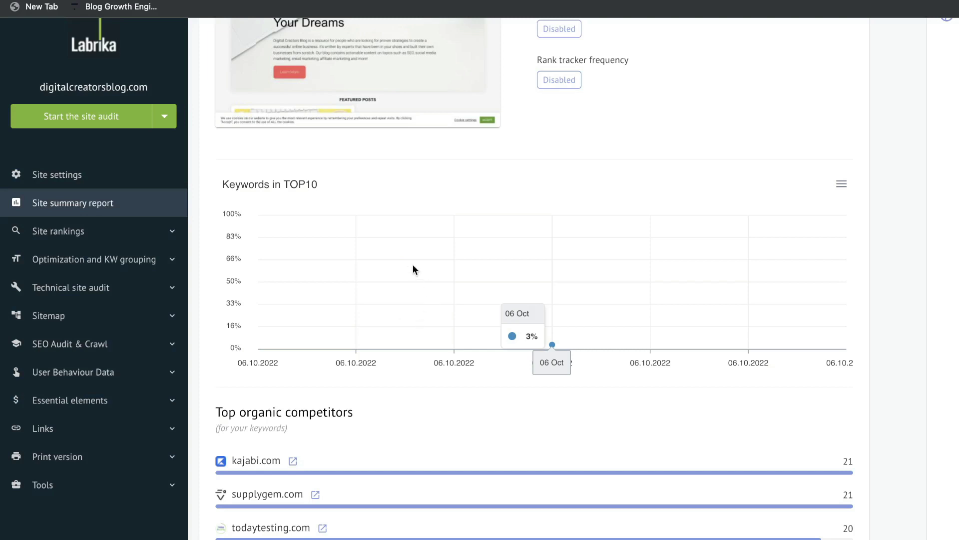
scroll(415, 280, down, 1)
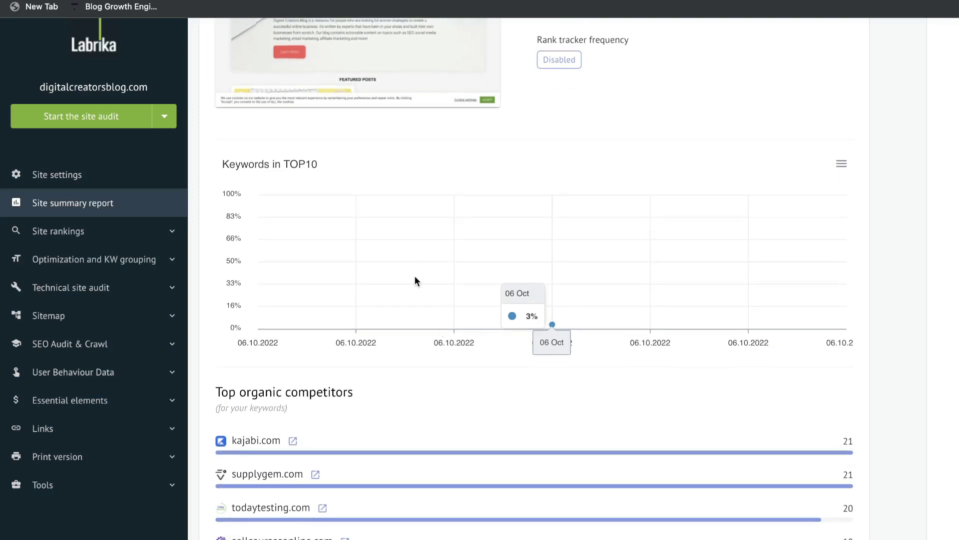
Step: Examine the top organic competitors for the campaign's keywords in the site summary report
scroll(414, 280, down, 10)
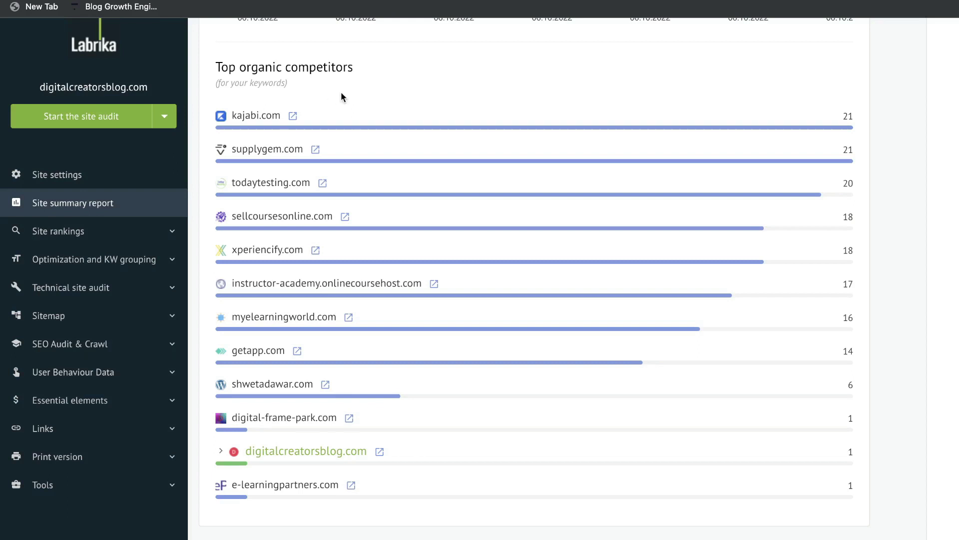
scroll(340, 93, down, 1)
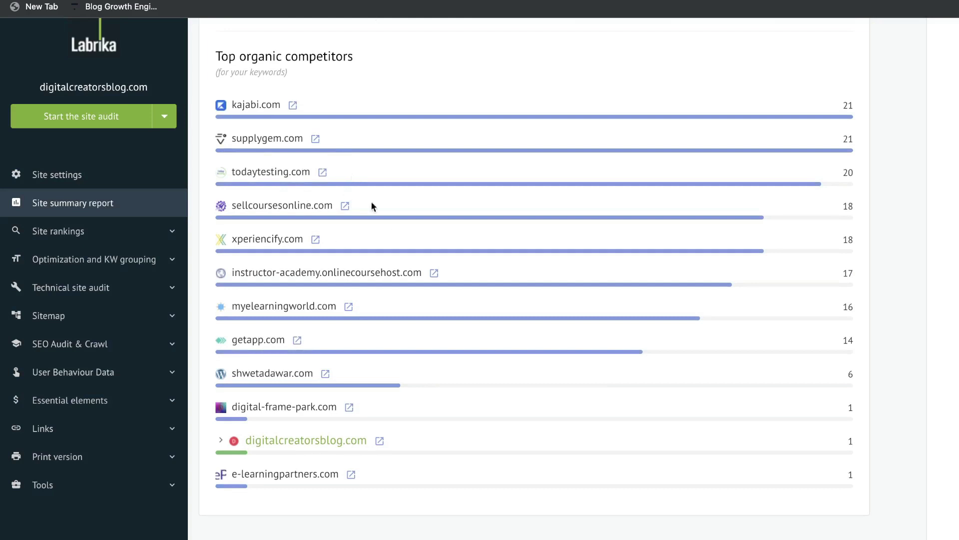
scroll(379, 255, down, 1)
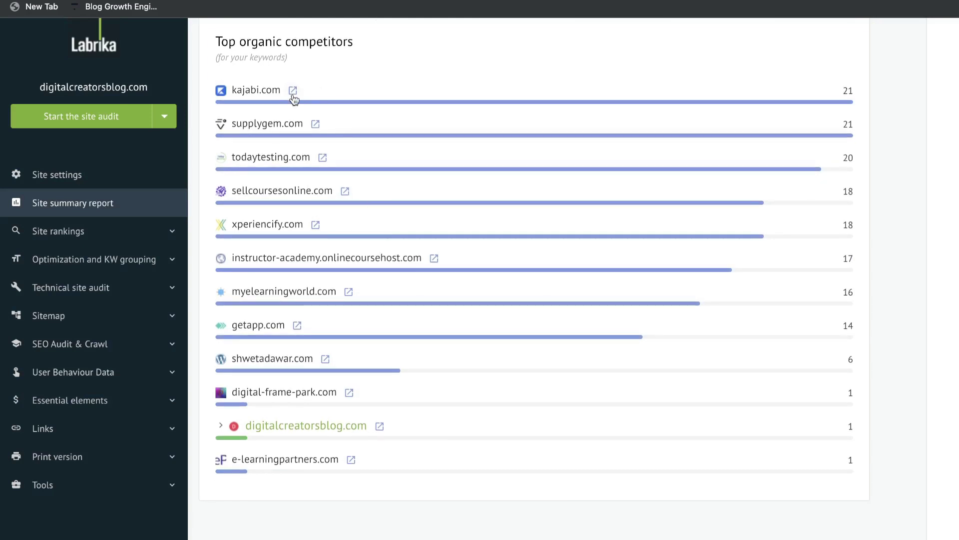
scroll(316, 193, down, 1)
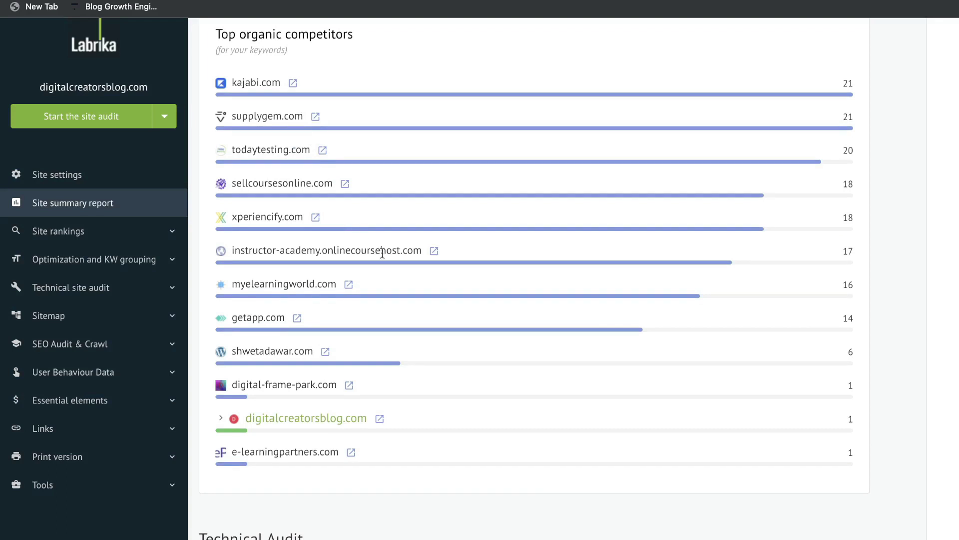
scroll(374, 243, down, 1)
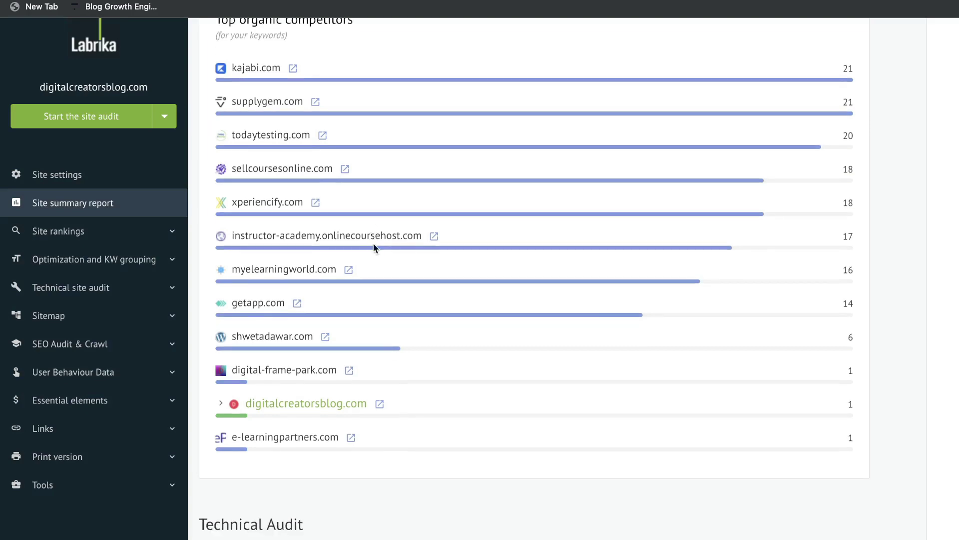
Step: Review the Technical Audit section's indexing notes and its summary of critical errors, other errors, warnings and notices
scroll(372, 241, down, 9)
drag(199, 75, 328, 74)
scroll(329, 76, down, 1)
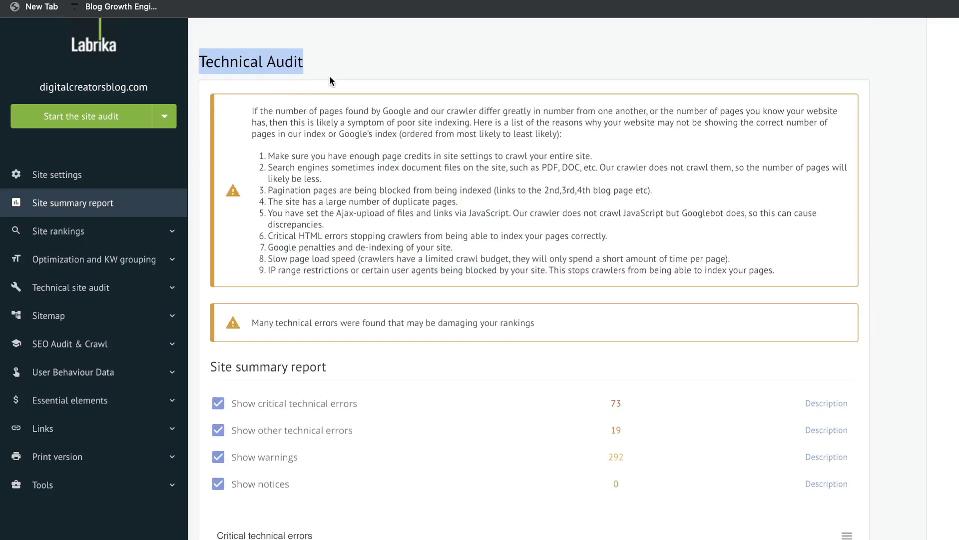
scroll(329, 76, down, 2)
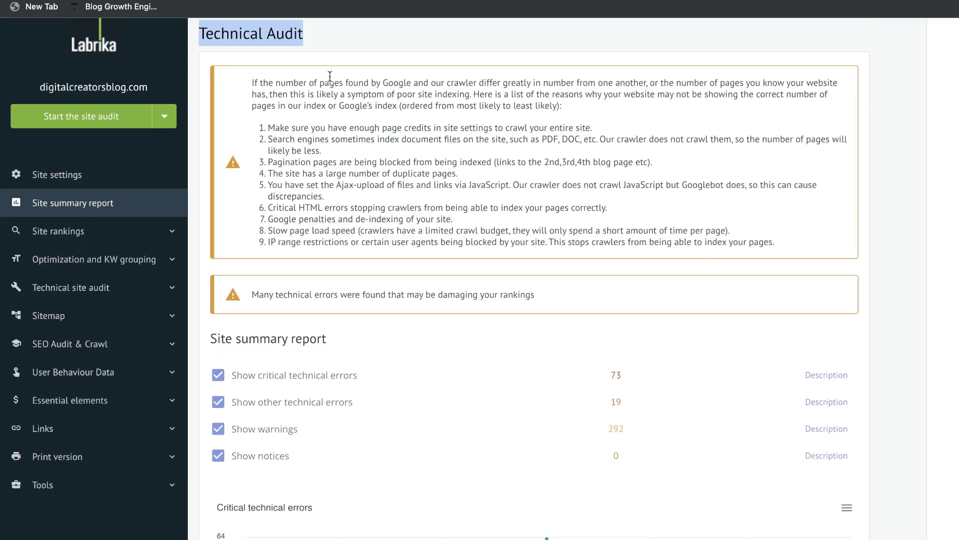
scroll(328, 76, down, 2)
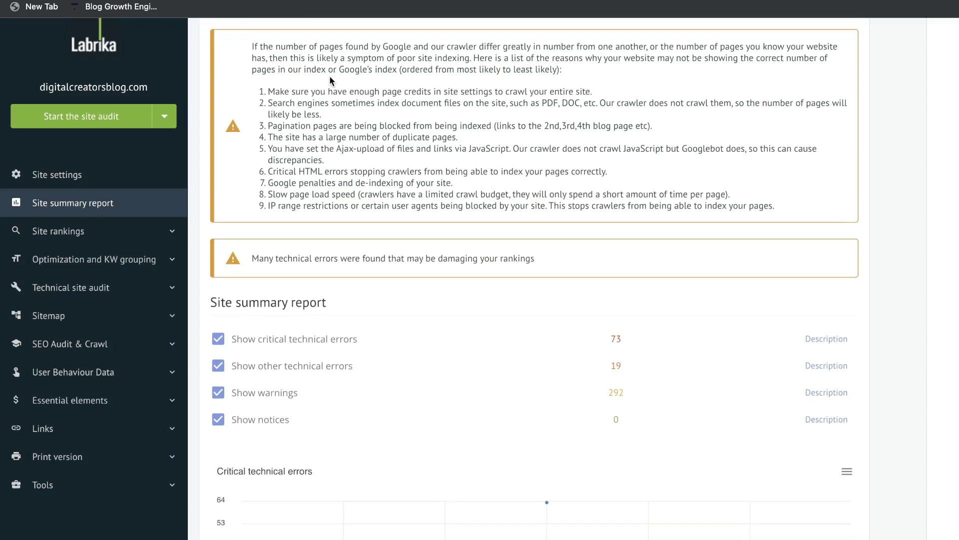
scroll(330, 80, down, 2)
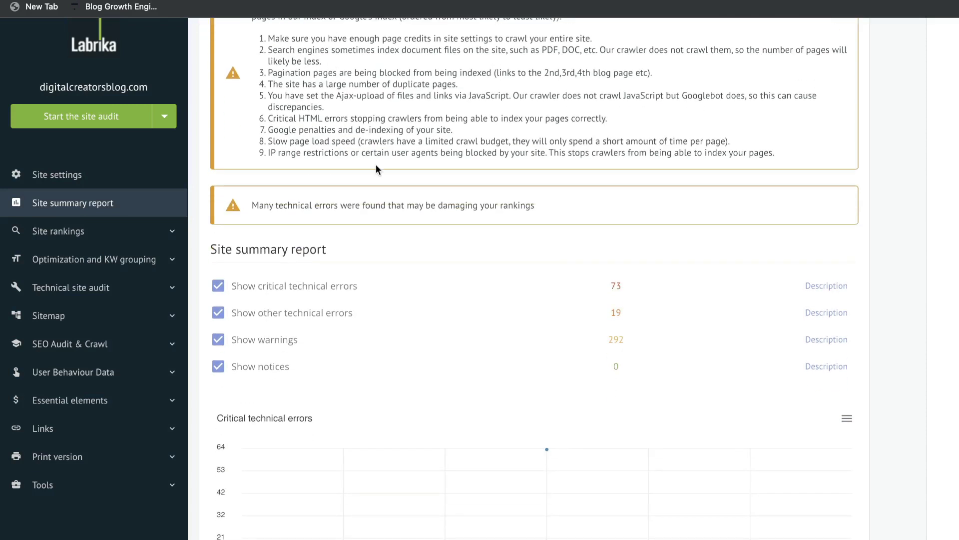
scroll(376, 164, down, 2)
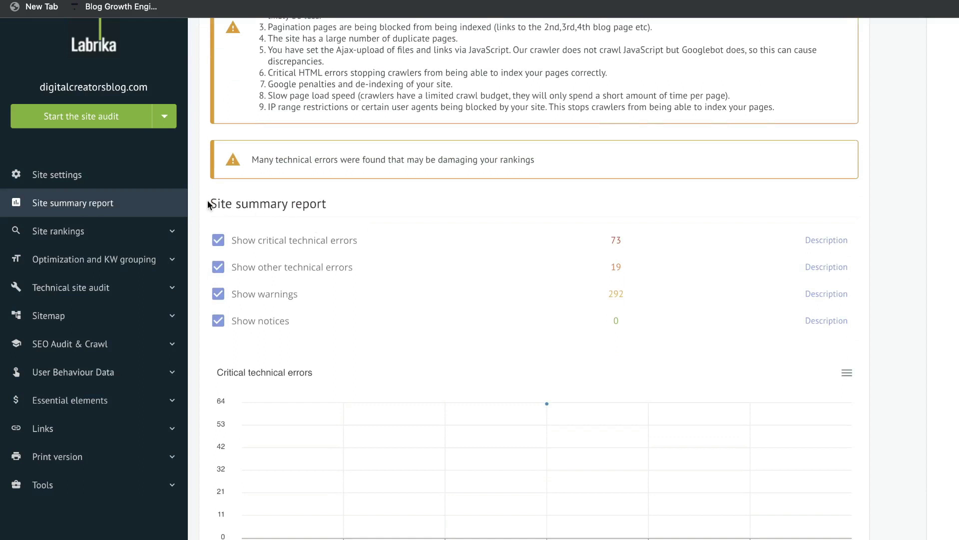
drag(209, 204, 331, 205)
scroll(352, 243, down, 1)
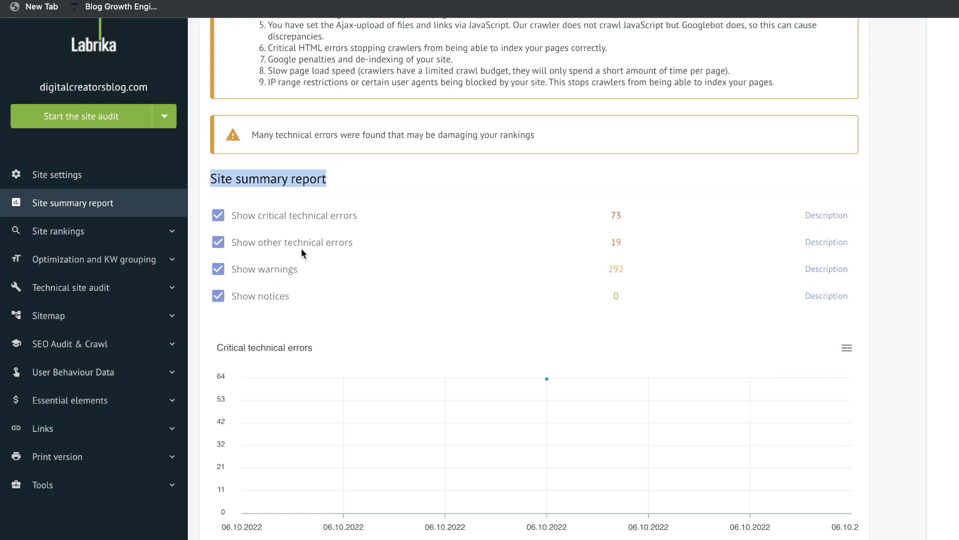
scroll(301, 248, down, 1)
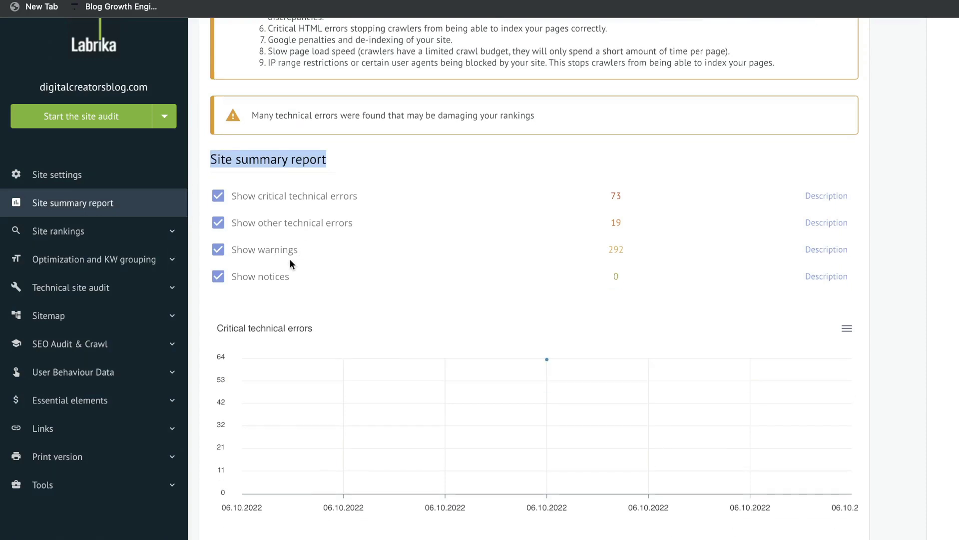
Step: Examine the Security checks and read the description of the 301 redirect from HTTP to HTTPS issue
scroll(454, 142, down, 15)
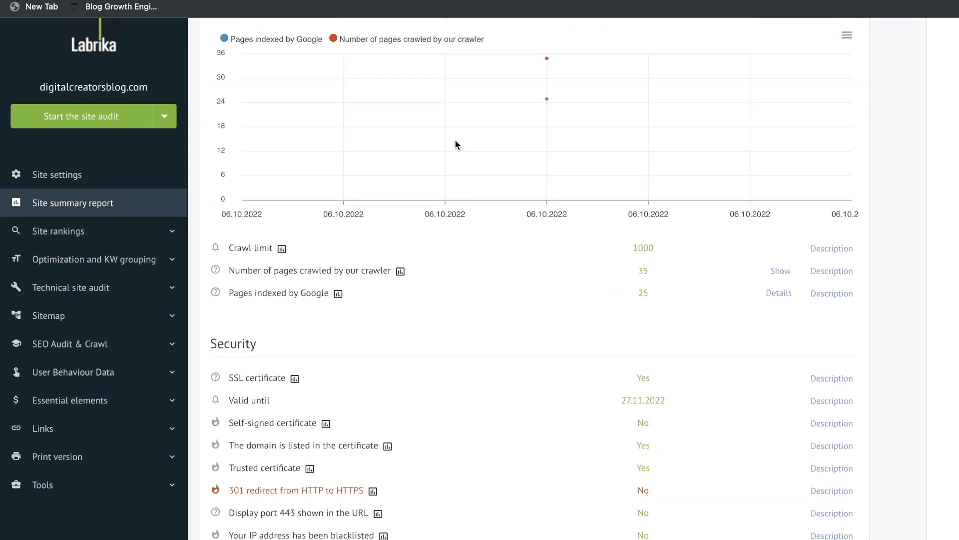
scroll(449, 272, down, 1)
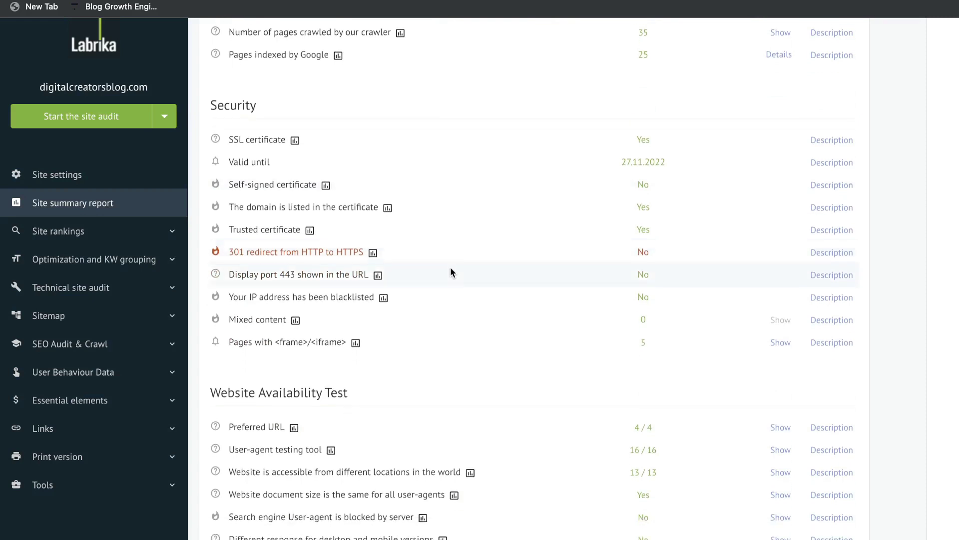
triple_click(256, 254)
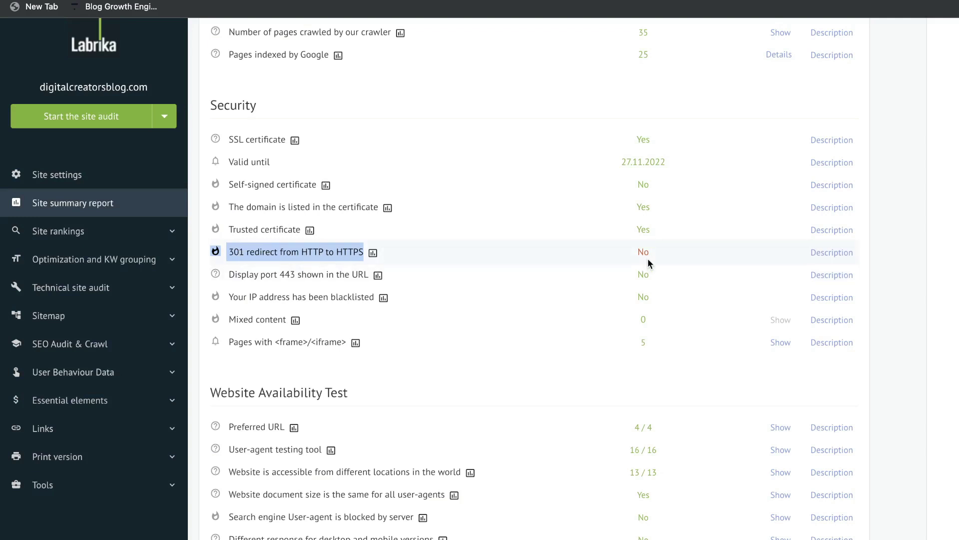
click(817, 260)
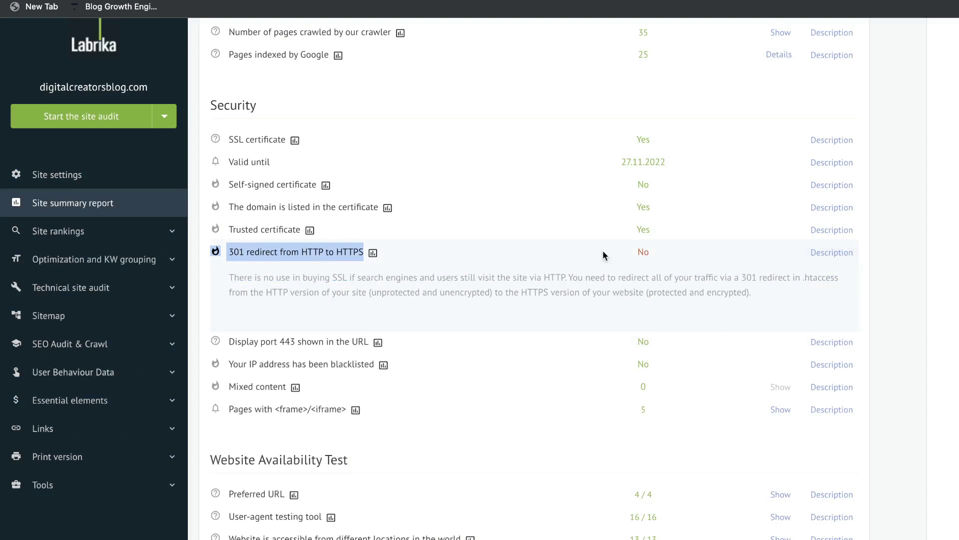
scroll(604, 255, up, 1)
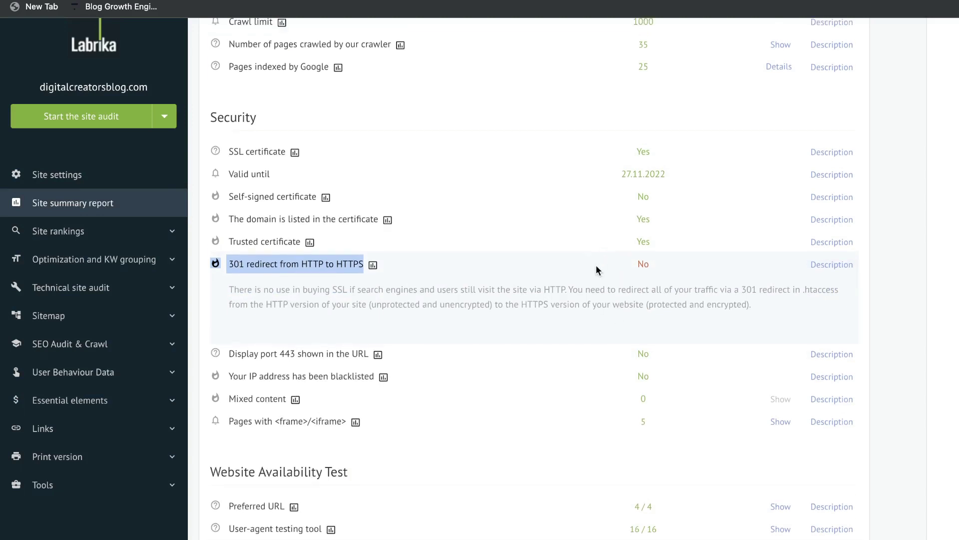
scroll(321, 182, up, 2)
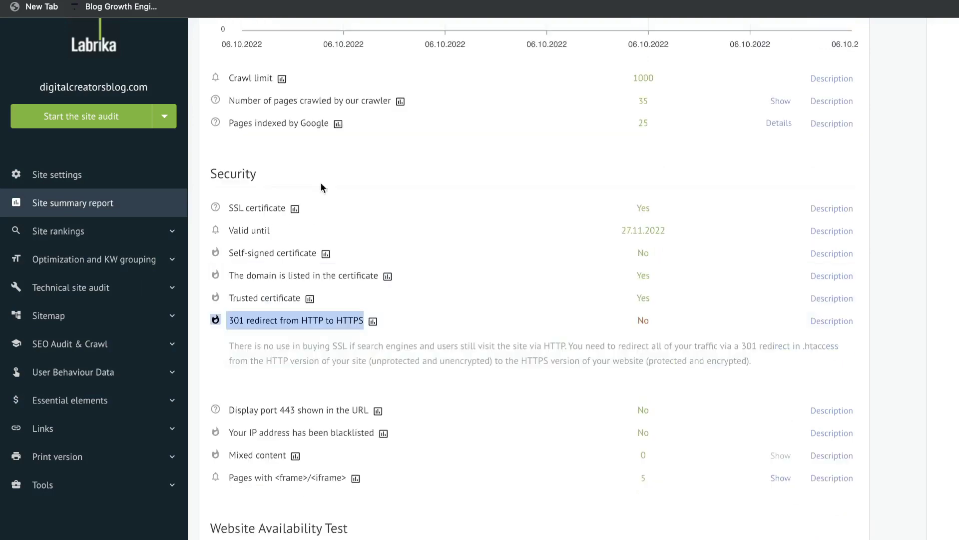
Step: Review the Website Availability Test, Domain Information and Hosting information sections of the technical audit
scroll(327, 279, down, 5)
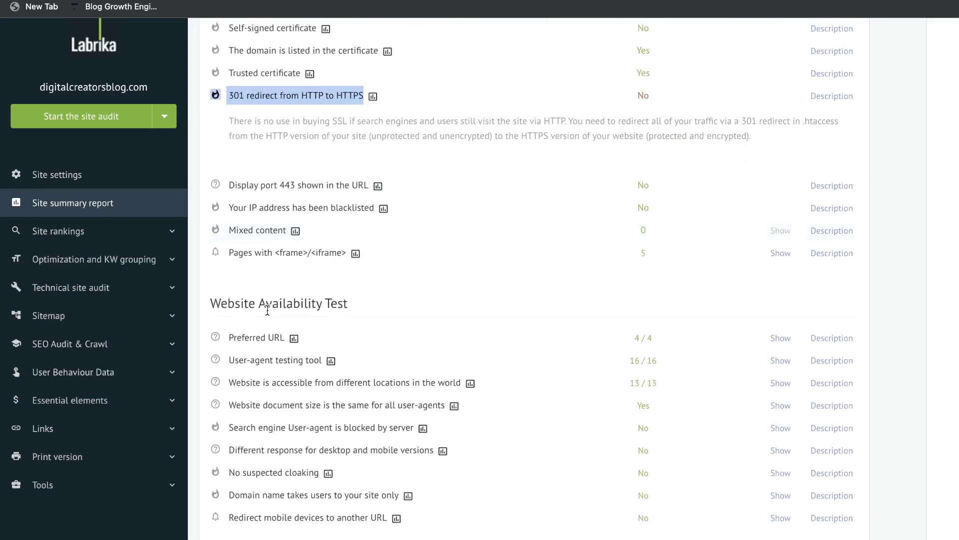
double_click(300, 308)
scroll(346, 334, down, 3)
scroll(346, 334, down, 5)
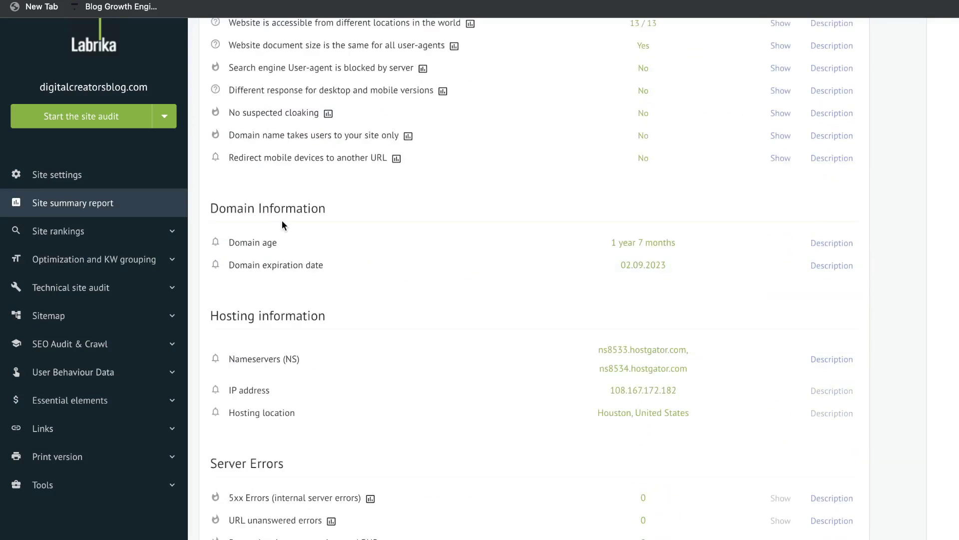
scroll(321, 242, down, 2)
scroll(325, 235, down, 3)
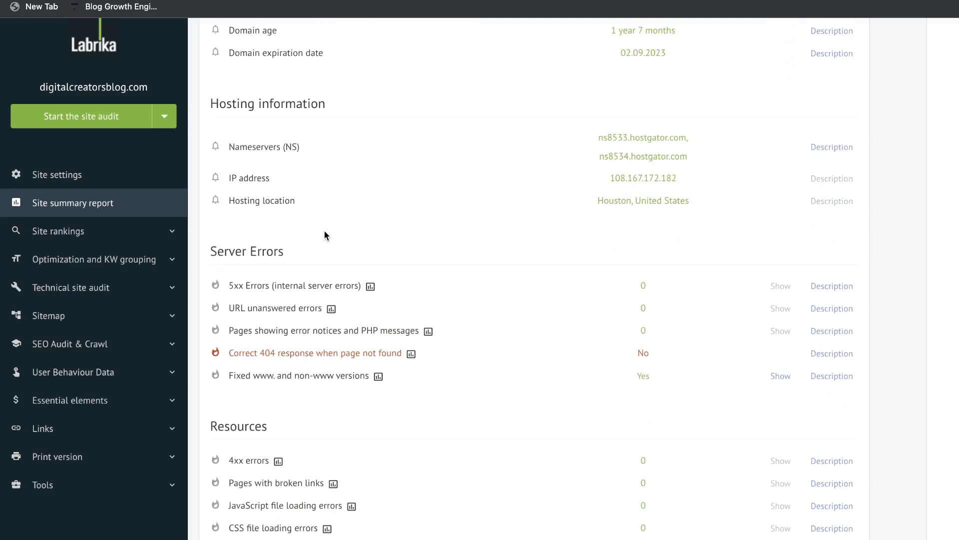
Step: Read the description of the "Correct 404 response when page not found" issue under Server Errors
double_click(267, 213)
scroll(267, 208, down, 1)
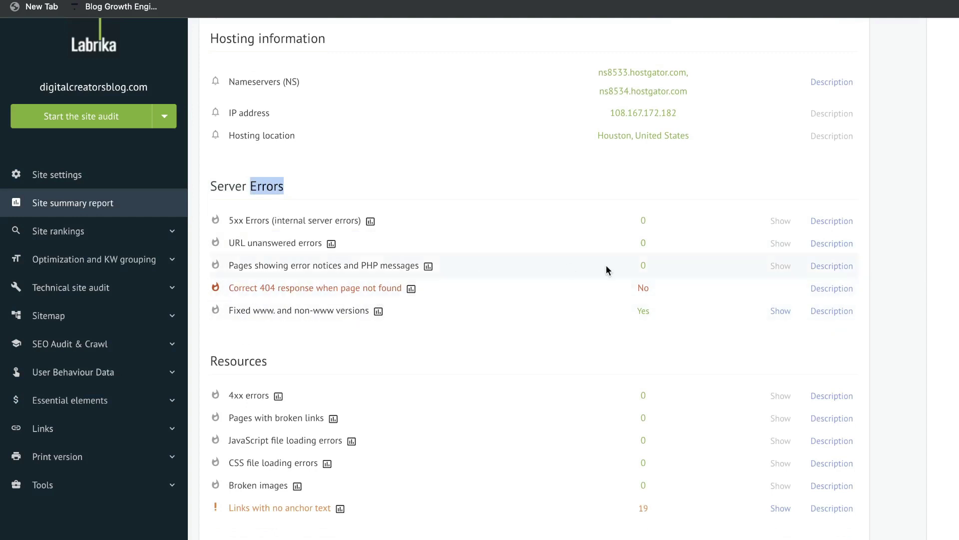
click(822, 290)
scroll(822, 291, down, 1)
triple_click(653, 283)
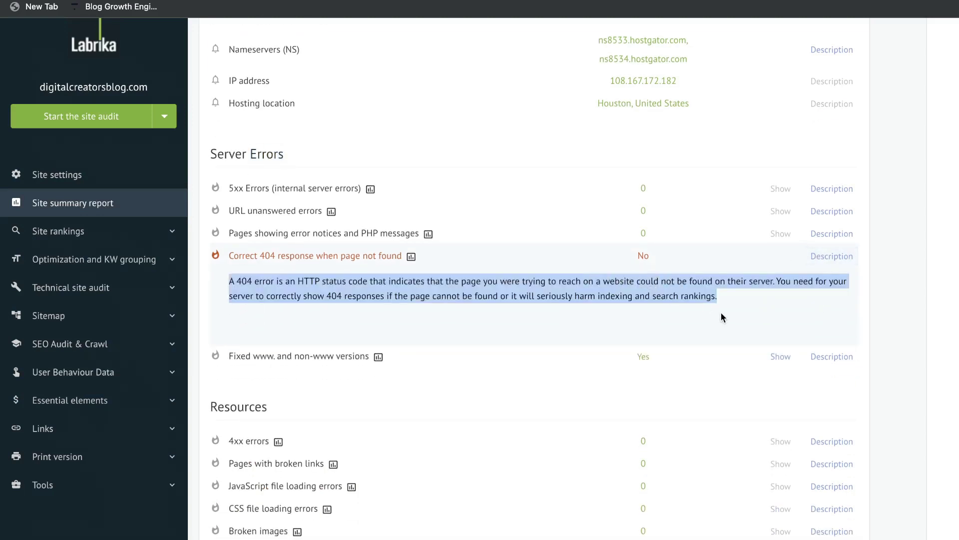
Step: Examine the Sitemap.xml, HTML Errors, Images and Google PageSpeed Insights results in the technical audit
scroll(720, 317, down, 15)
drag(230, 206, 503, 214)
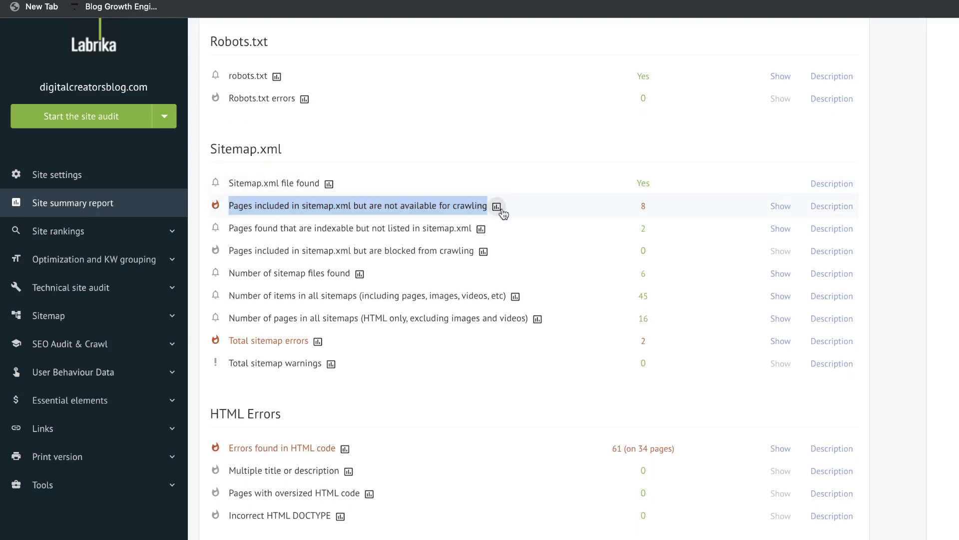
scroll(537, 268, down, 3)
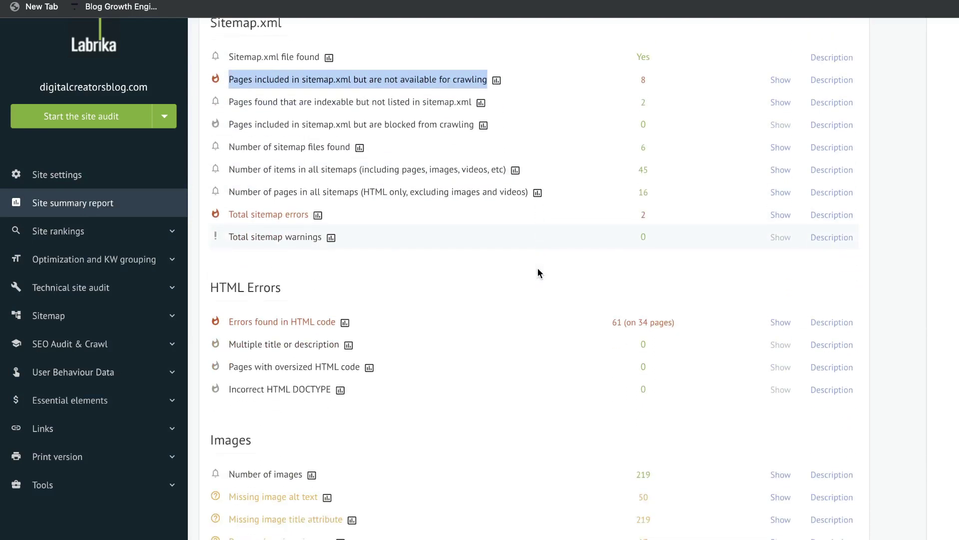
scroll(254, 305, down, 4)
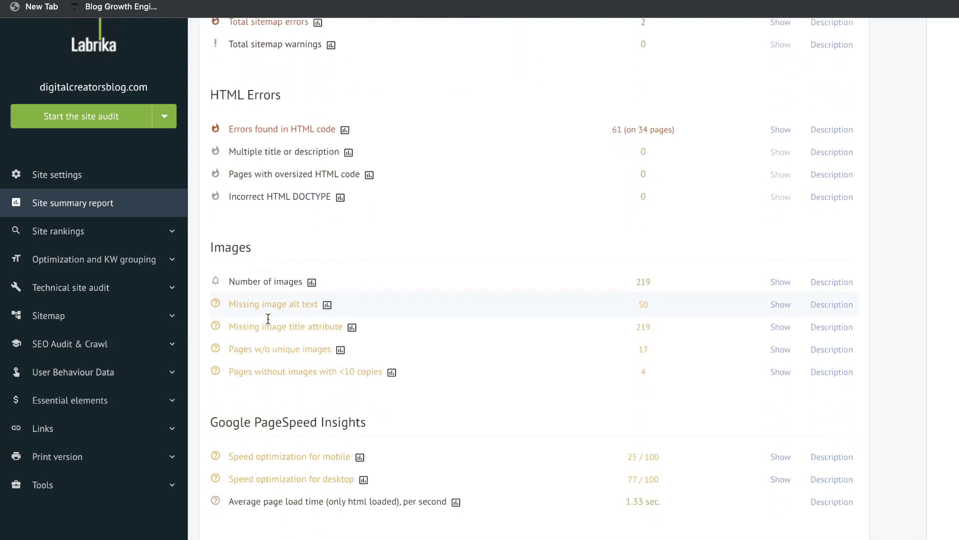
scroll(291, 312, down, 1)
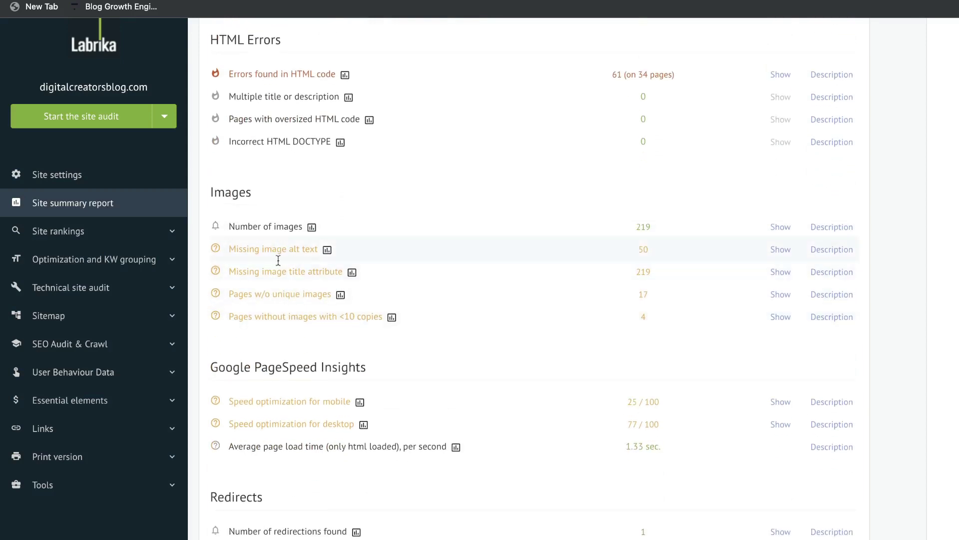
scroll(305, 250, down, 7)
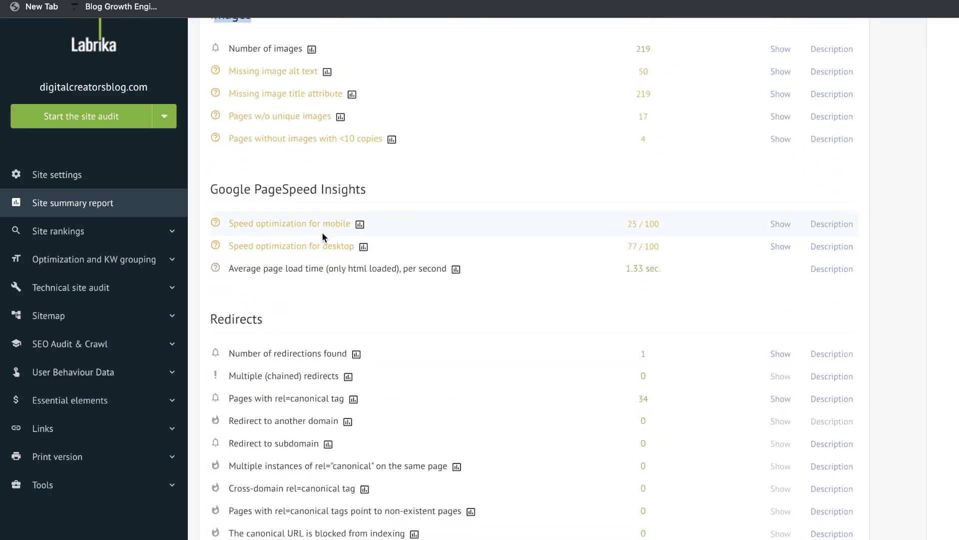
Step: Review the SEO Audit section's summary of critical errors, other errors, warnings and notices
scroll(322, 232, down, 7)
triple_click(341, 173)
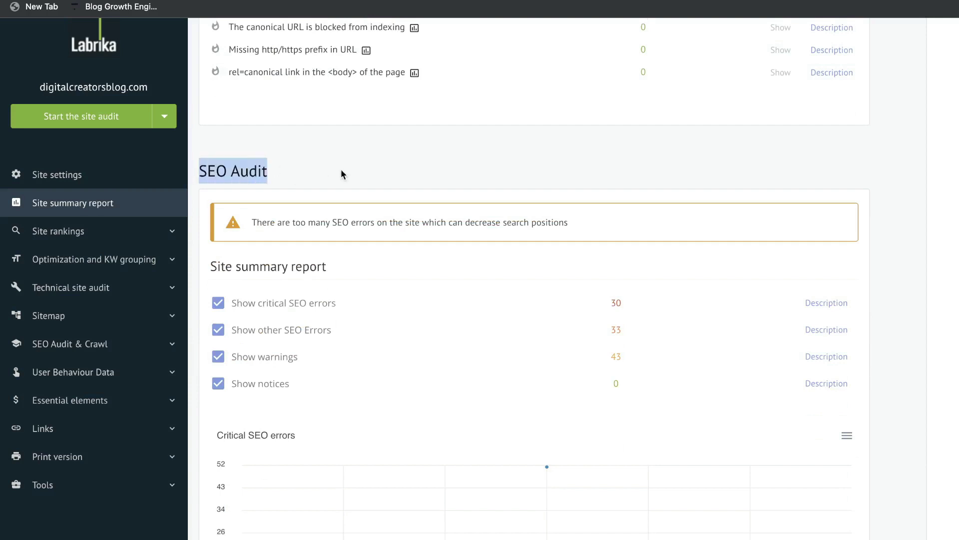
scroll(358, 283, down, 1)
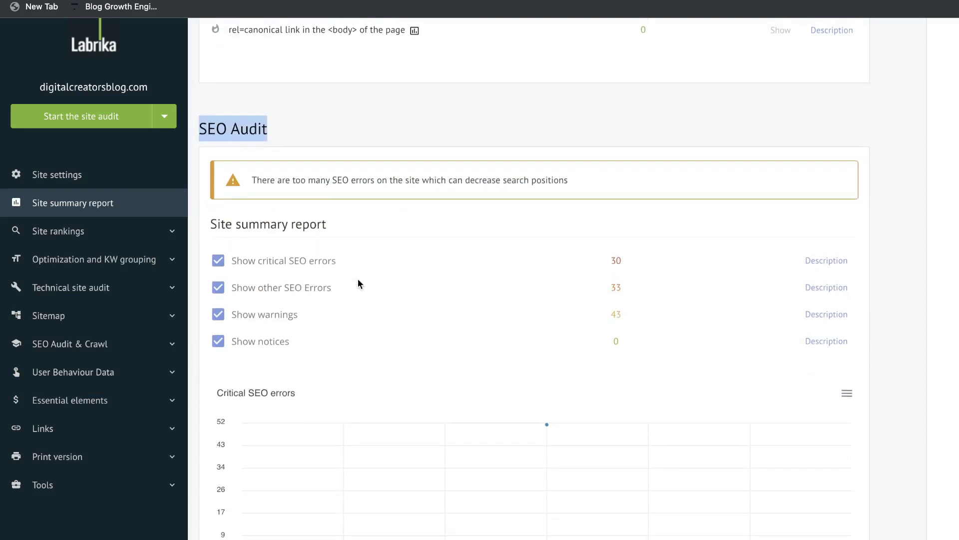
scroll(359, 284, down, 1)
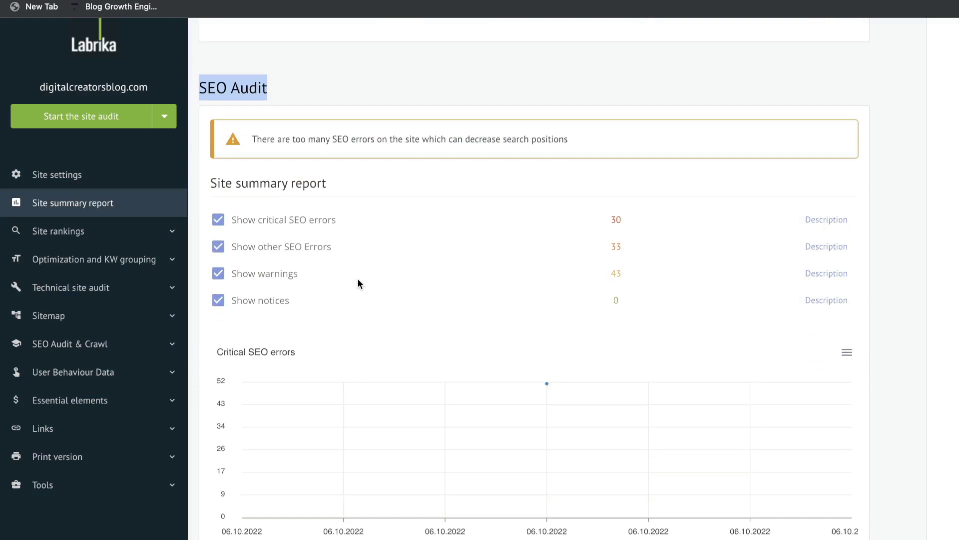
scroll(358, 281, down, 1)
scroll(545, 216, down, 1)
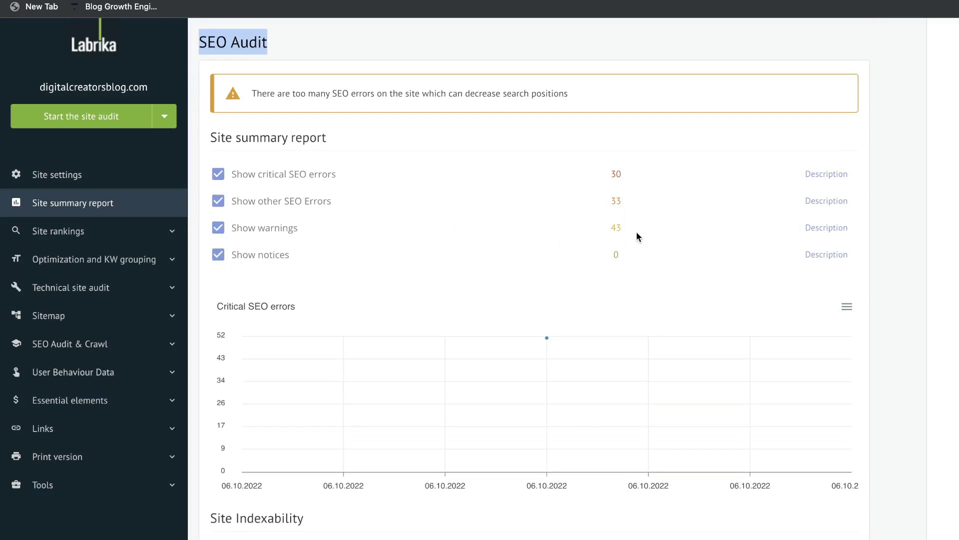
Step: Check the Critical SEO errors in HTML and view the list of pages with a missing h1, closing it when finished
scroll(636, 230, down, 12)
scroll(635, 231, up, 6)
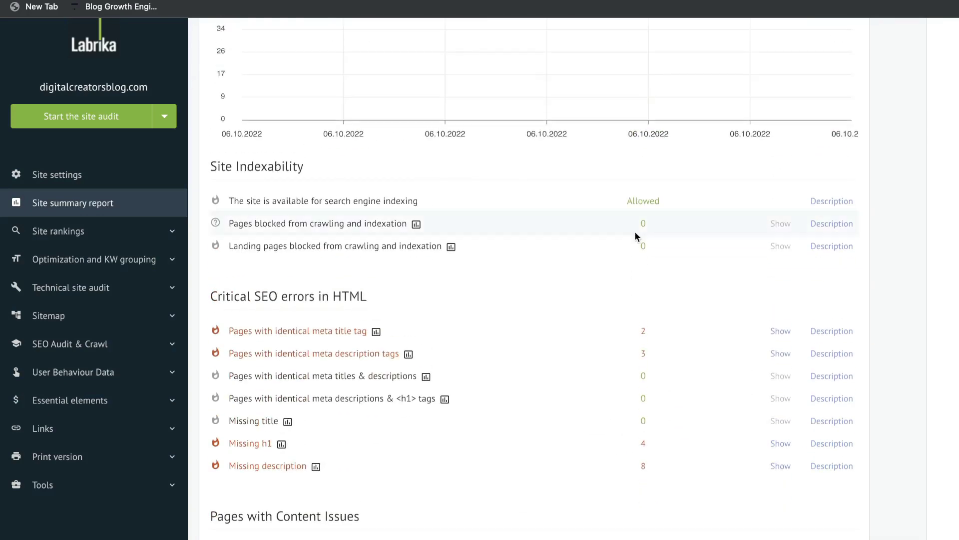
scroll(635, 231, down, 4)
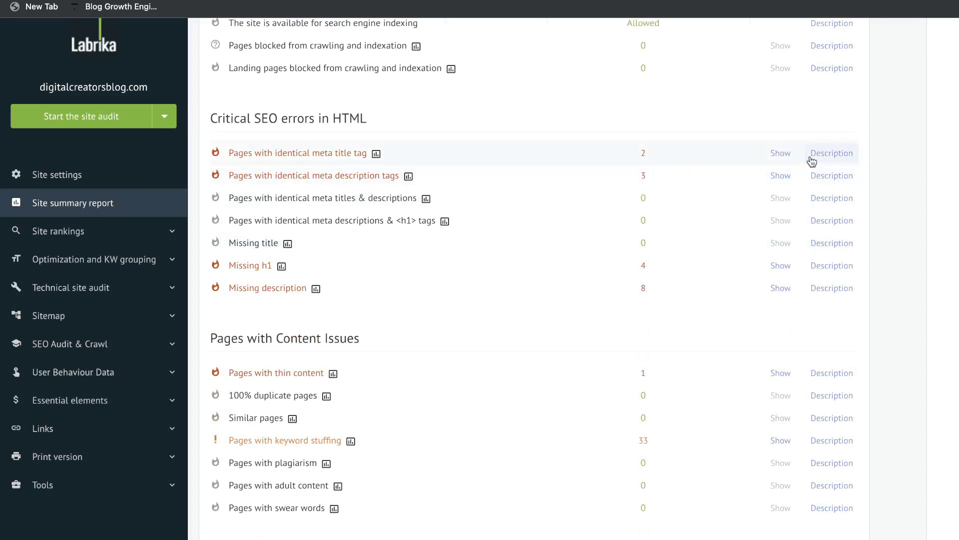
scroll(490, 186, down, 1)
scroll(806, 270, up, 1)
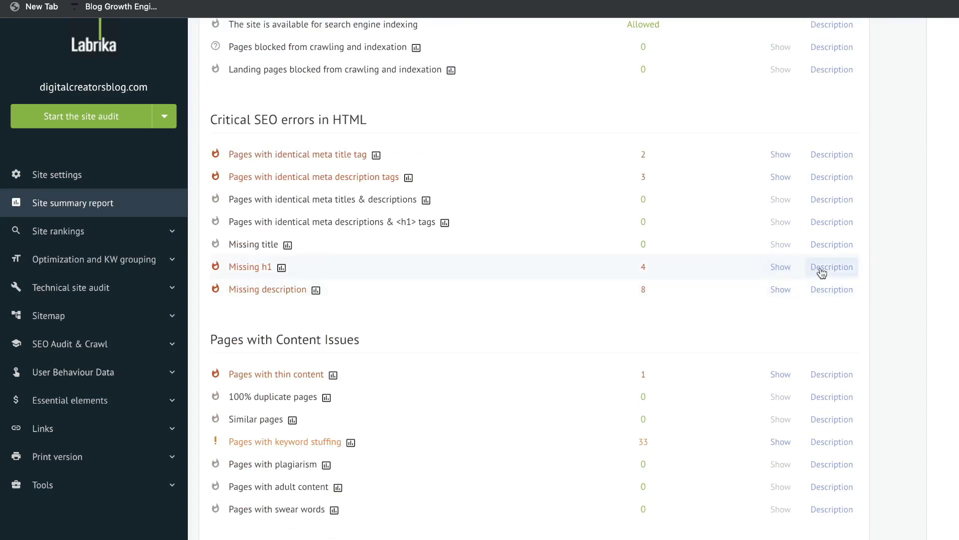
click(784, 268)
scroll(572, 283, down, 4)
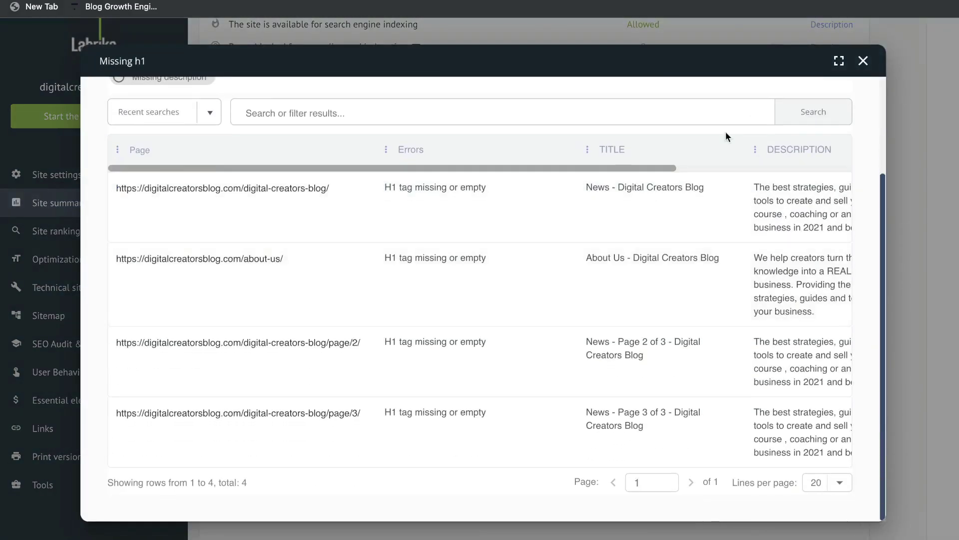
click(863, 61)
Step: Examine the Optimization Tool section for Google United States (Desktop) and read the description of keyword groups without a landing page
scroll(322, 177, down, 10)
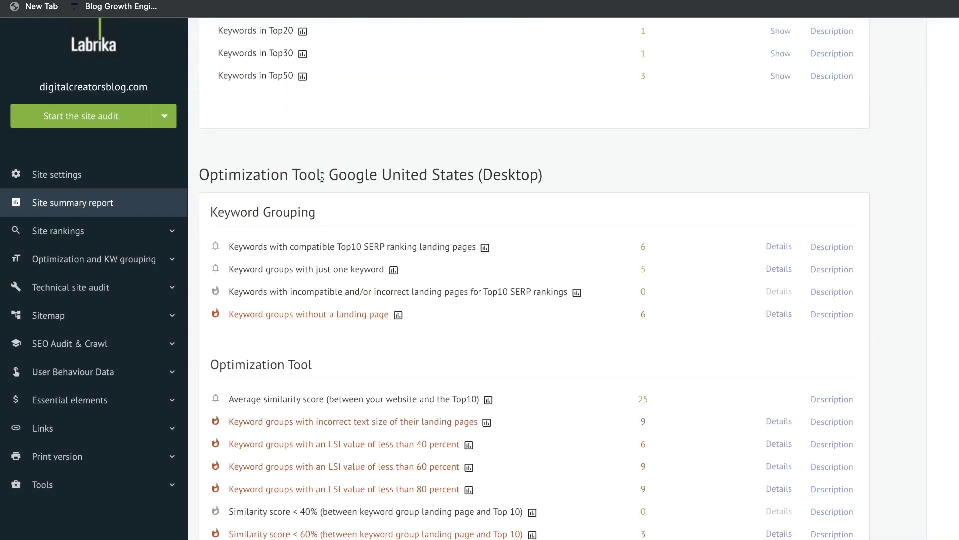
drag(322, 176, 192, 178)
scroll(371, 191, down, 2)
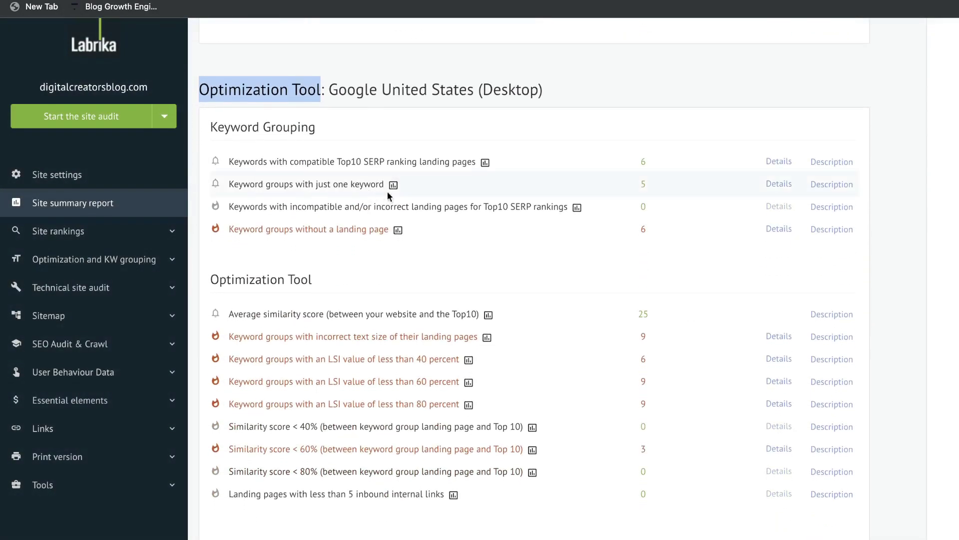
scroll(388, 196, down, 1)
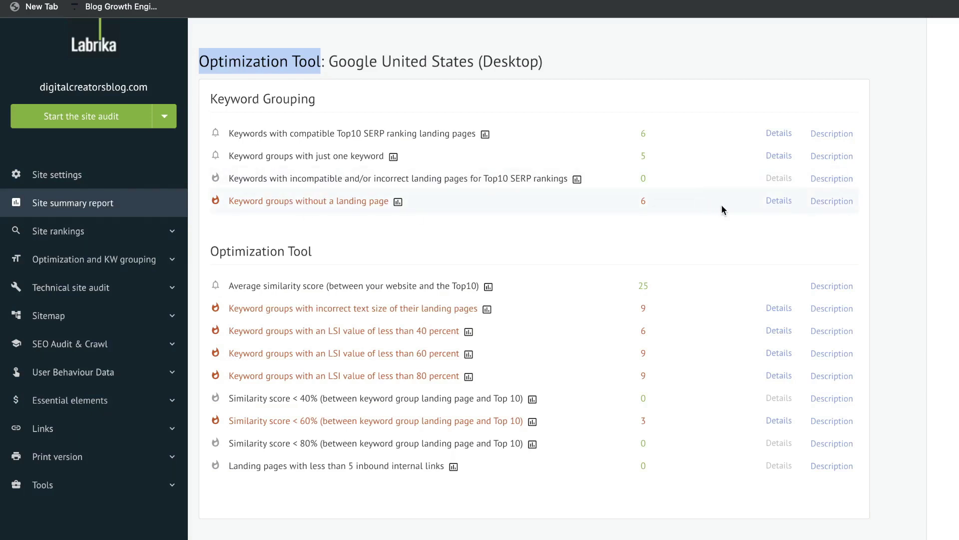
click(785, 200)
drag(211, 326, 342, 327)
scroll(306, 390, down, 2)
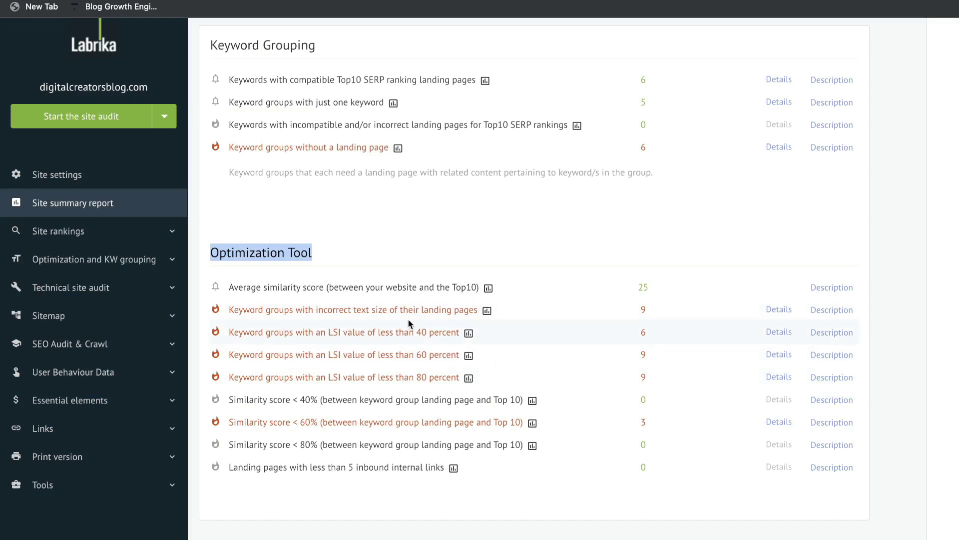
Step: Open the details of keyword groups with incorrect landing page text size and review the listed pages' optimization scores
click(777, 309)
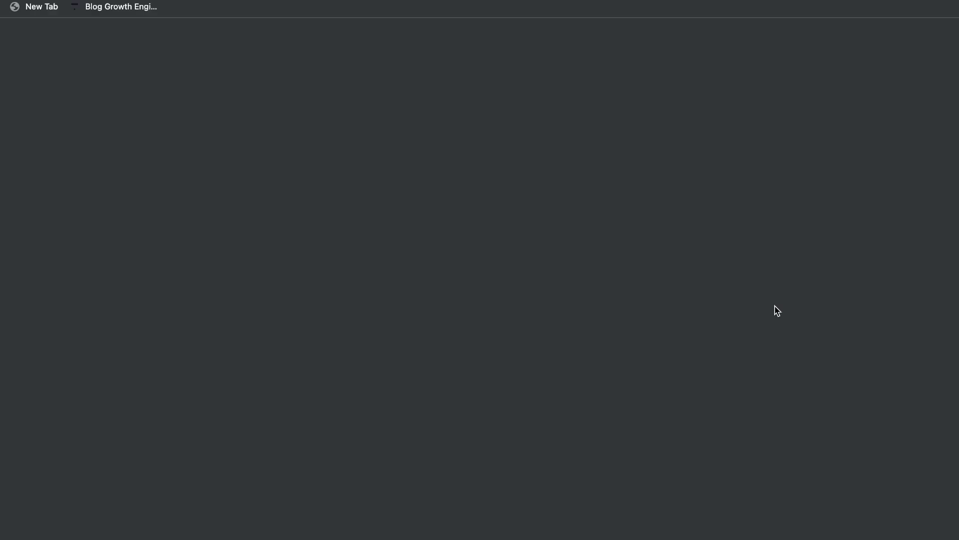
scroll(685, 245, down, 1)
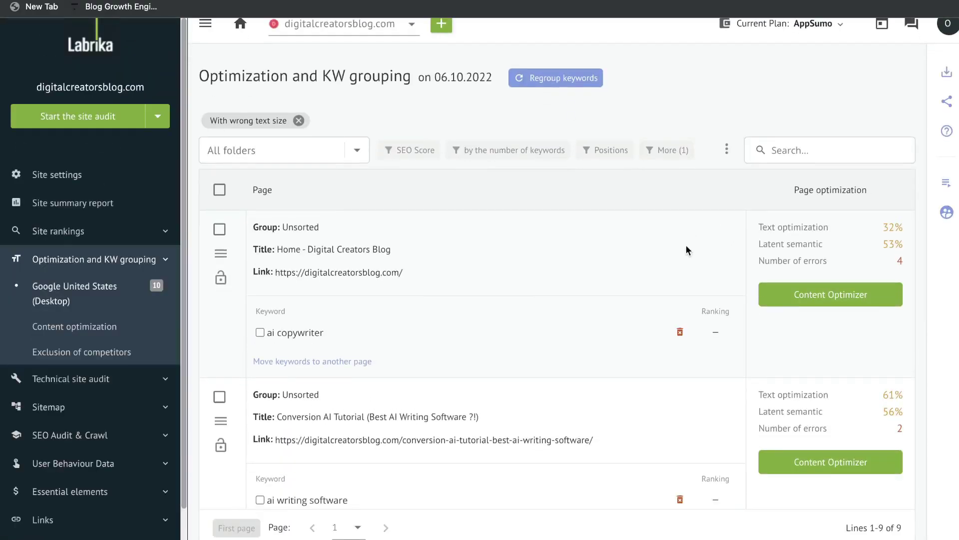
scroll(553, 299, down, 1)
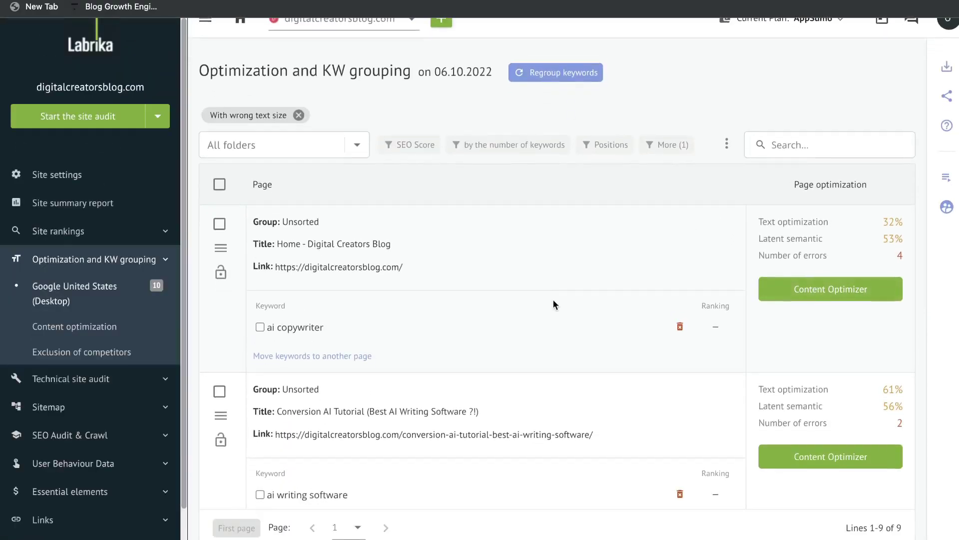
scroll(705, 300, down, 1)
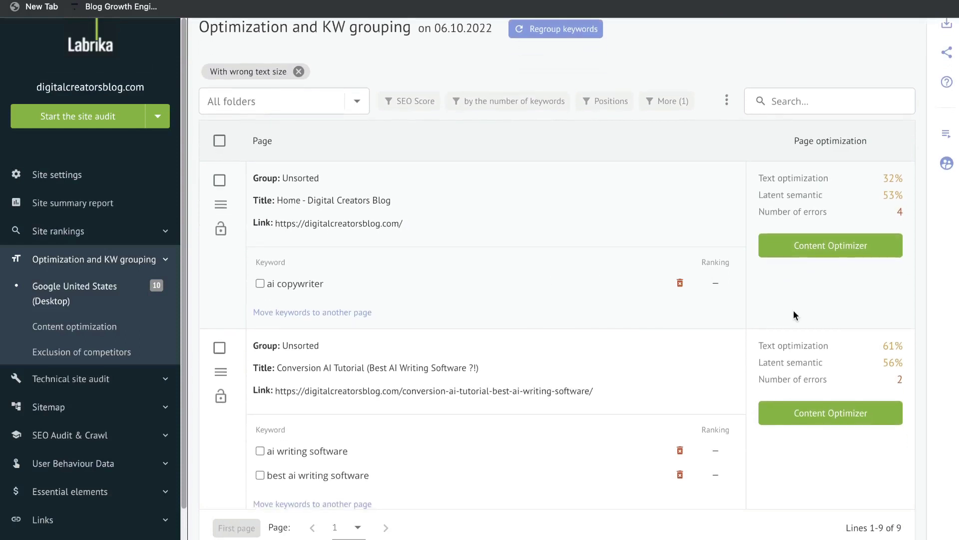
scroll(540, 248, up, 1)
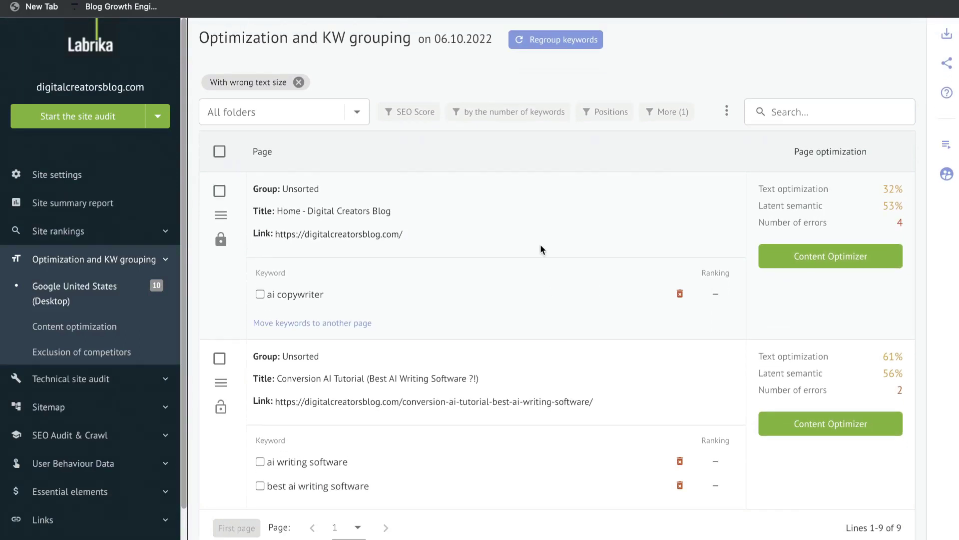
Step: Open the Content Optimizer for the Home - Digital Creators Blog page and examine its scores, title, description, H1 and body recommendations
click(824, 257)
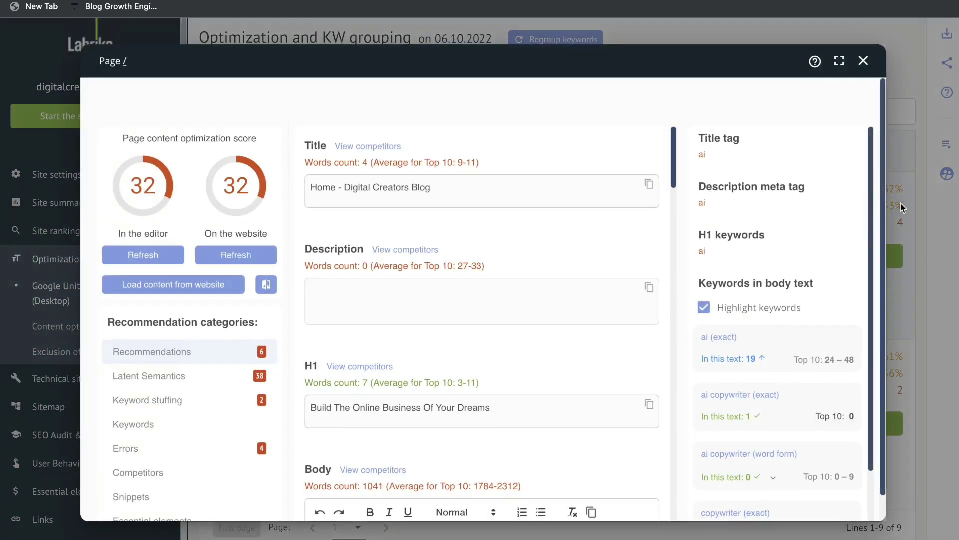
scroll(595, 226, down, 2)
scroll(404, 233, down, 1)
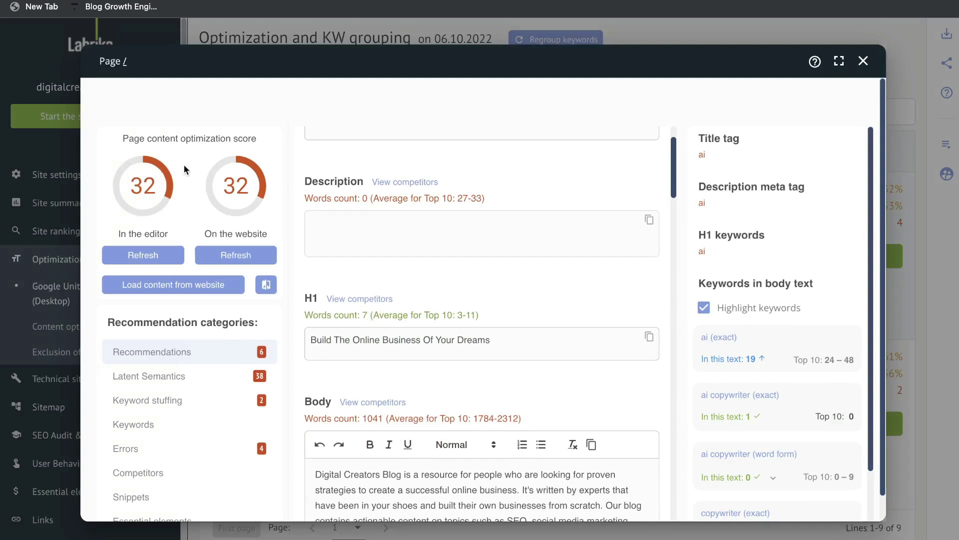
scroll(237, 216, down, 1)
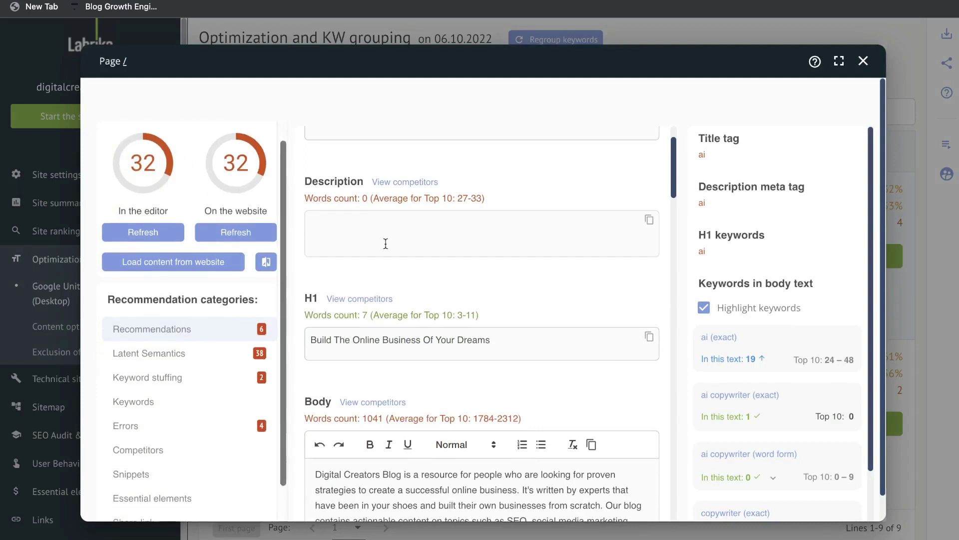
scroll(385, 246, up, 3)
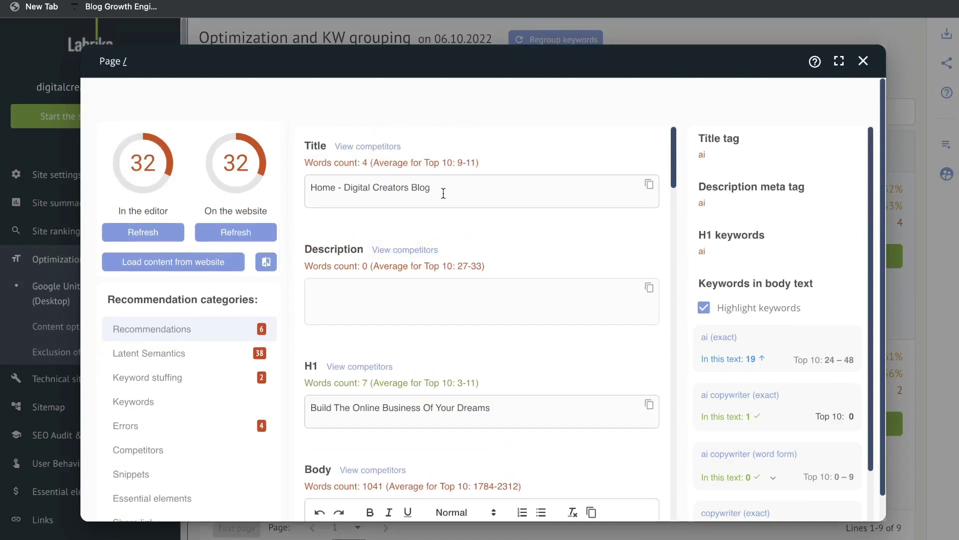
drag(442, 190, 308, 189)
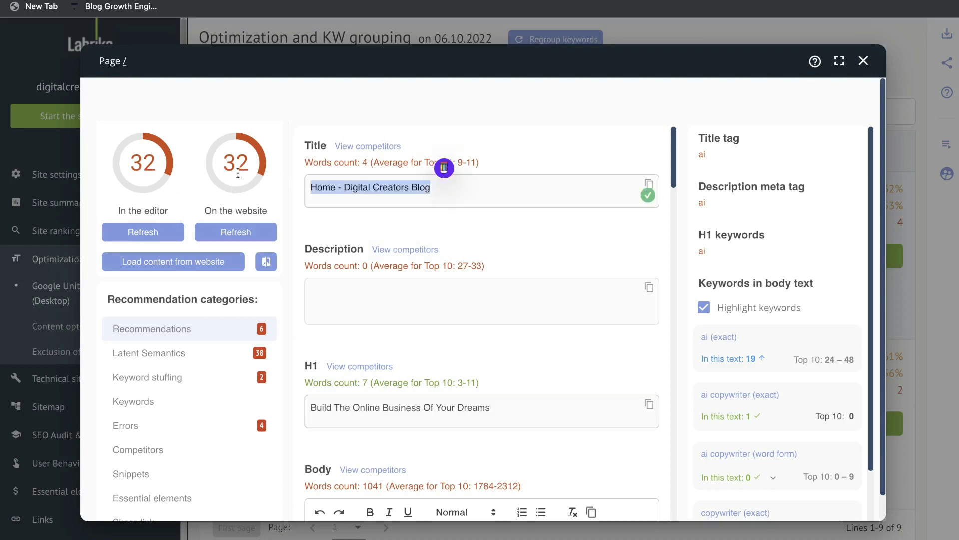
scroll(462, 265, down, 1)
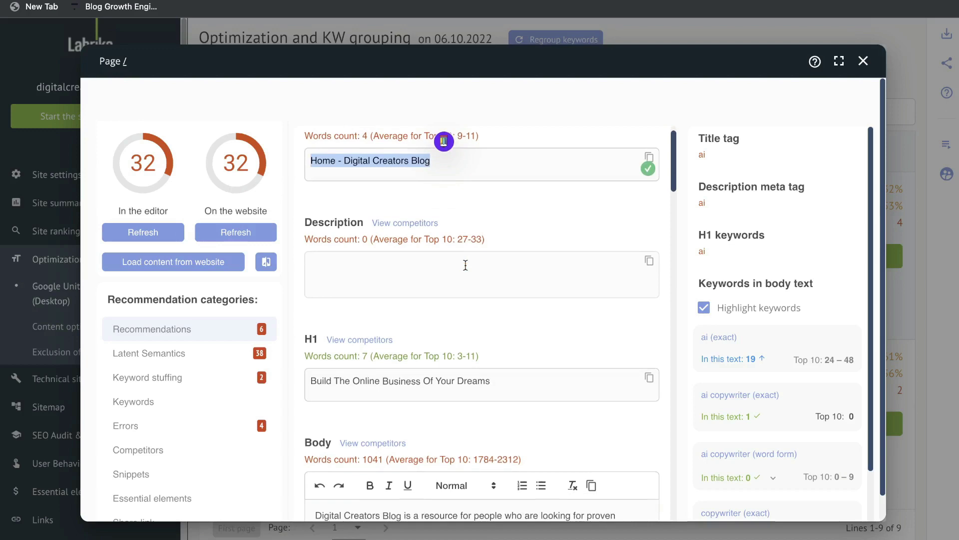
scroll(465, 265, up, 1)
scroll(557, 259, down, 4)
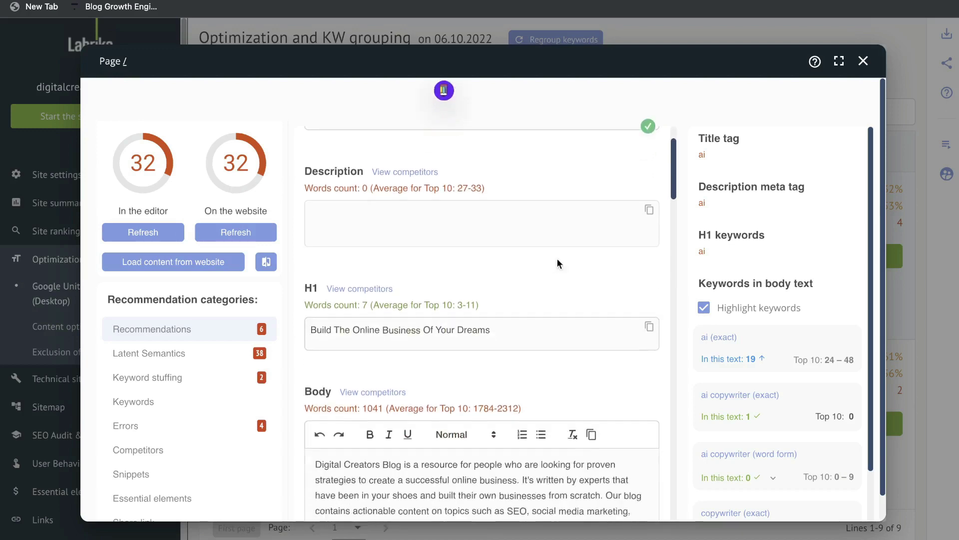
scroll(556, 259, up, 4)
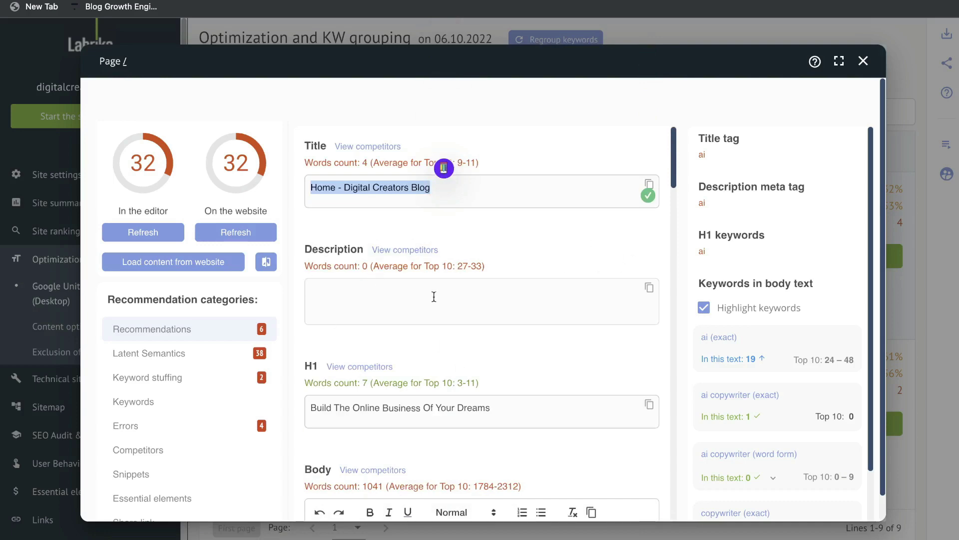
Step: Compare the home page's Latent Semantics and Recommendations categories, closing its Content Optimizer when finished
click(175, 355)
click(186, 329)
click(184, 355)
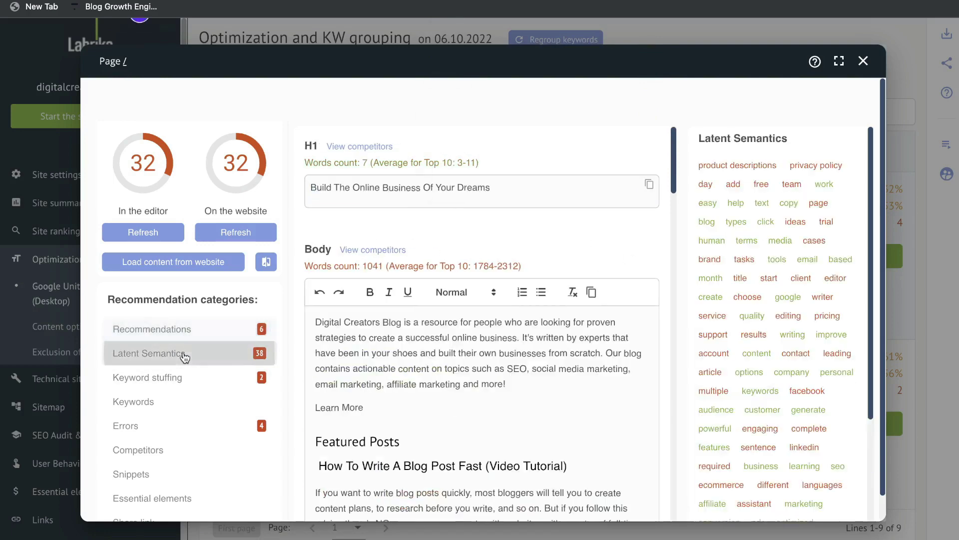
click(180, 330)
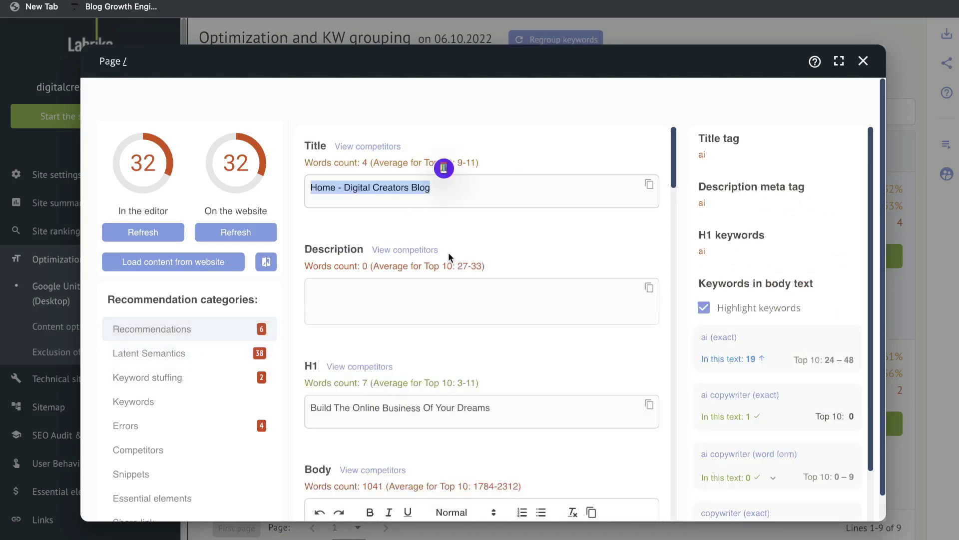
click(864, 61)
Step: Open the Content Optimizer for the Conversion AI Tutorial page and examine its title, description, H1 and body word count against the Top 10
scroll(668, 211, down, 1)
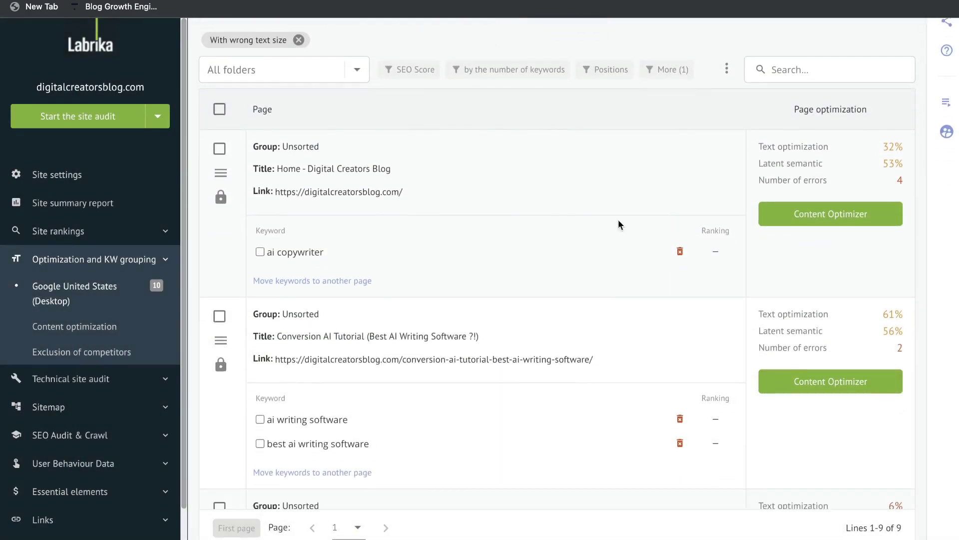
click(780, 381)
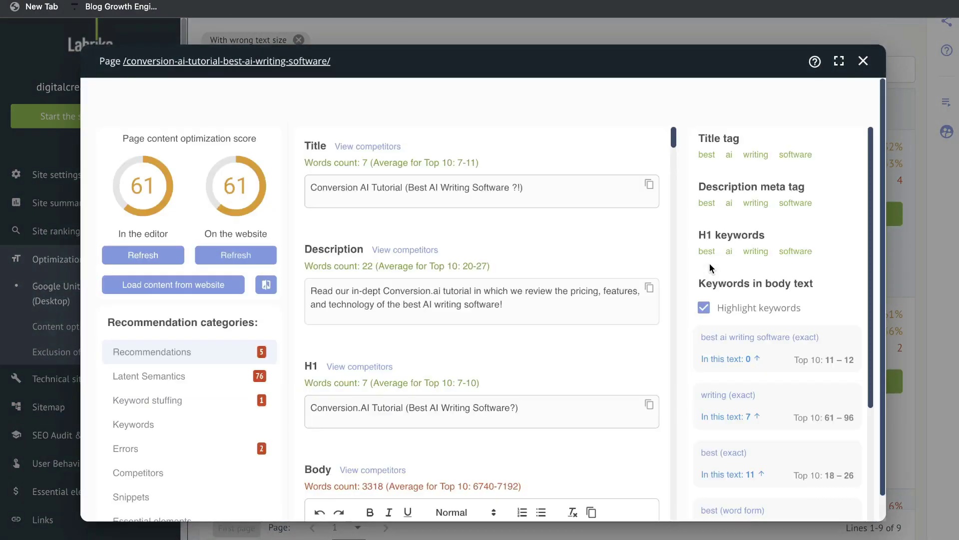
scroll(469, 214, down, 2)
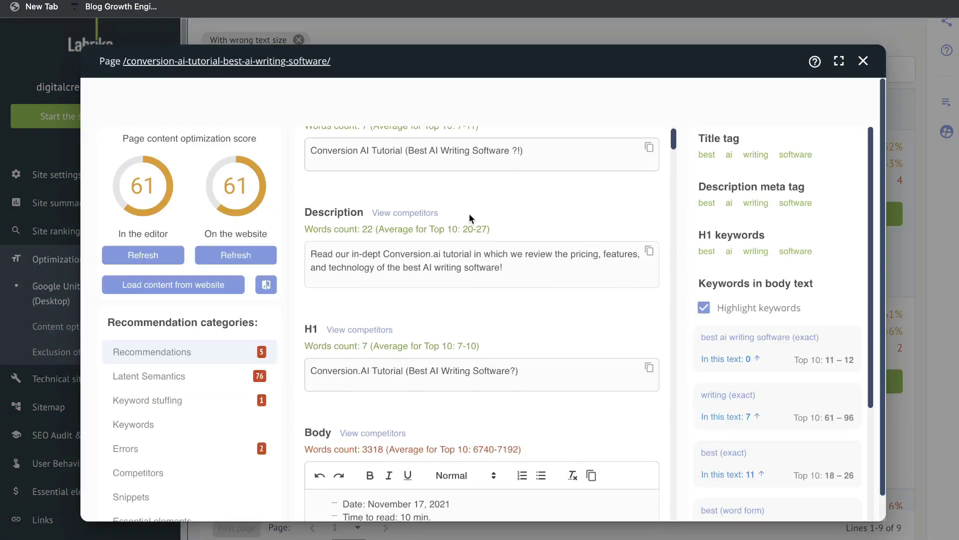
scroll(469, 214, up, 2)
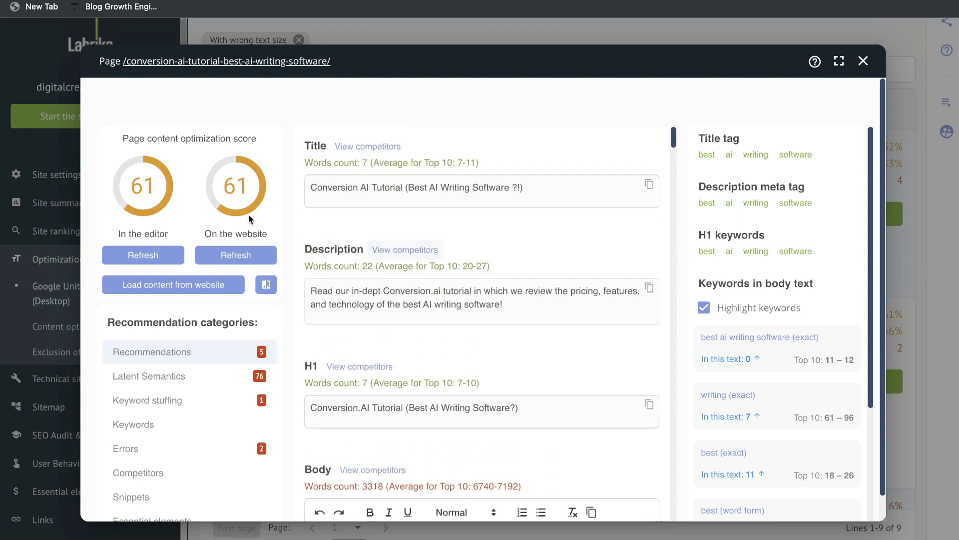
scroll(242, 299, down, 2)
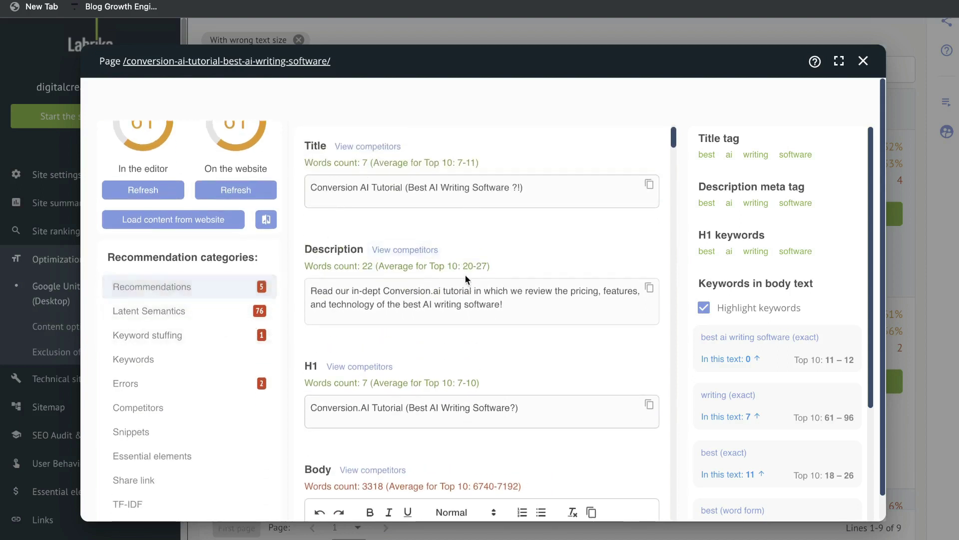
scroll(445, 351, down, 5)
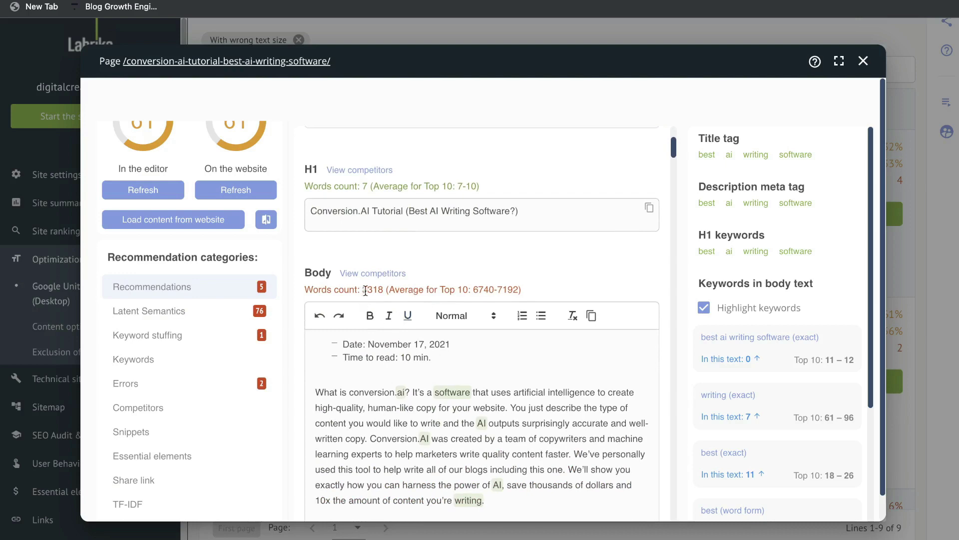
drag(363, 290, 405, 291)
scroll(405, 290, down, 10)
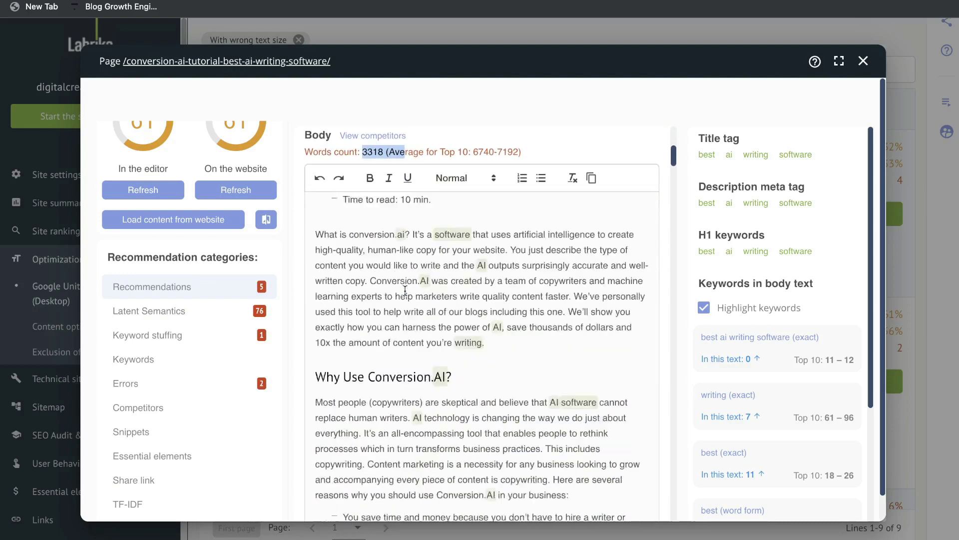
scroll(405, 291, down, 3)
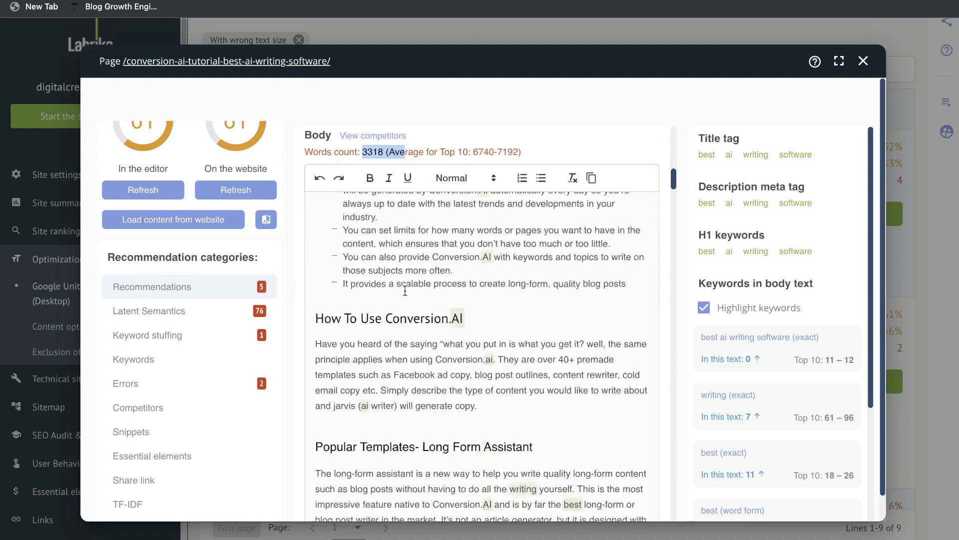
scroll(405, 292, up, 15)
scroll(405, 294, down, 2)
Step: View the Latent Semantics terms for the Conversion AI Tutorial page and compare them with its body text
click(149, 311)
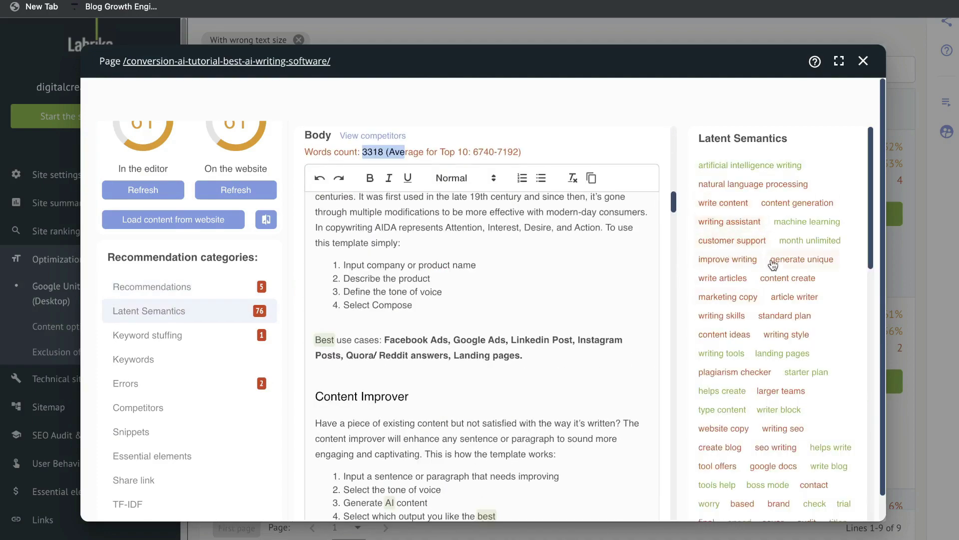
scroll(558, 279, up, 10)
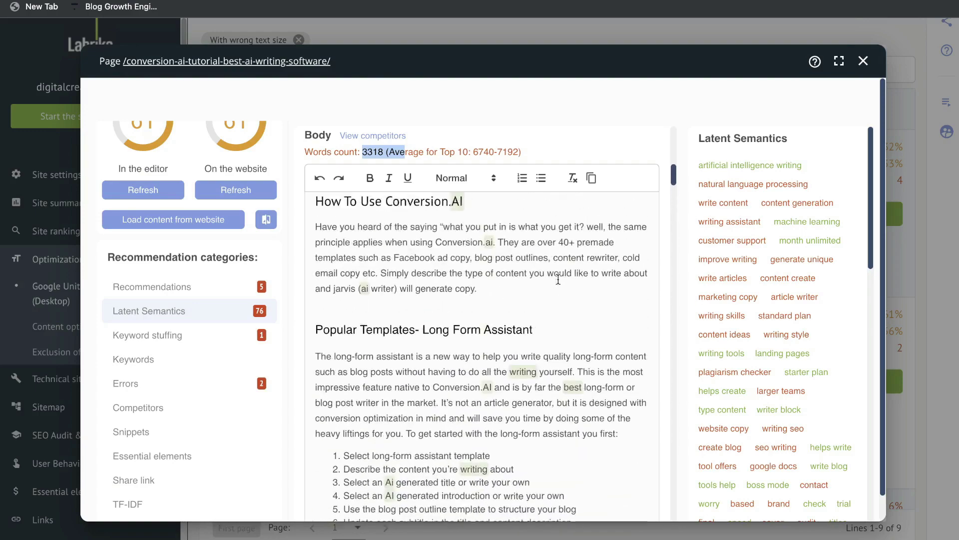
scroll(558, 279, up, 10)
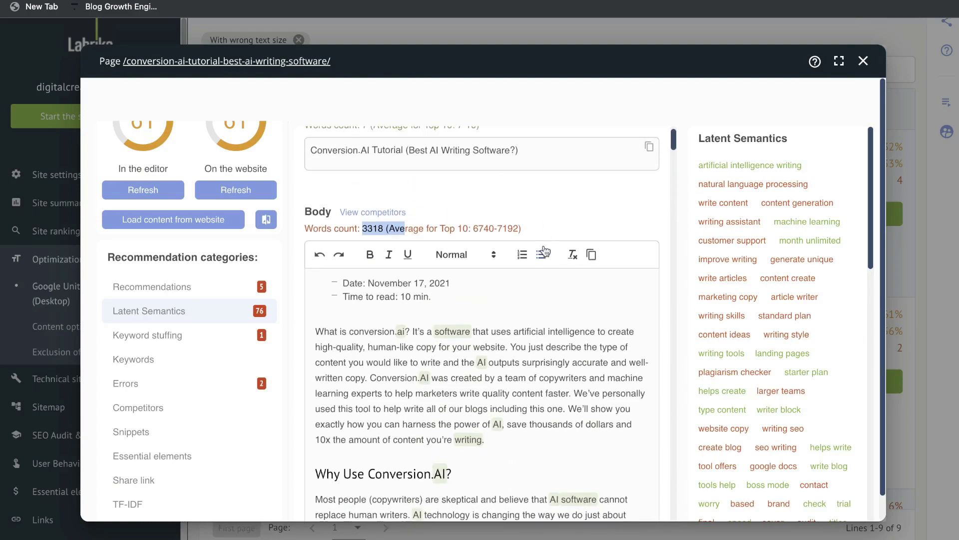
scroll(734, 256, down, 2)
scroll(735, 256, up, 2)
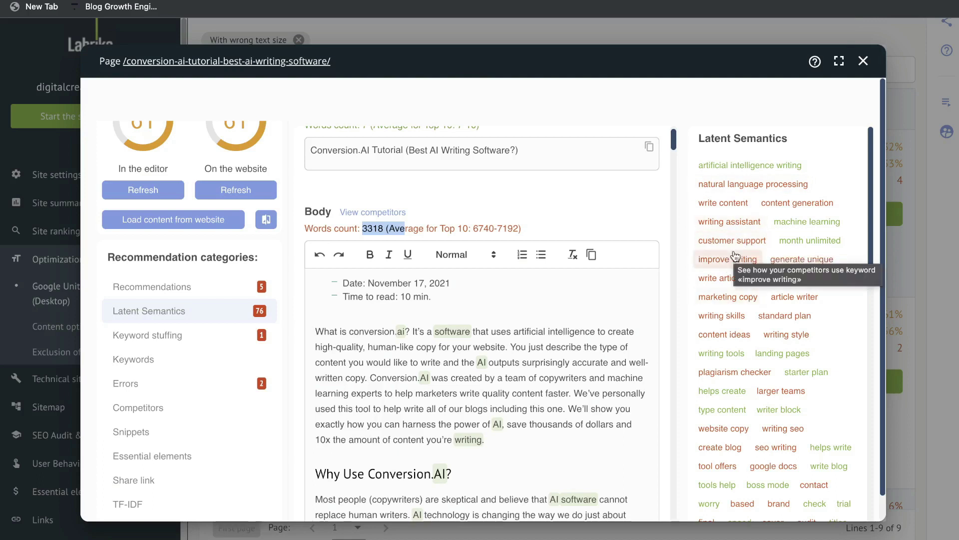
Step: Check the Keyword stuffing, Errors and Keywords categories for the Conversion AI Tutorial page
click(175, 335)
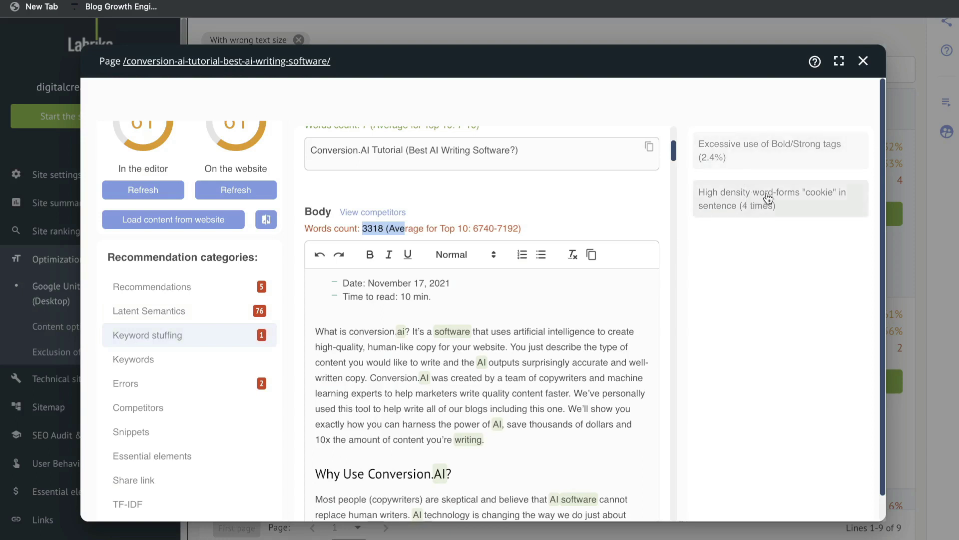
click(209, 388)
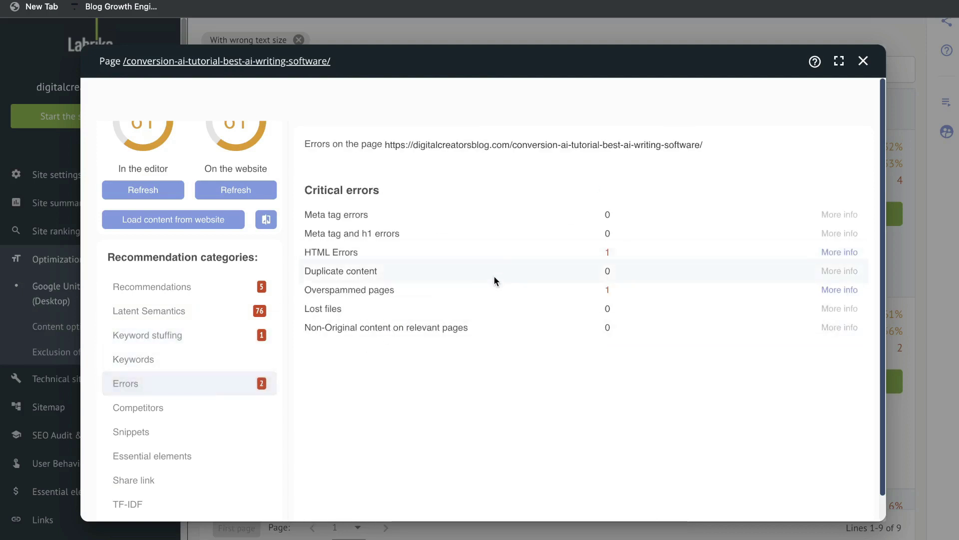
click(173, 358)
scroll(176, 377, down, 1)
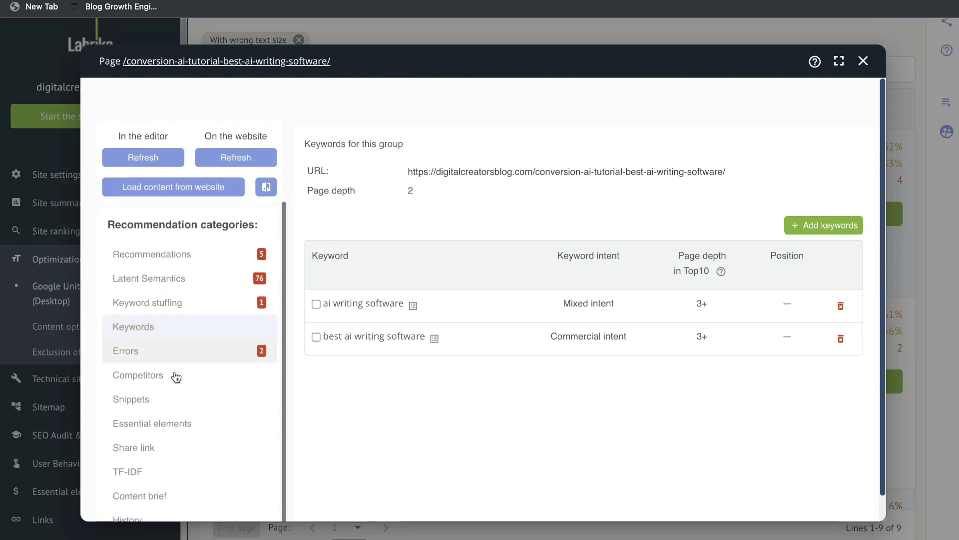
Step: View the tutorial page's Competitors list and Content brief, closing the Content Optimizer when finished
click(171, 397)
click(171, 376)
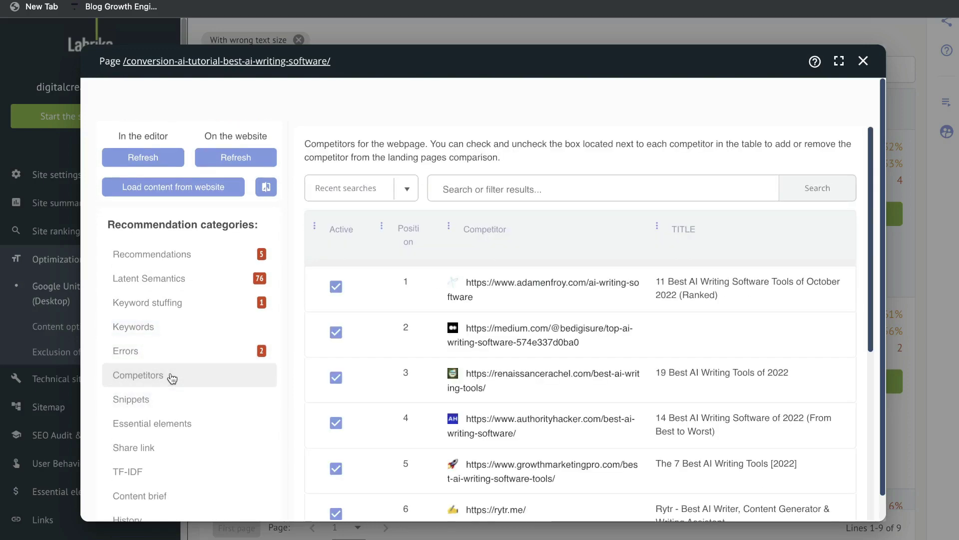
scroll(160, 430, down, 1)
click(146, 473)
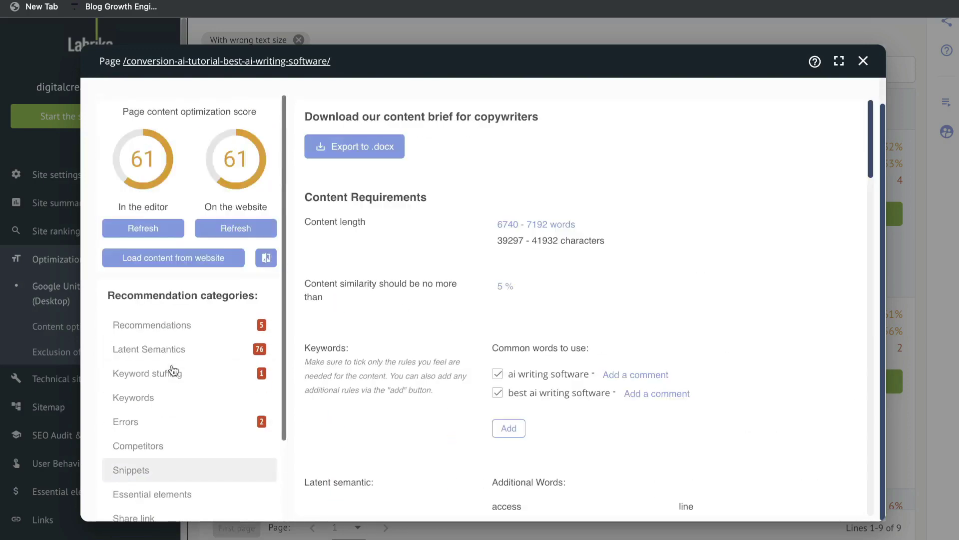
click(863, 60)
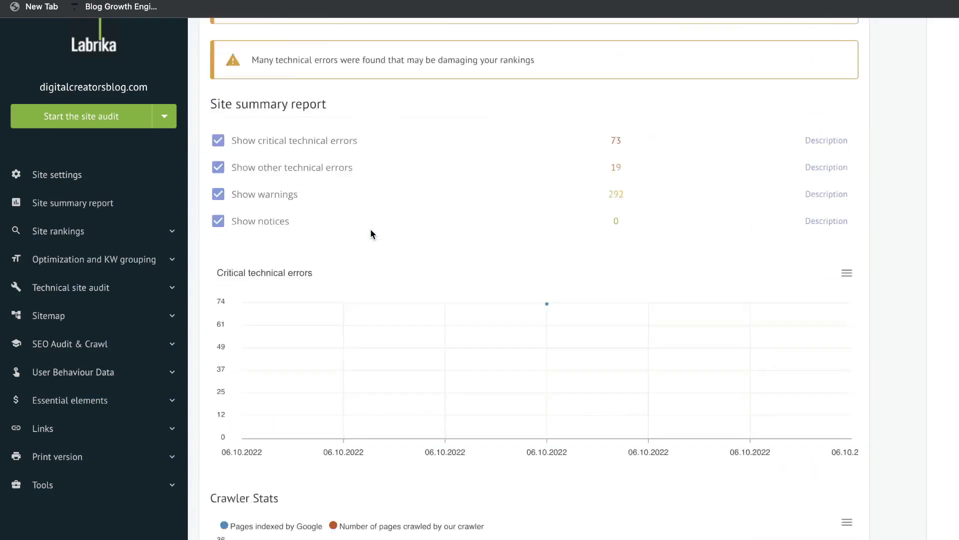
Step: Look back over the site summary report and open the Site rankings report for the tracked keywords
scroll(370, 229, up, 20)
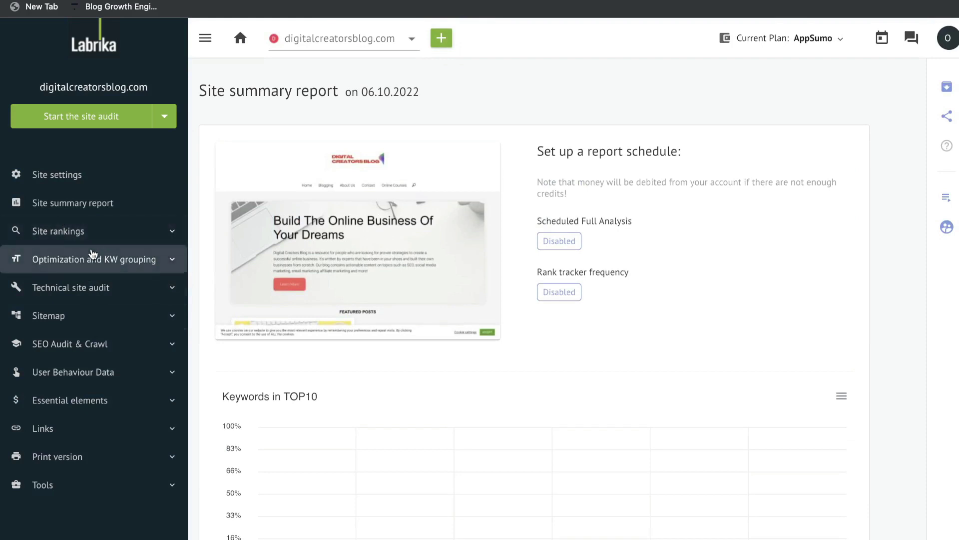
click(98, 235)
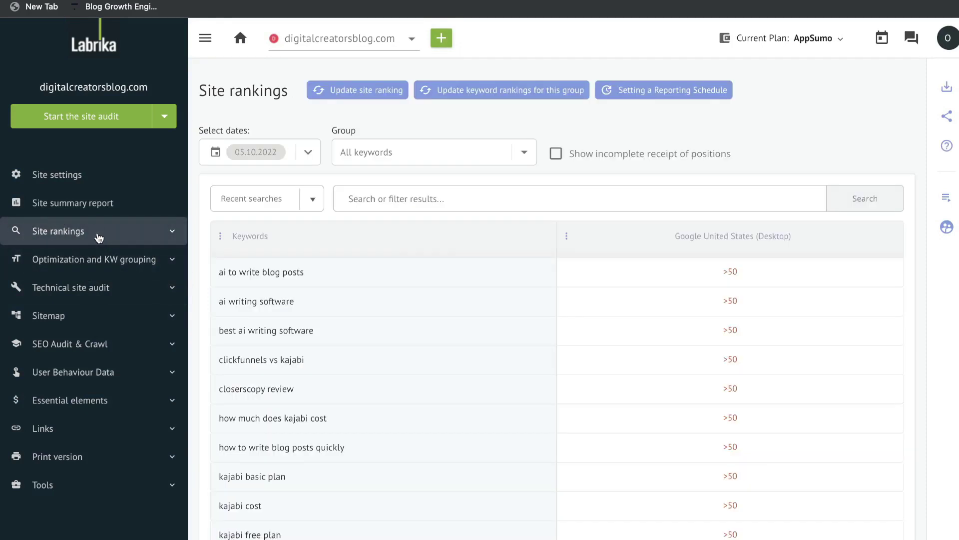
Step: Look through the Site rankings summary of tracked keywords and their Google United States (Desktop) positions
click(98, 235)
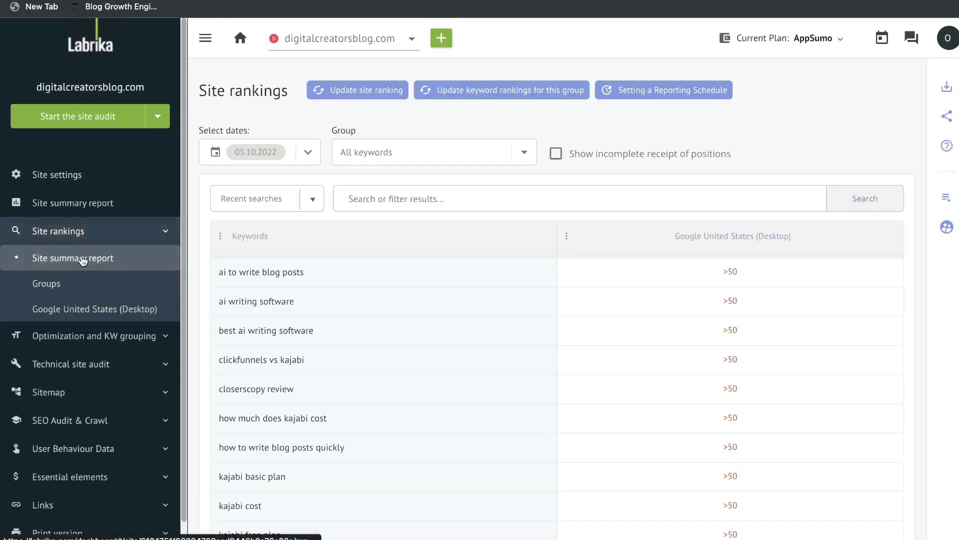
scroll(388, 254, down, 1)
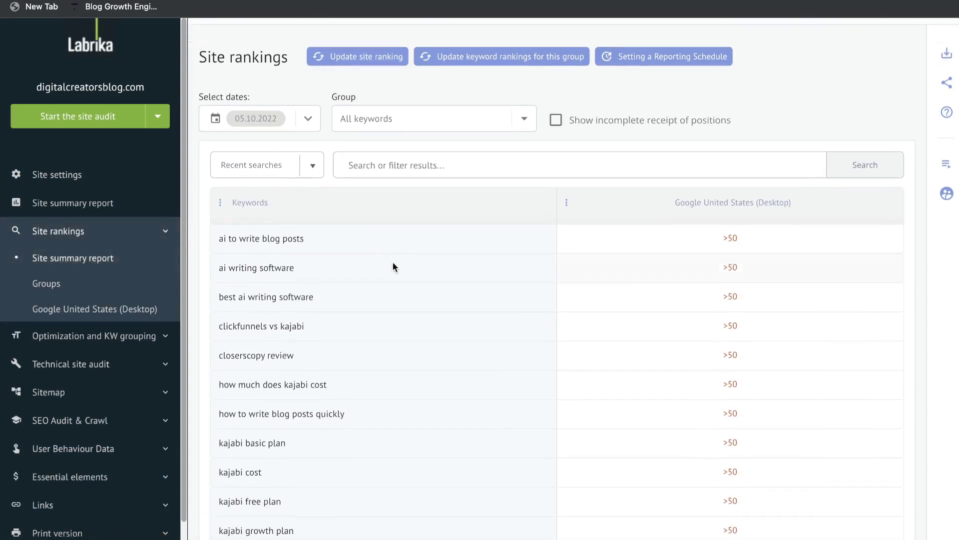
scroll(379, 272, down, 1)
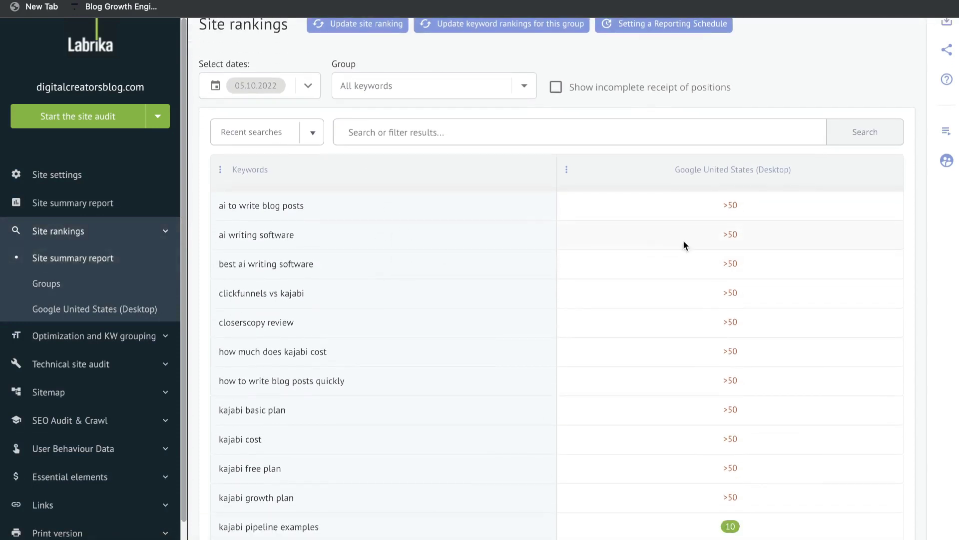
scroll(683, 243, up, 2)
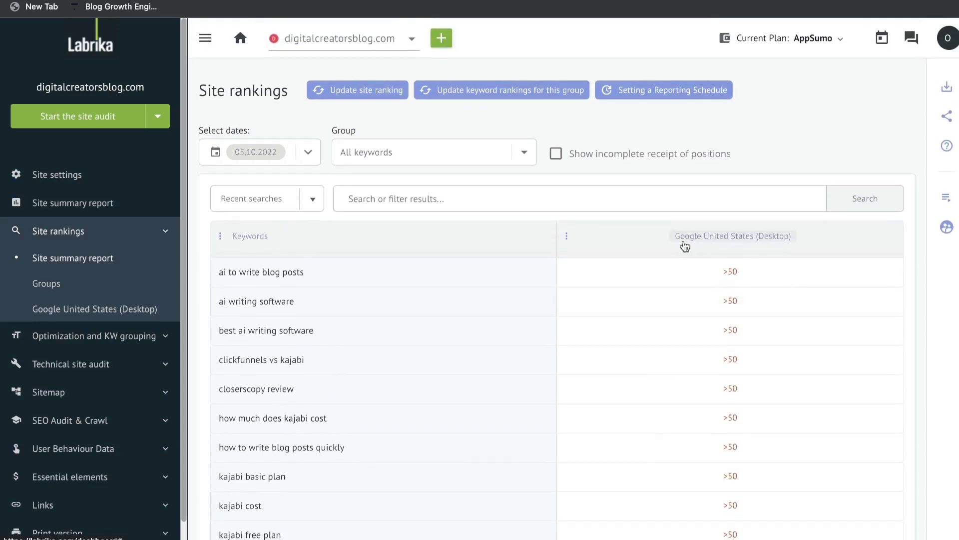
Step: View the Google United States (Desktop) ranking report with its Top5, Top10 and Top50 charts and keyword table
click(684, 246)
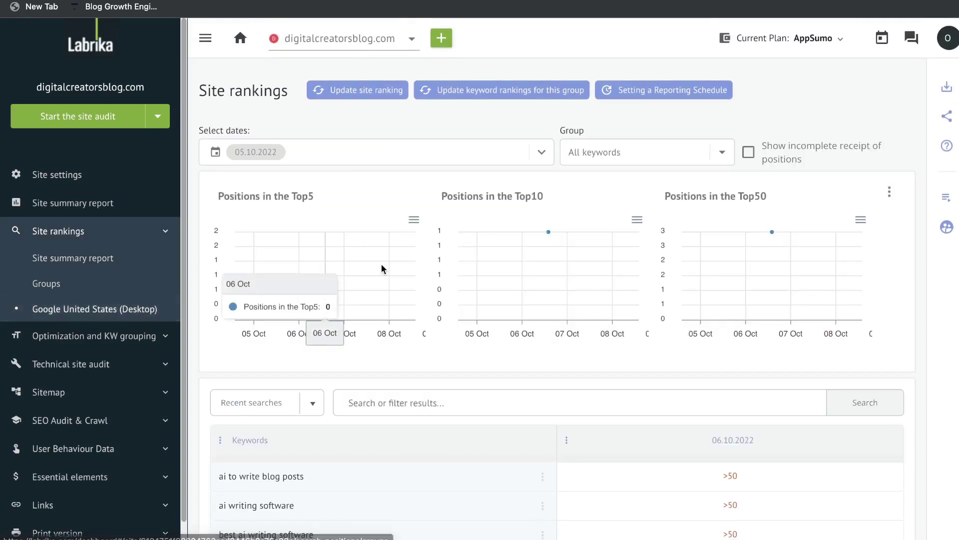
scroll(381, 269, down, 1)
scroll(580, 247, down, 6)
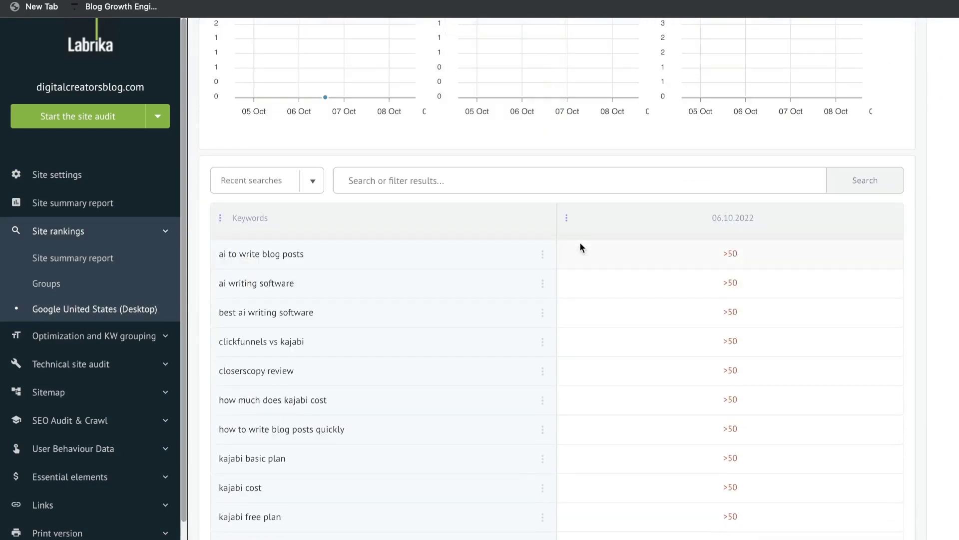
scroll(580, 247, up, 6)
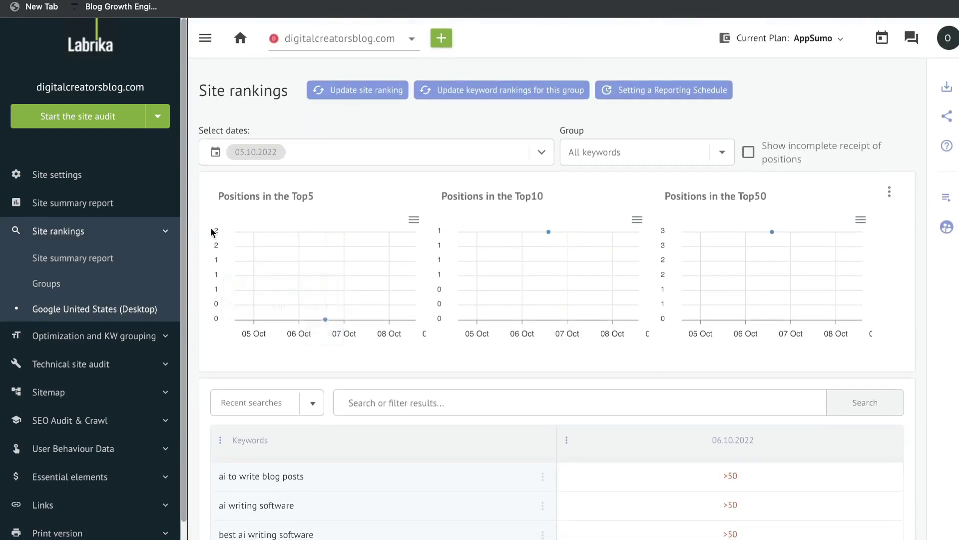
click(165, 232)
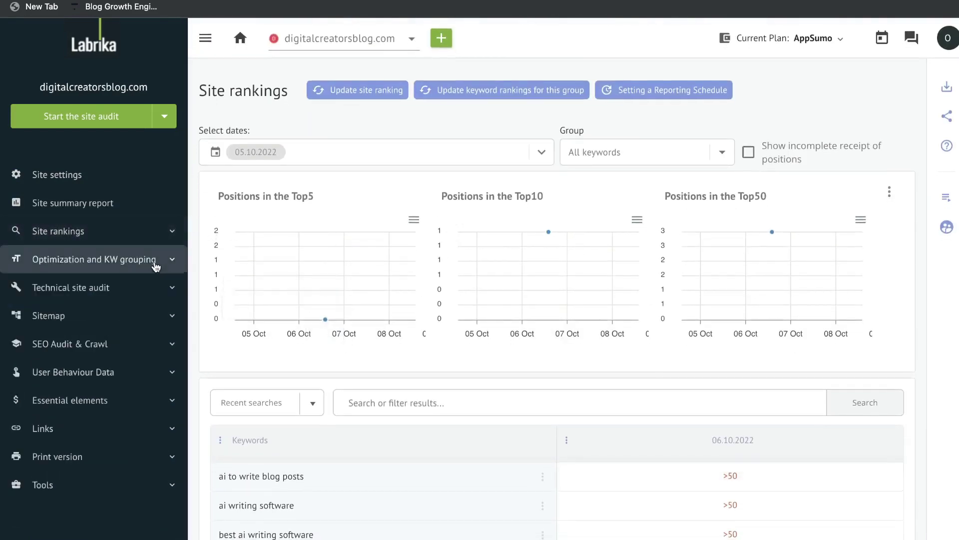
Step: Review the Google United States (Desktop) page and keyword grouping, and check the /digital-creators-blog/ page's scores in the Content Optimizer
click(150, 260)
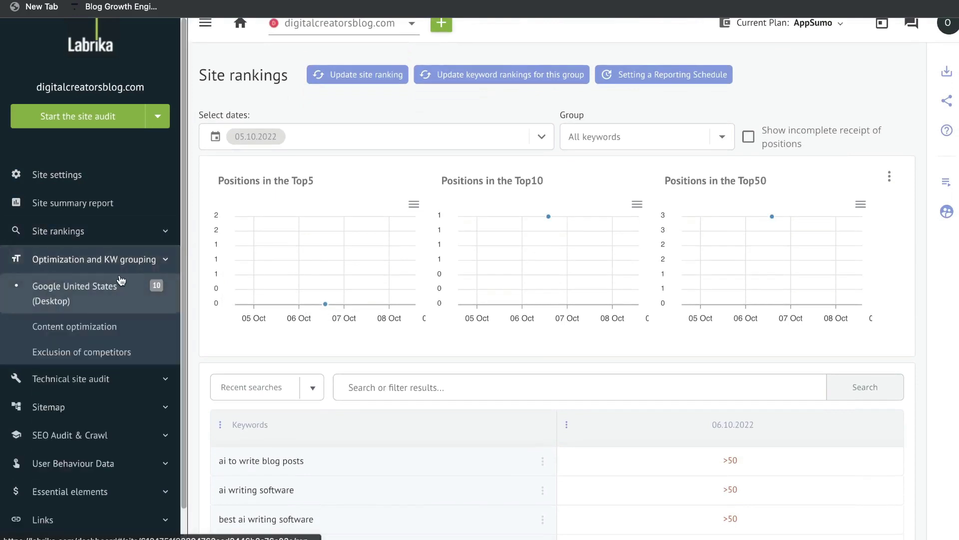
click(120, 303)
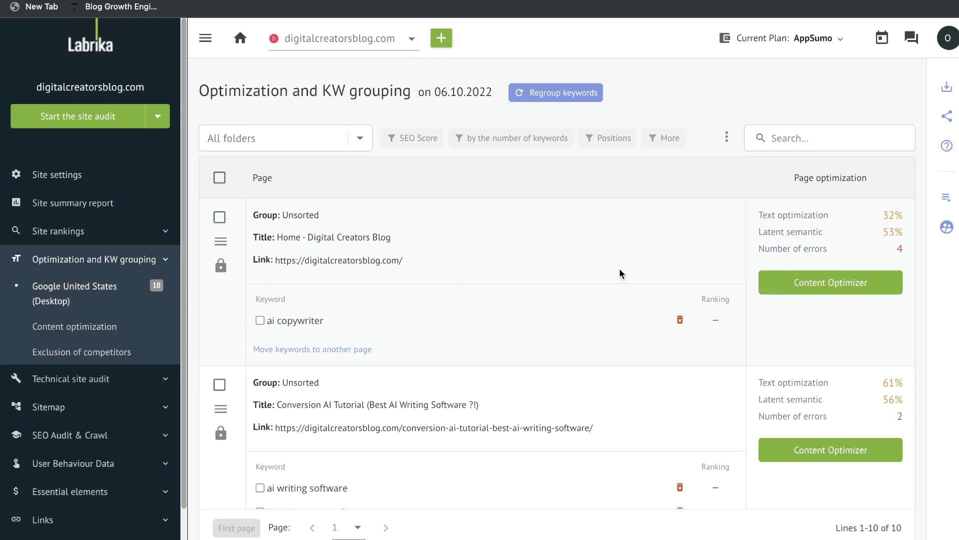
scroll(620, 272, down, 1)
scroll(620, 273, down, 1)
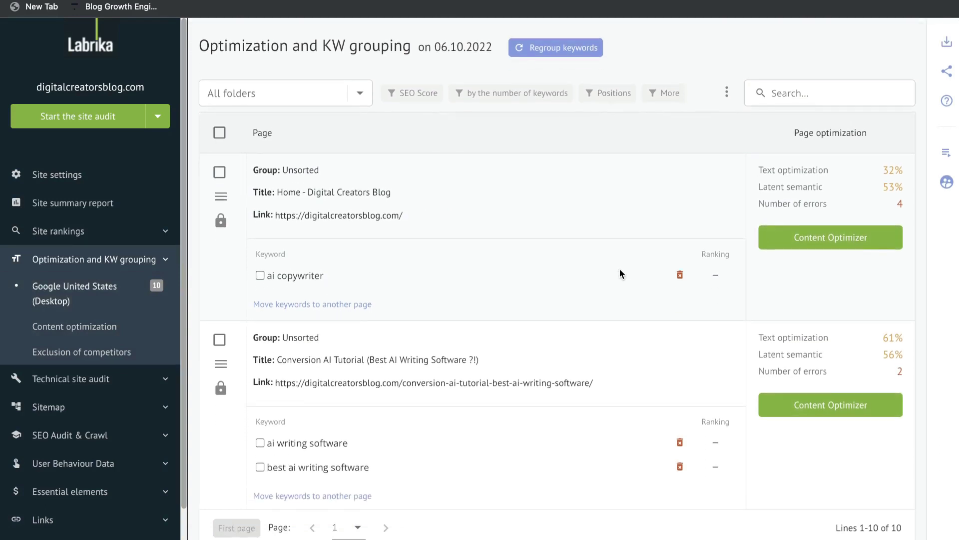
scroll(619, 272, down, 4)
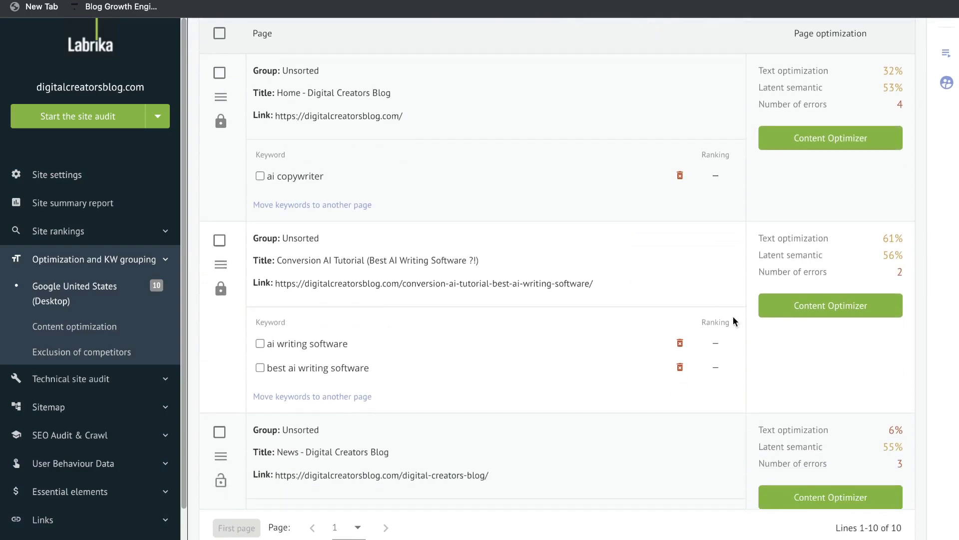
click(827, 497)
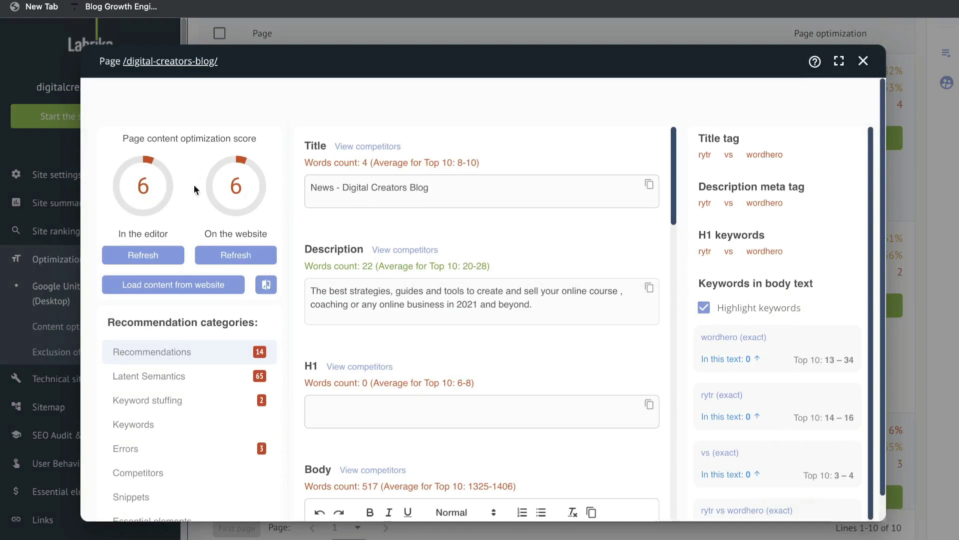
mouse_move(227, 204)
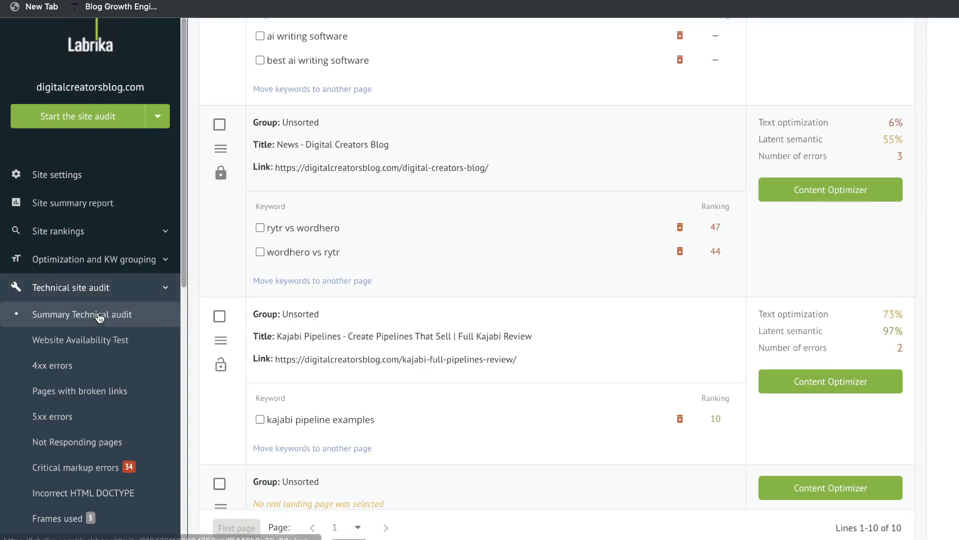
Step: Review the Summary Technical audit, including its error totals, critical technical errors chart and Crawler Stats
click(100, 316)
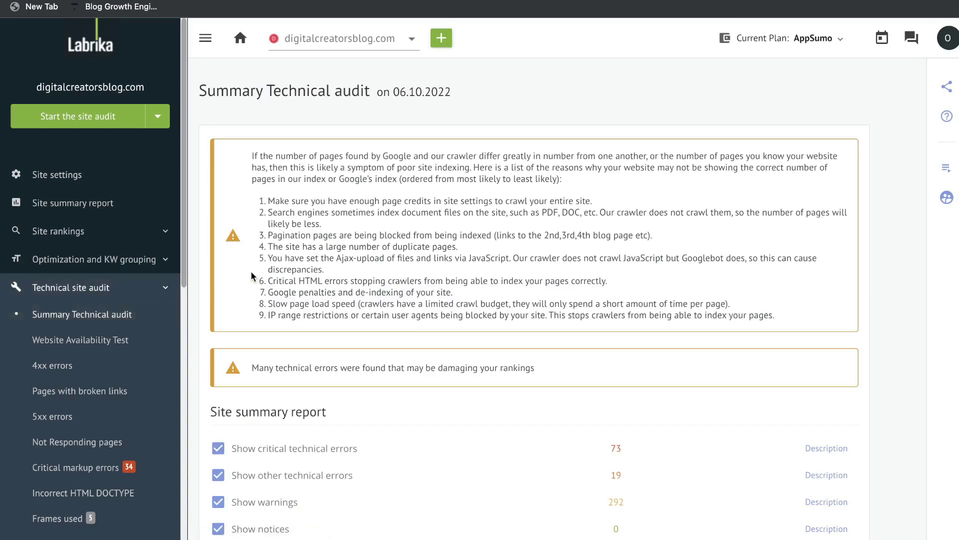
scroll(462, 257, down, 3)
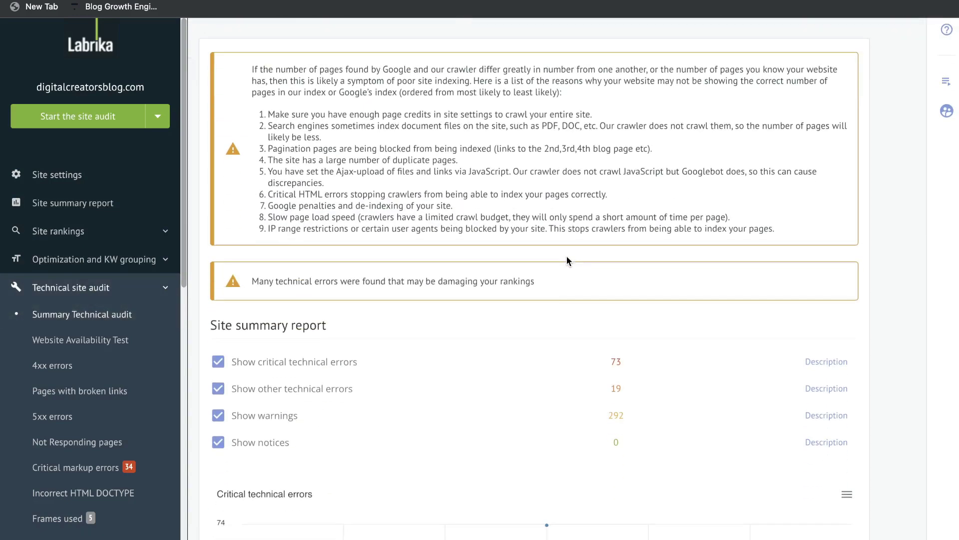
scroll(568, 260, down, 4)
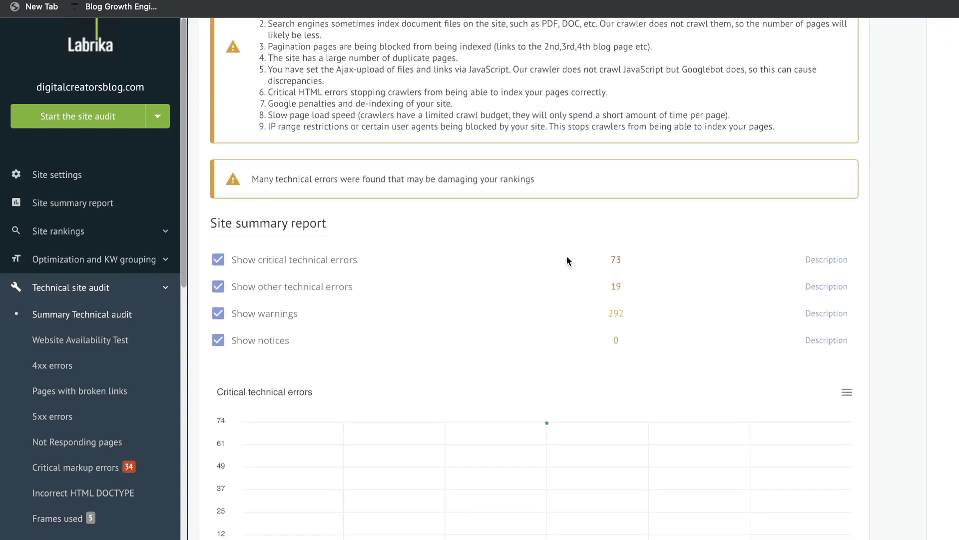
scroll(567, 260, down, 20)
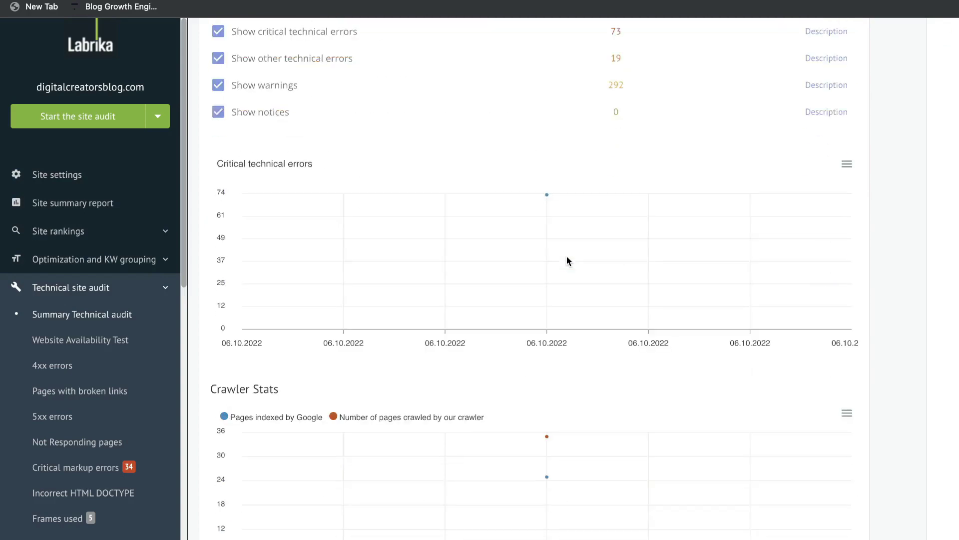
scroll(566, 256, down, 6)
Step: View the Sitemap validator and its list of pages in the sitemap but not available for indexing
click(90, 314)
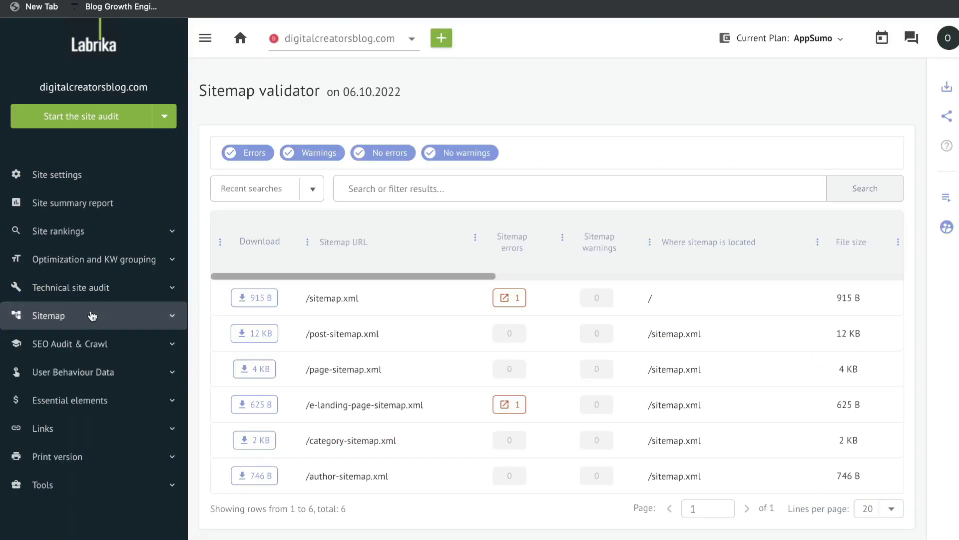
click(92, 383)
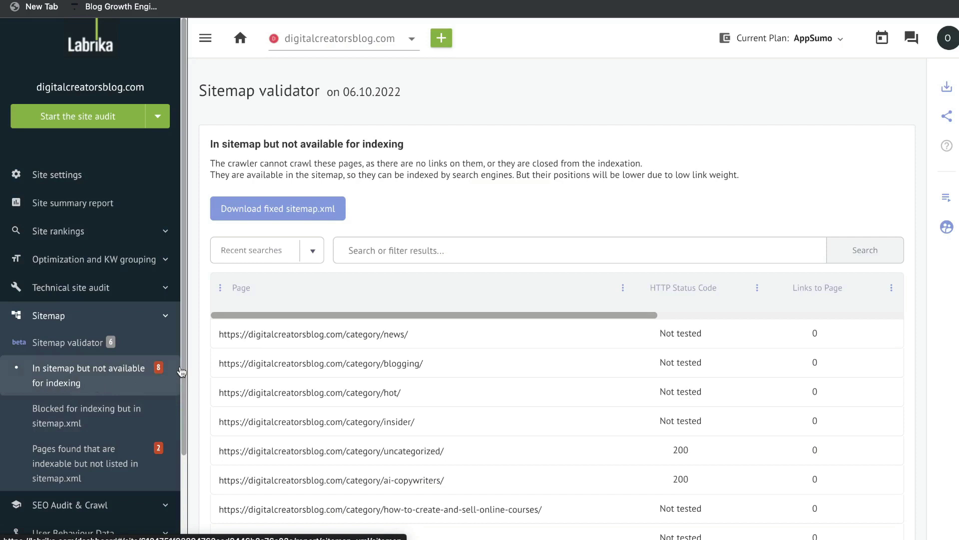
scroll(367, 267, down, 2)
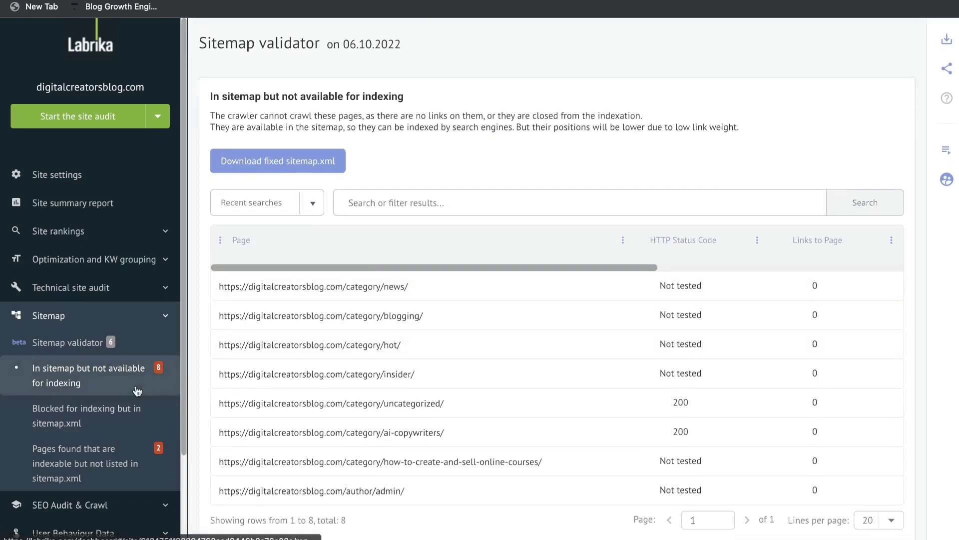
scroll(370, 309, down, 1)
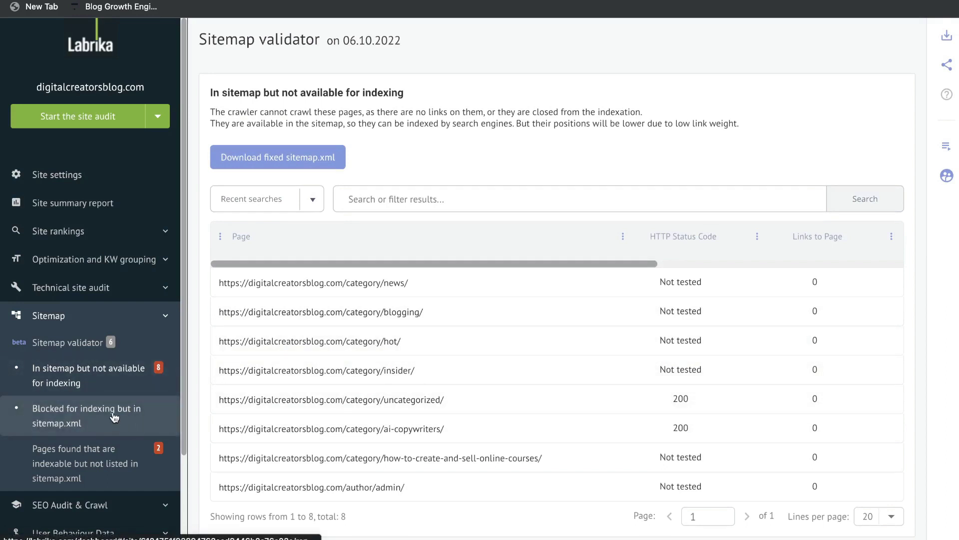
Step: Check the sitemap reports for pages blocked for indexing and for indexable pages not listed in sitemap.xml
click(129, 424)
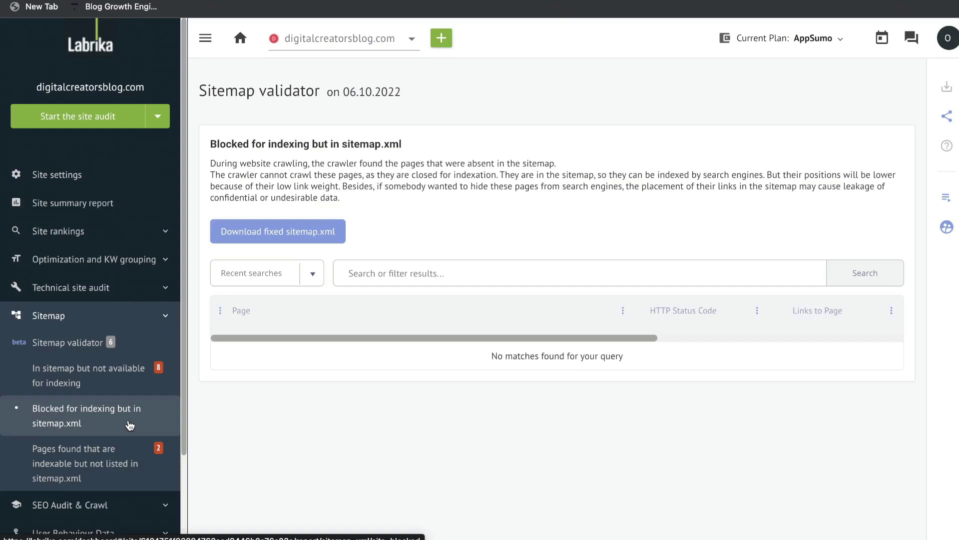
click(87, 477)
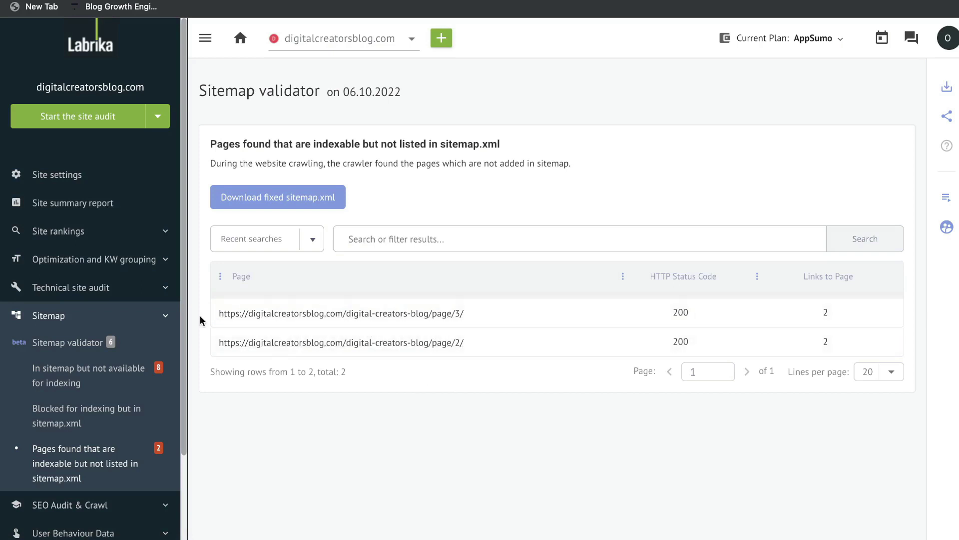
click(168, 316)
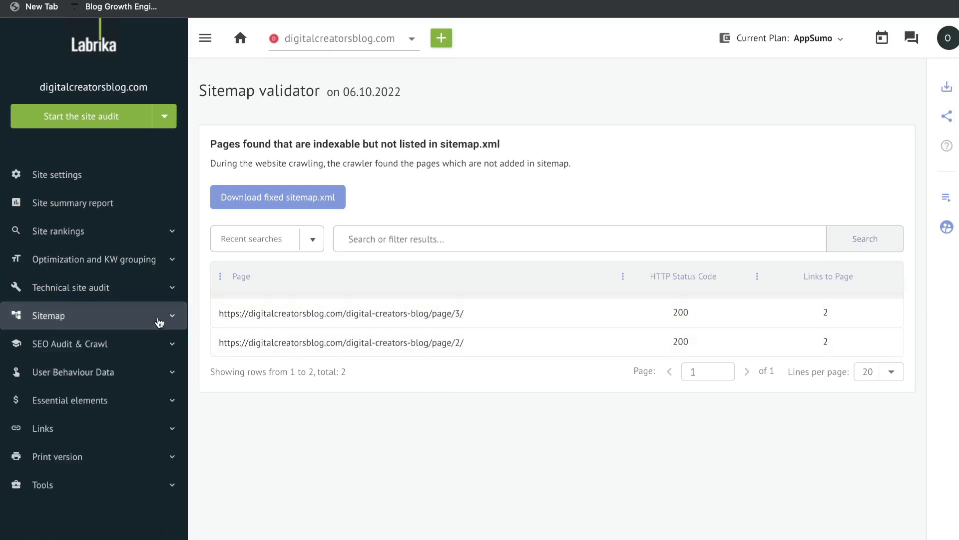
Step: Review the Summary SEO Audit, including site indexability and critical HTML errors, and the other SEO Audit & Crawl reports
click(133, 346)
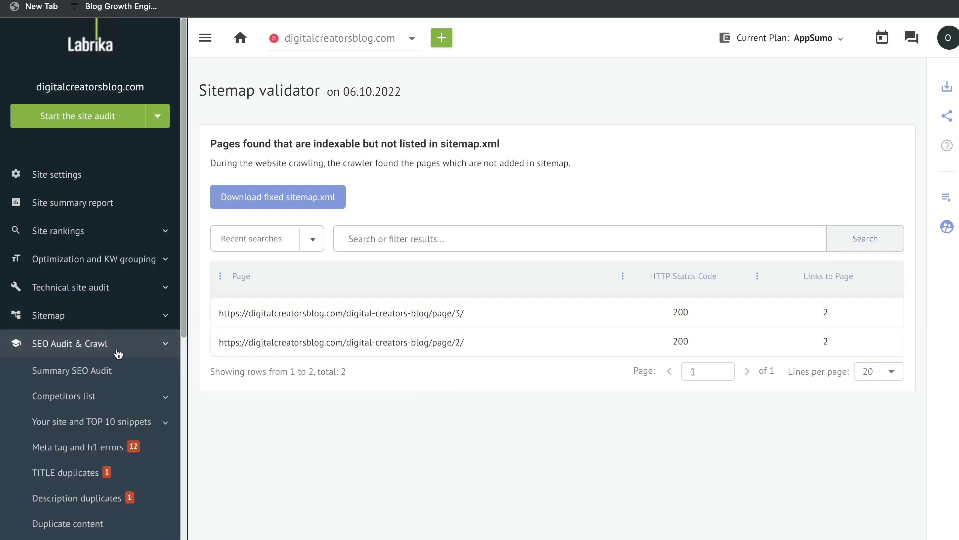
click(123, 371)
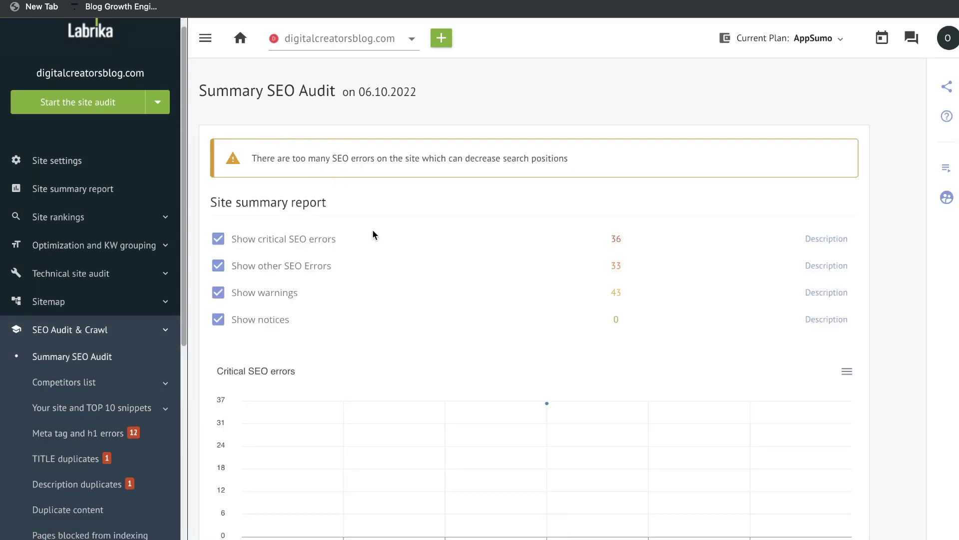
scroll(373, 234, down, 4)
scroll(373, 234, down, 6)
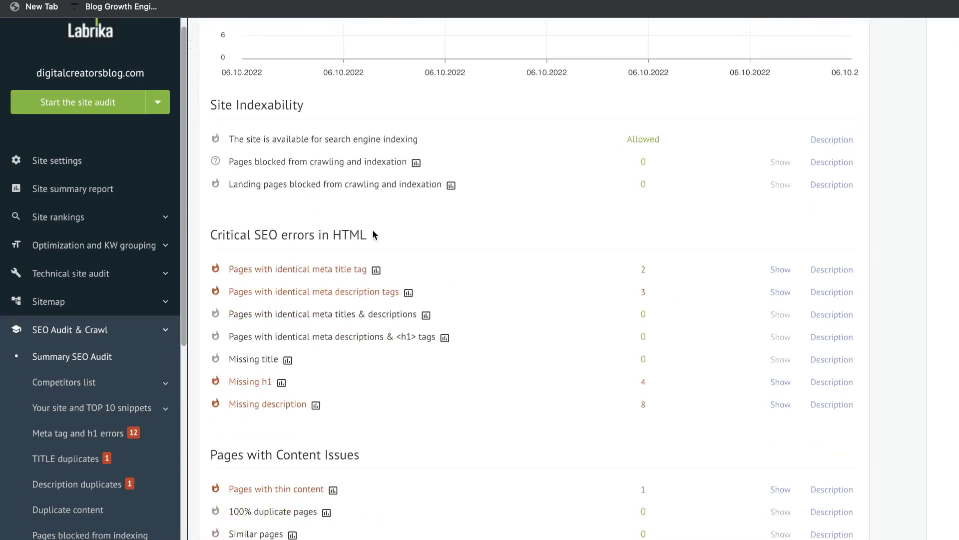
scroll(373, 229, down, 8)
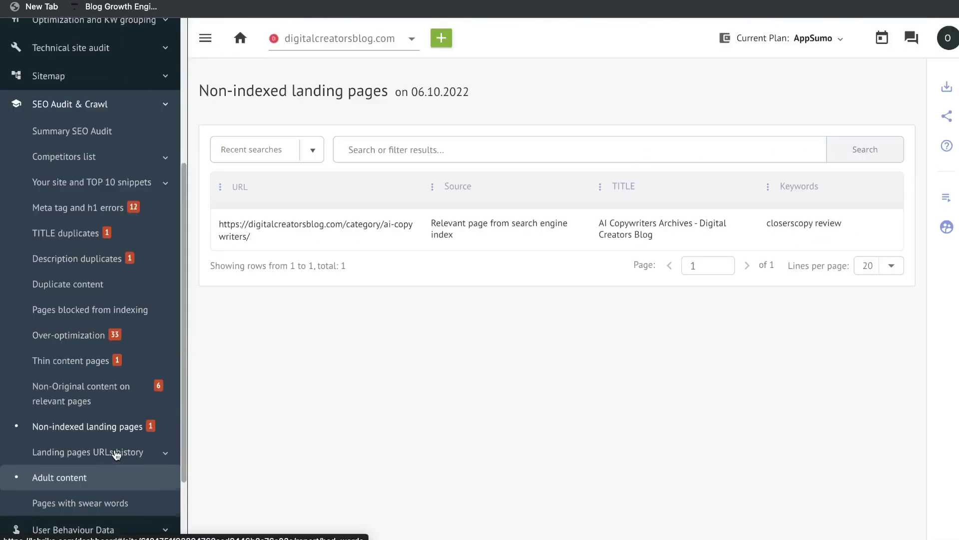
scroll(112, 325, up, 1)
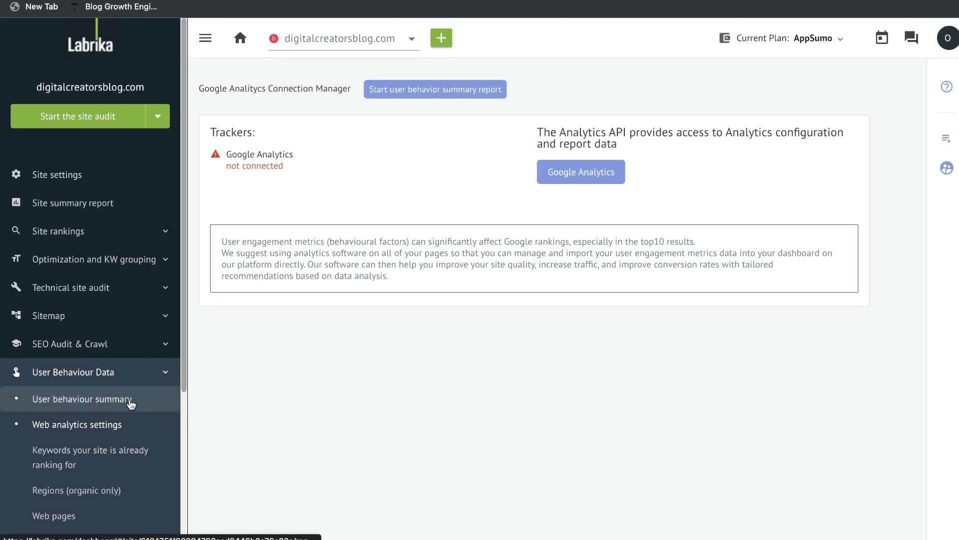
Step: Look through the available User Behaviour Data reports, from ranking keywords and regions to web pages and traffic sources
scroll(100, 390, down, 2)
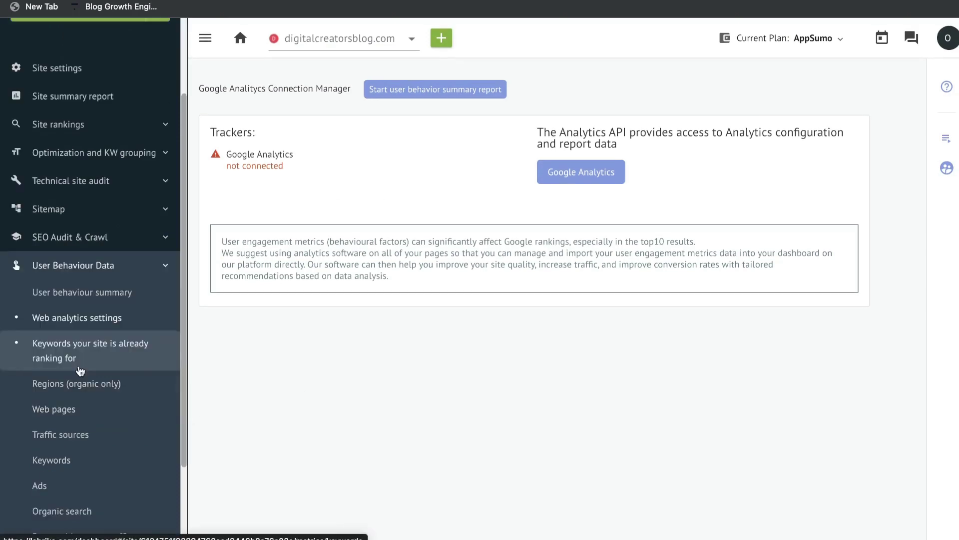
scroll(80, 371, down, 1)
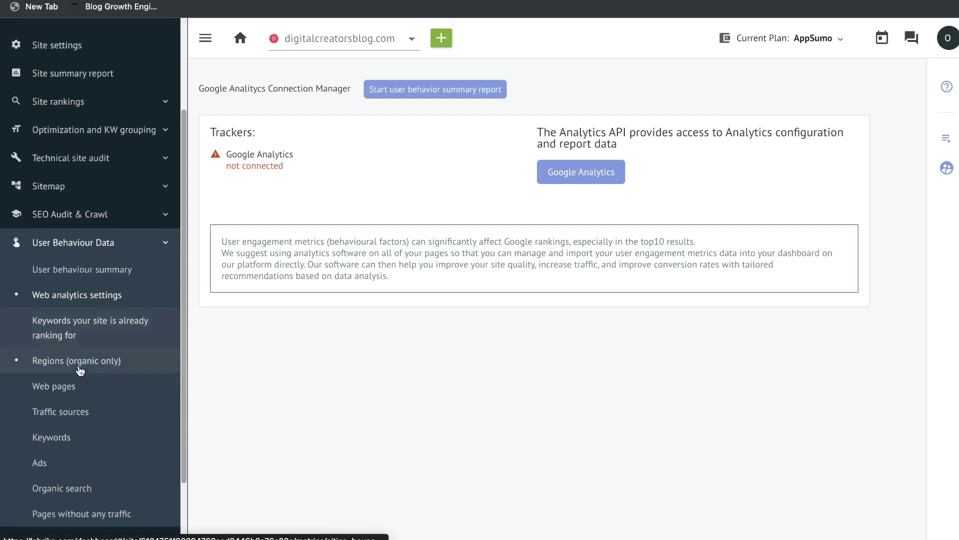
scroll(79, 364, down, 1)
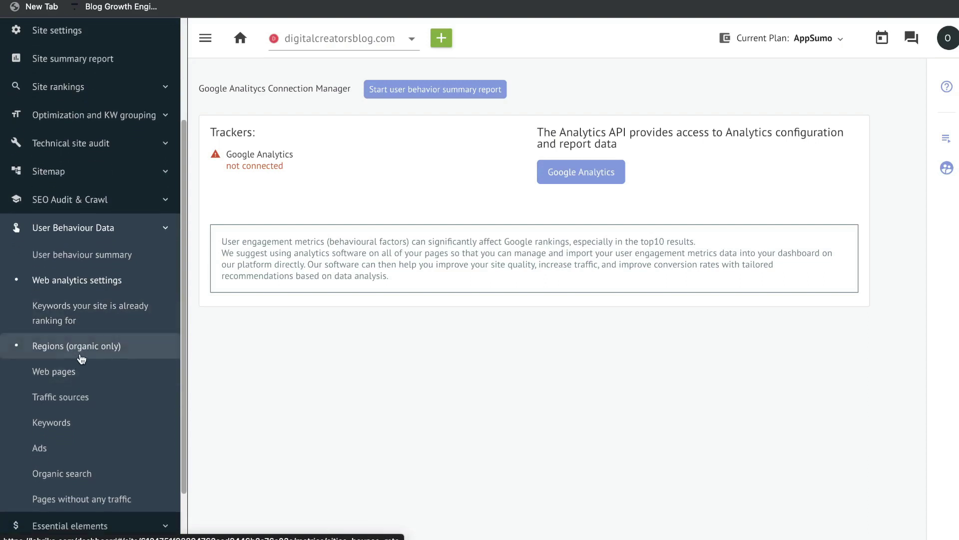
scroll(82, 371, down, 1)
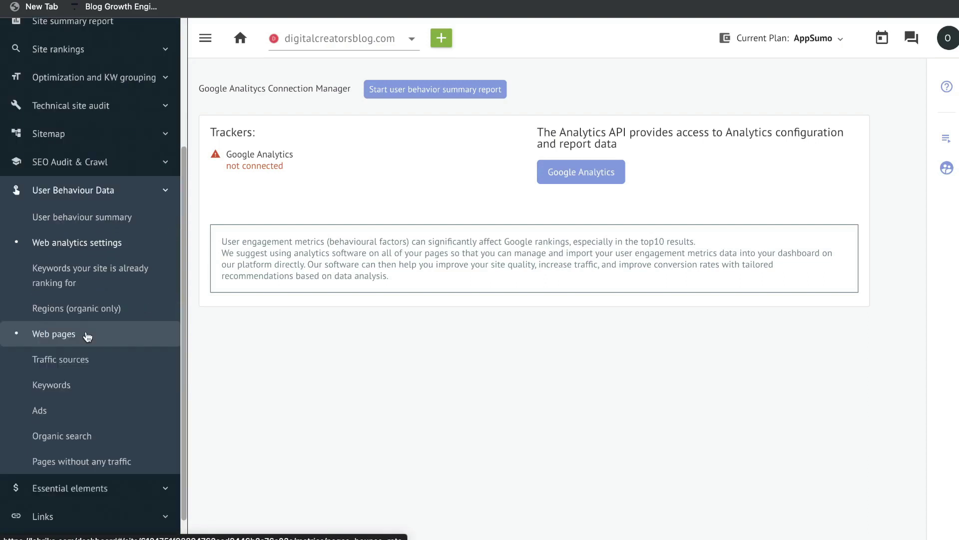
scroll(88, 343, down, 1)
scroll(94, 356, down, 1)
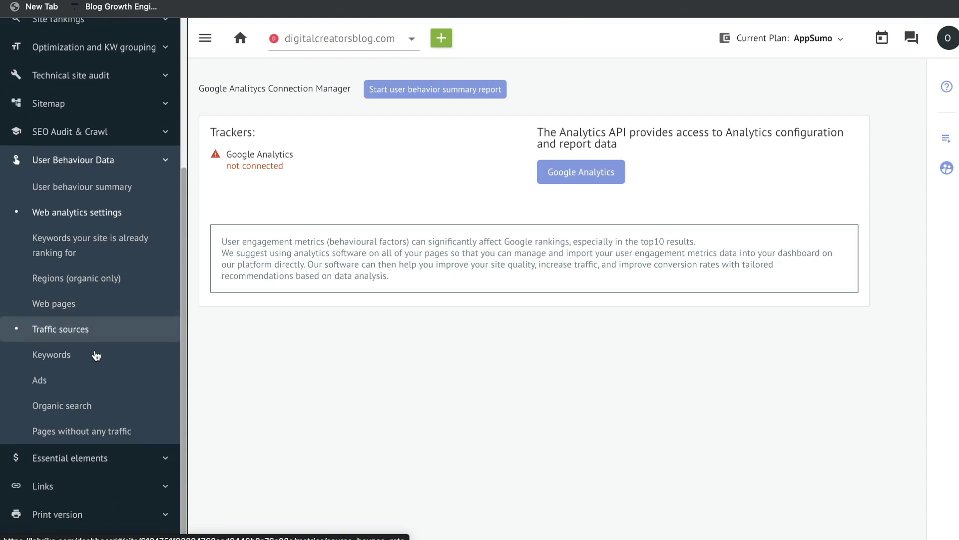
Step: Review the Links reports for internal links, pages with no outbound links, and landing pages with too few inbound links
scroll(89, 396, down, 1)
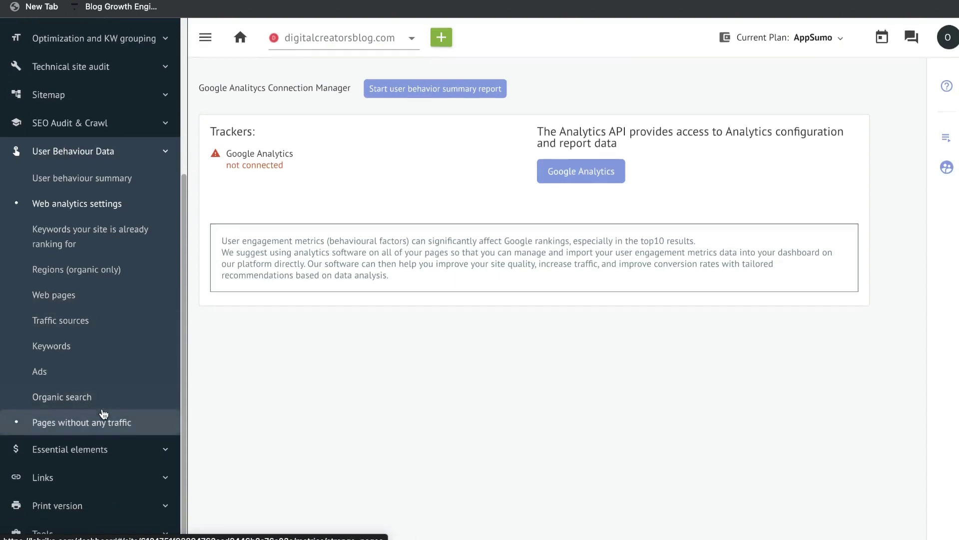
click(77, 477)
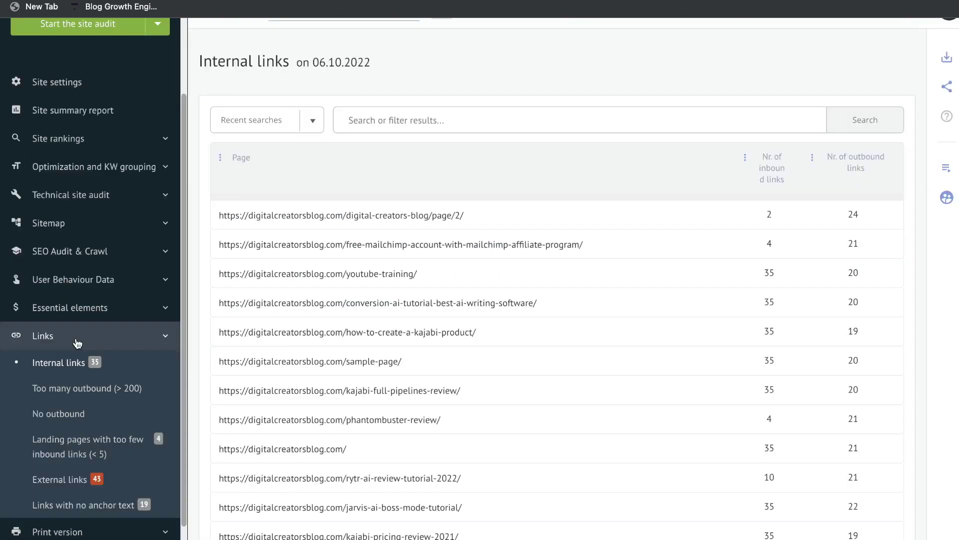
scroll(78, 343, down, 2)
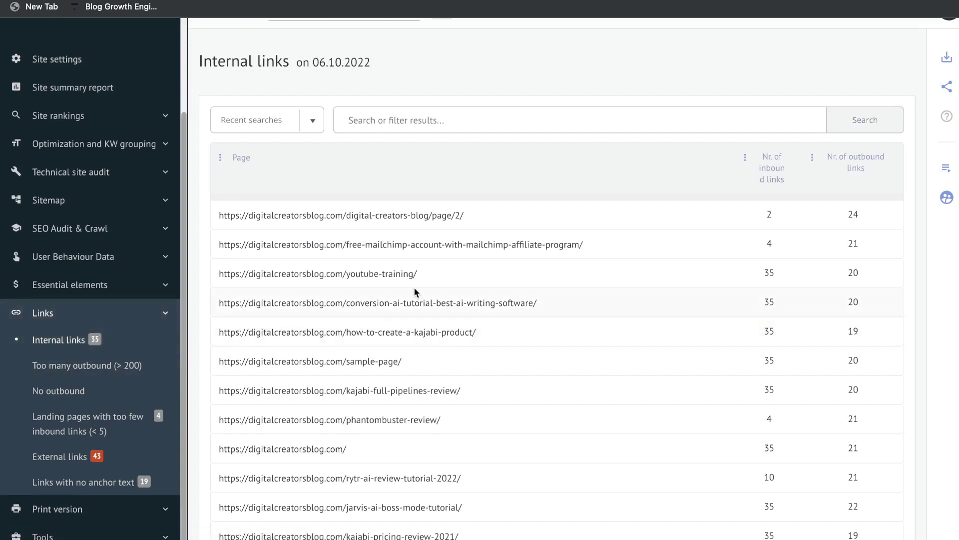
click(101, 379)
click(101, 391)
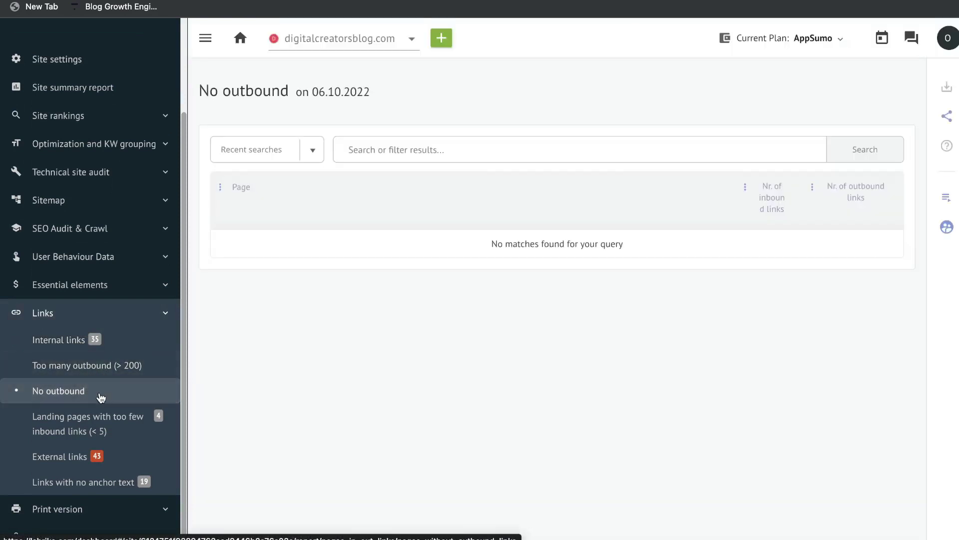
click(102, 425)
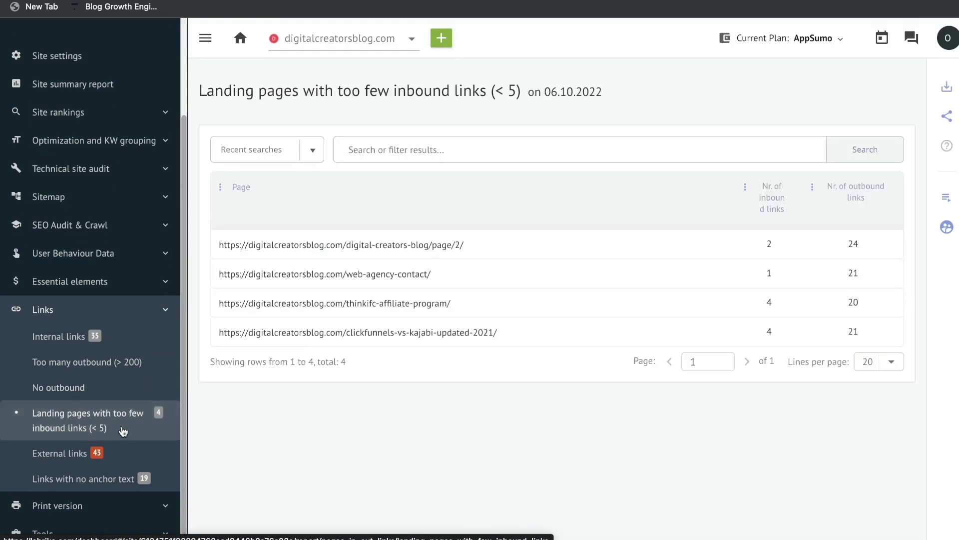
Step: Open the External links report and look through its list of outgoing URLs
click(107, 453)
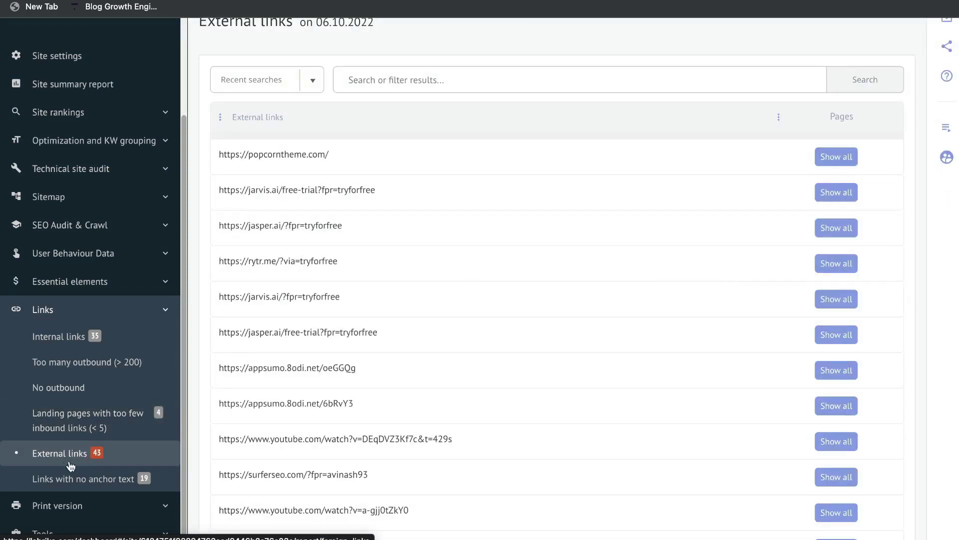
scroll(445, 249, down, 3)
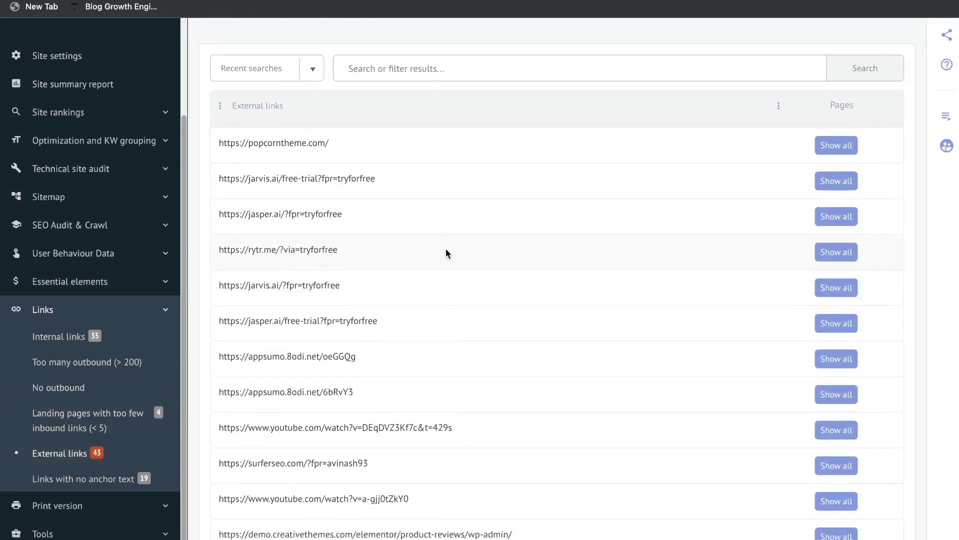
scroll(447, 250, down, 10)
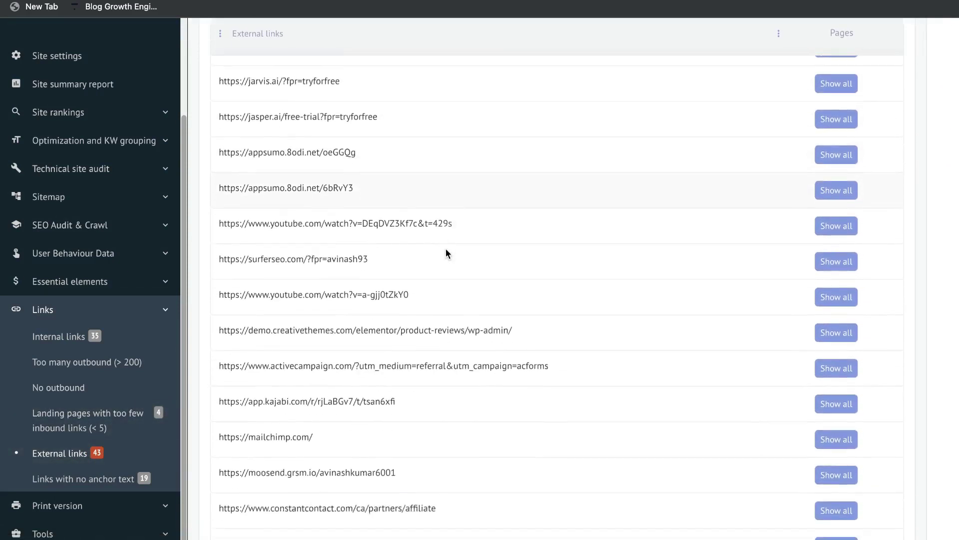
scroll(445, 248, up, 13)
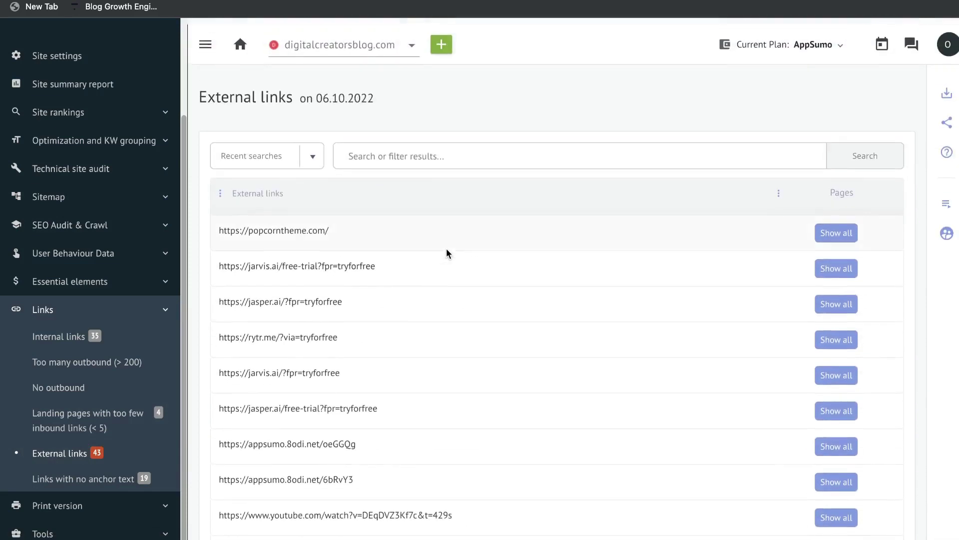
Step: Show the pages containing the jarvis.ai free-trial and jasper.ai external links, and view the report of links with no anchor text
click(829, 264)
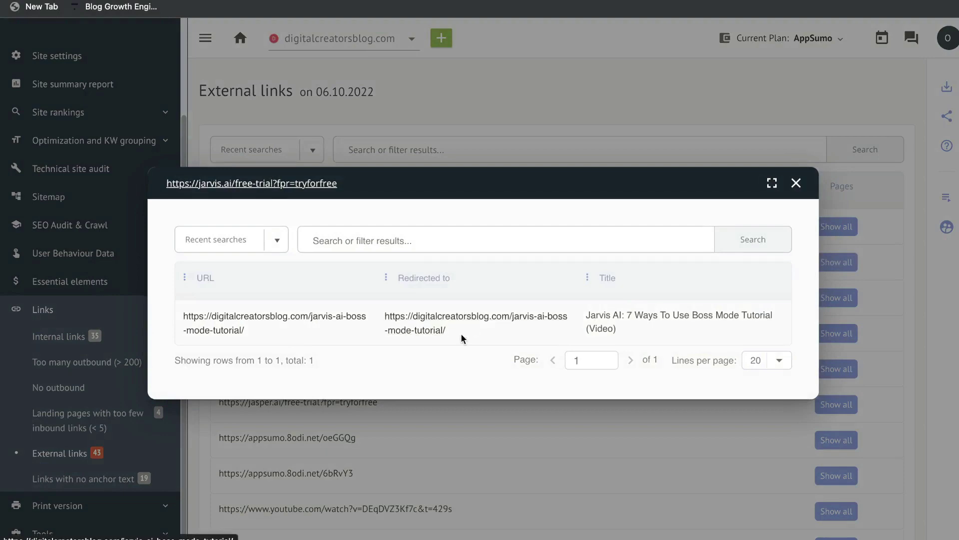
click(796, 184)
click(833, 297)
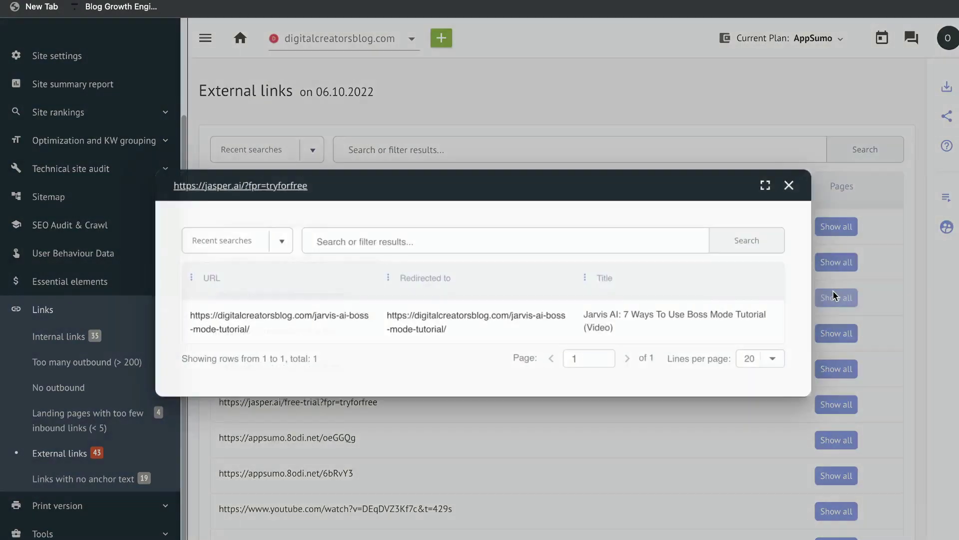
click(92, 481)
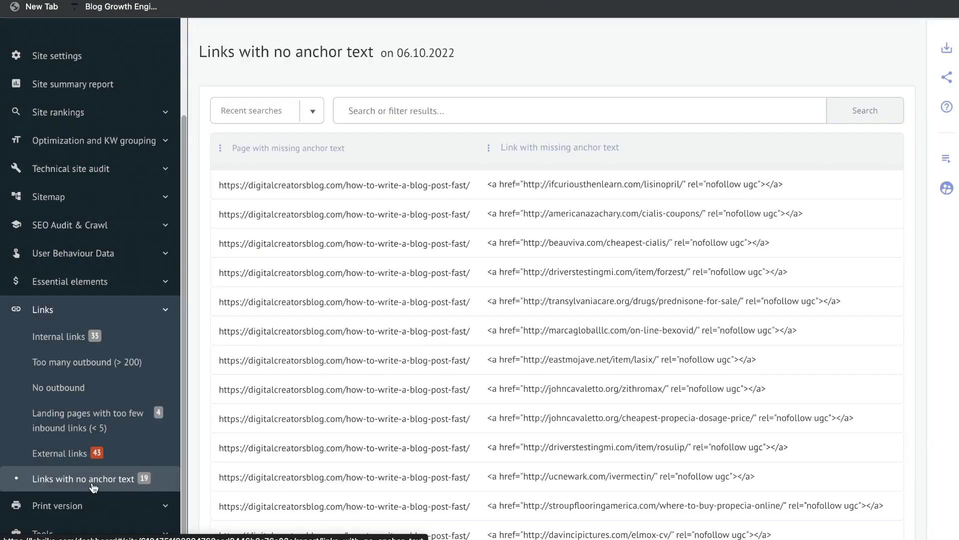
scroll(257, 298, down, 3)
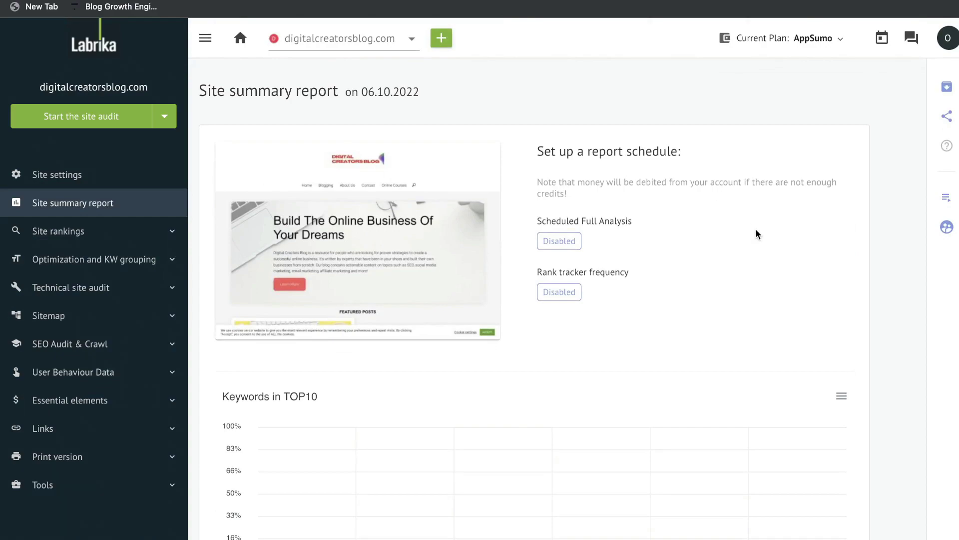
Step: Examine the Site summary report, including top organic competitors, technical errors, security and website availability checks
scroll(757, 232, down, 10)
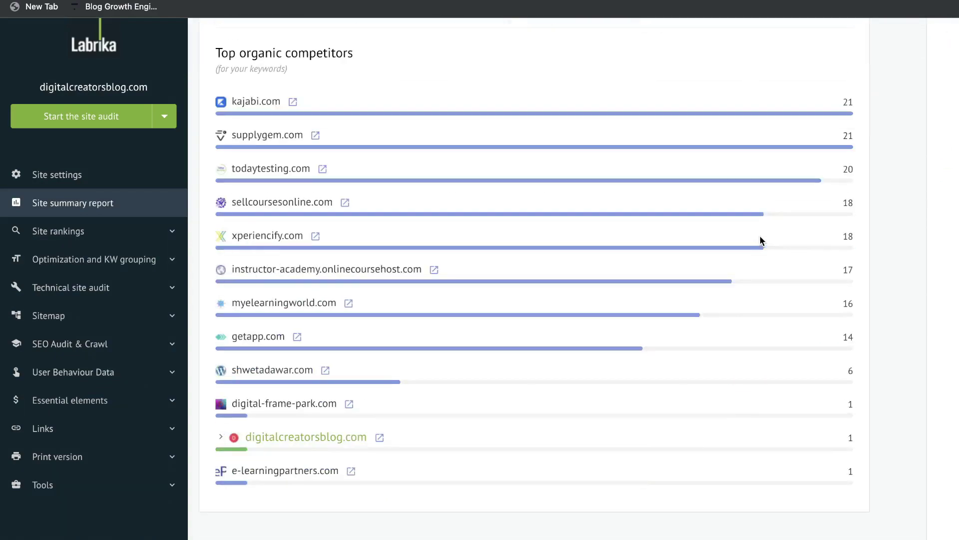
scroll(760, 238, down, 15)
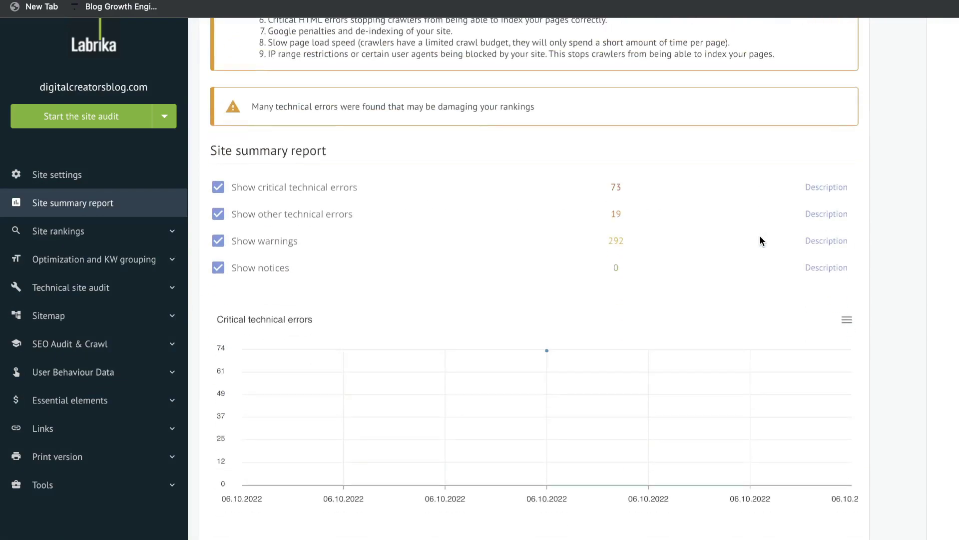
scroll(762, 241, down, 10)
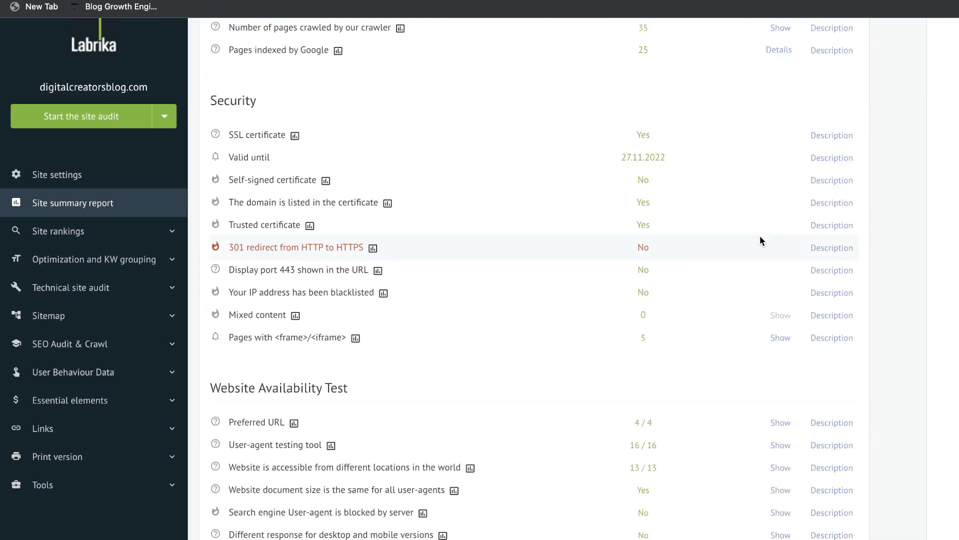
scroll(759, 237, down, 7)
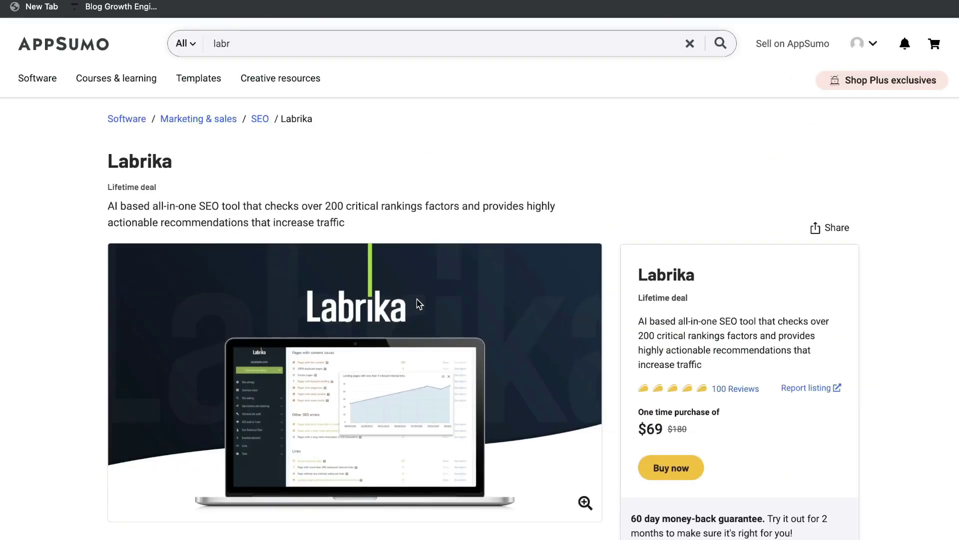
Step: Review the Labrika lifetime deal on AppSumo, checking its description, price and plan features, including the unlimited websites allowance
scroll(417, 298, down, 3)
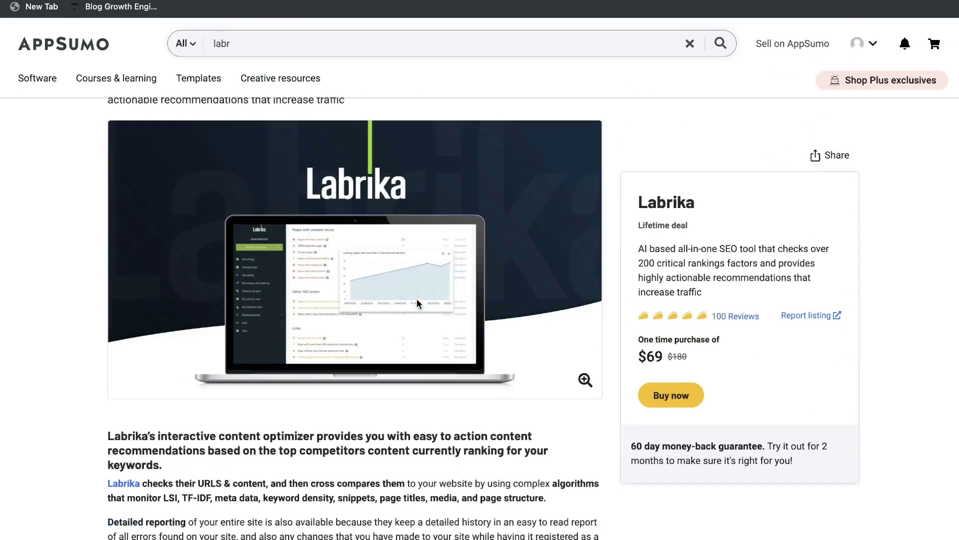
scroll(417, 300, down, 5)
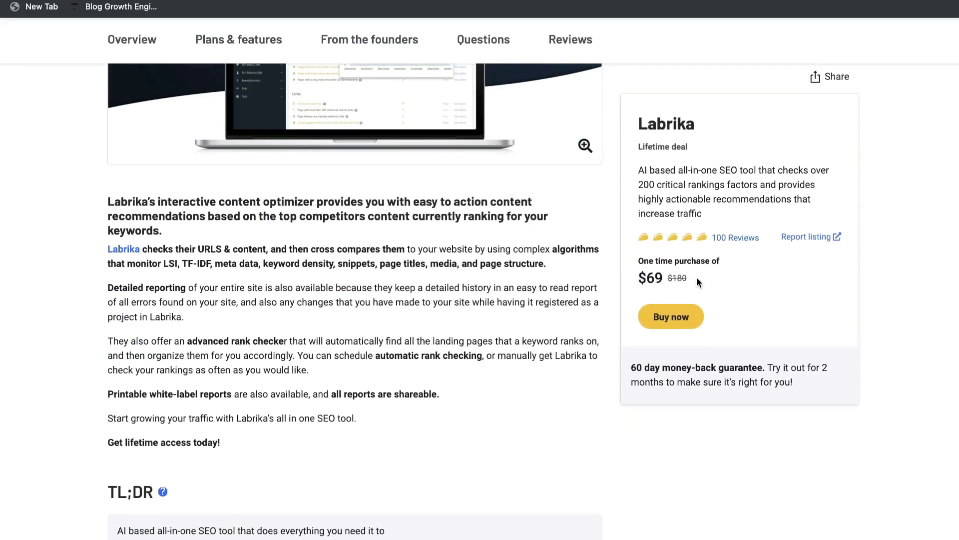
scroll(492, 287, down, 15)
scroll(491, 292, up, 12)
triple_click(148, 328)
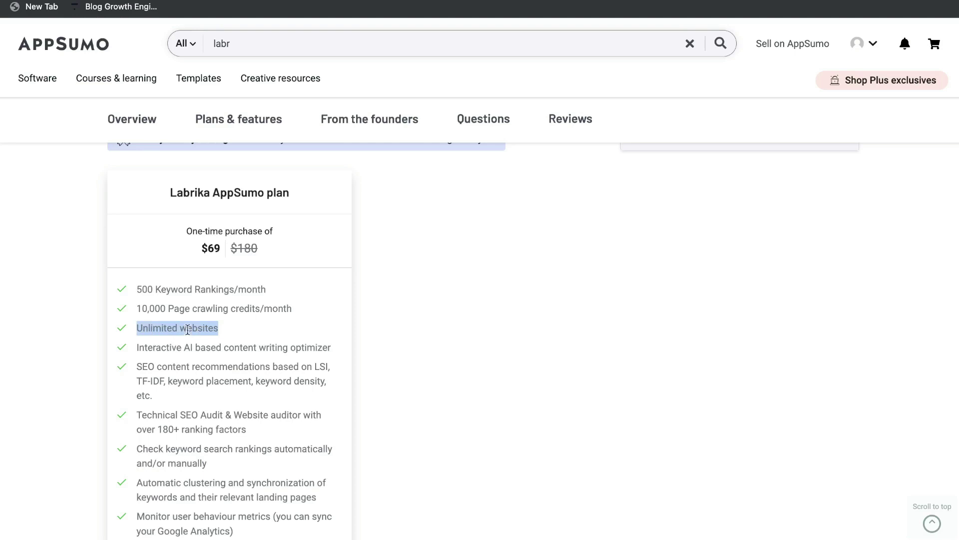
click(245, 334)
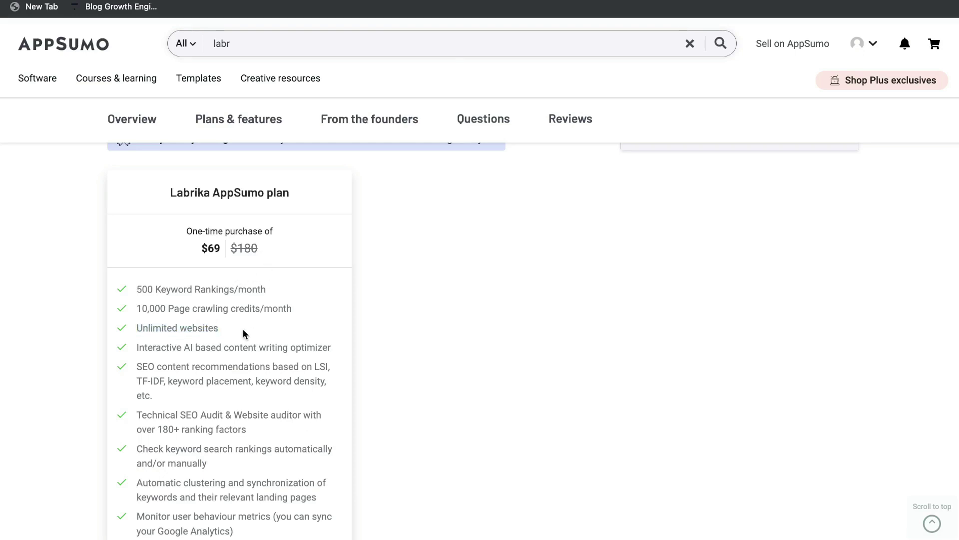
scroll(244, 334, up, 15)
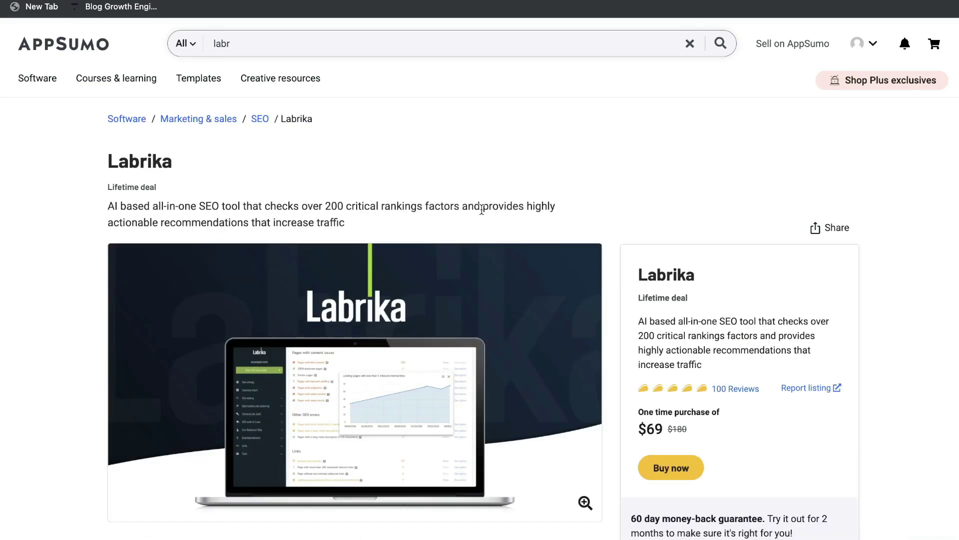